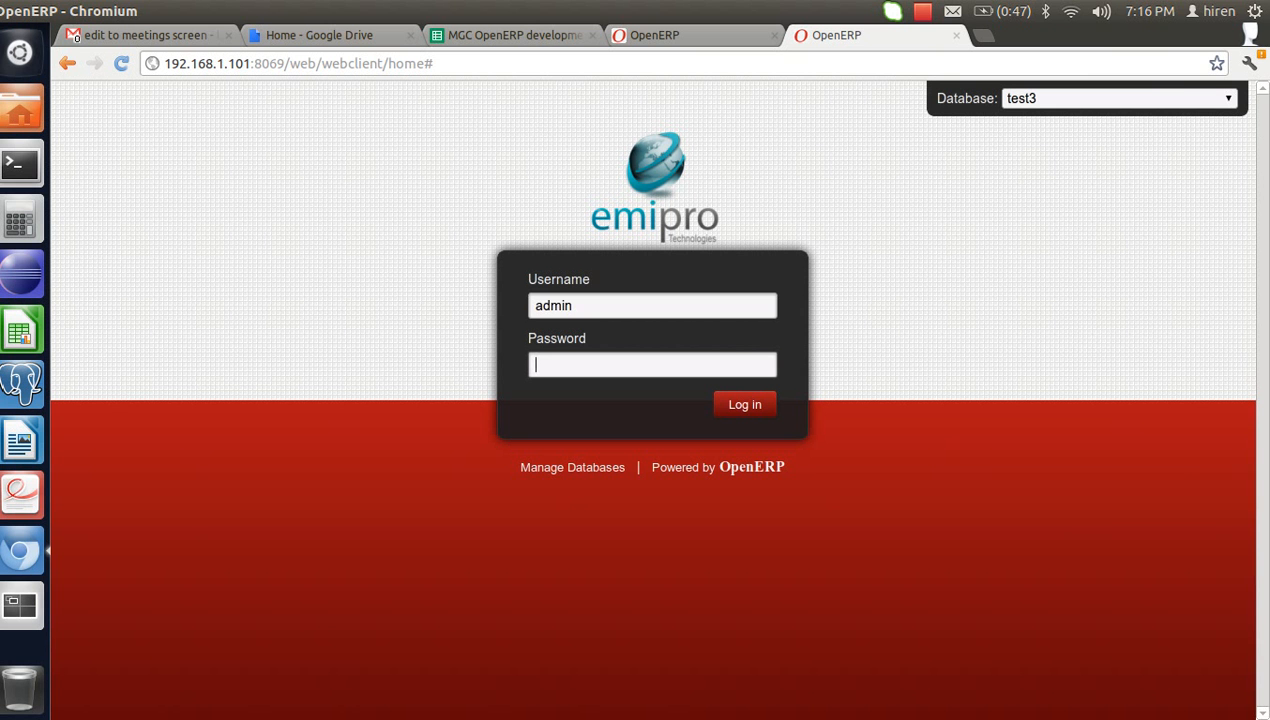
# - Sign in as admin to the test3 database and open Warehouse > Traceability > Production Lots
pyautogui.write('admin')
pyautogui.press('Return')
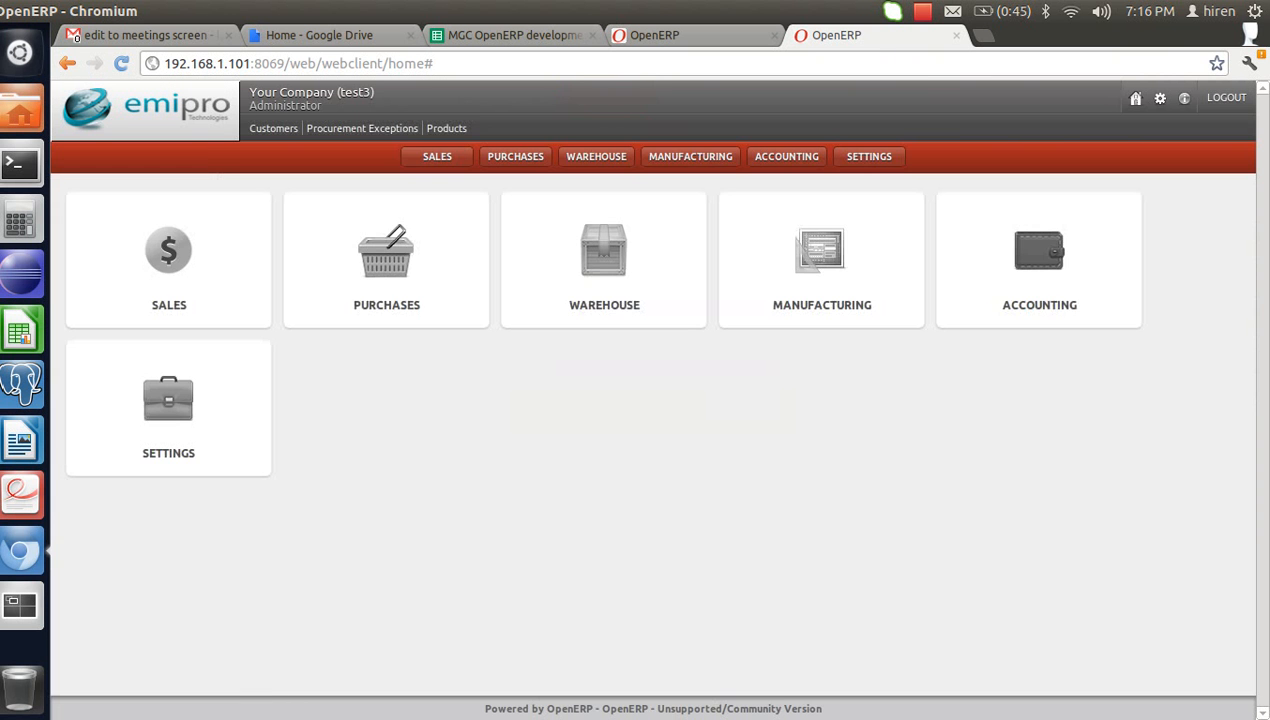
pyautogui.click(596, 156)
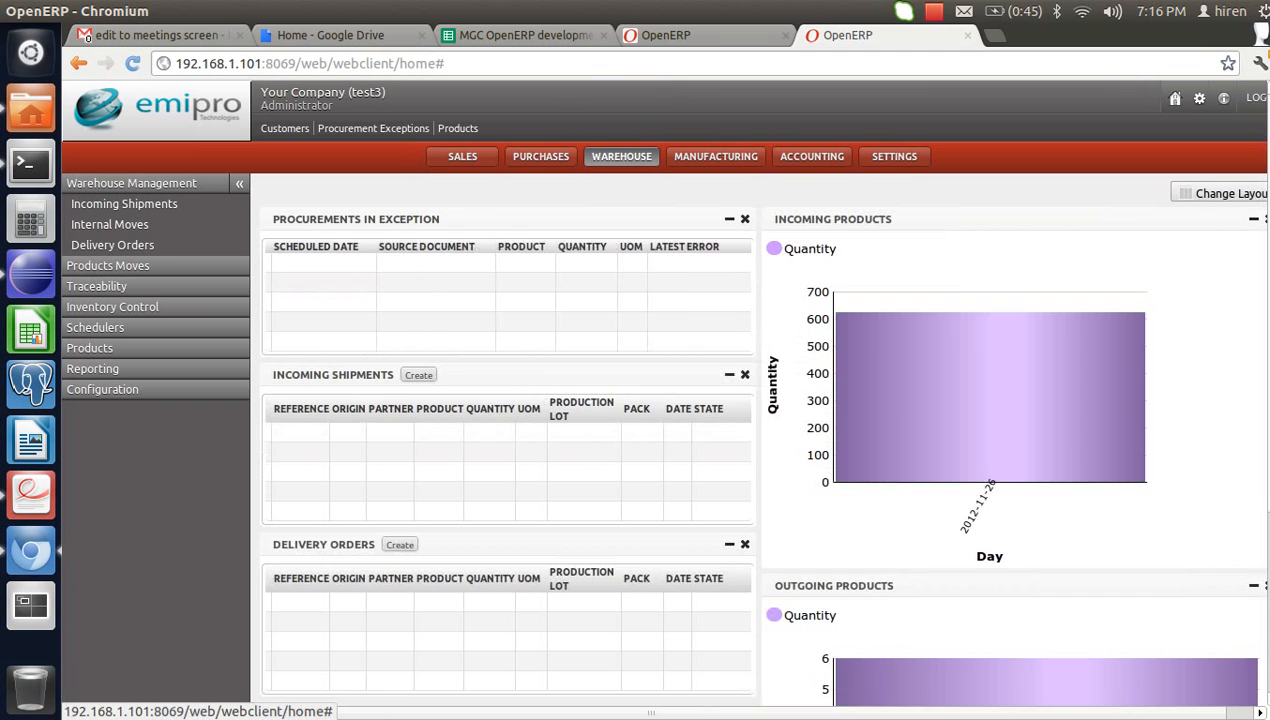
pyautogui.click(96, 286)
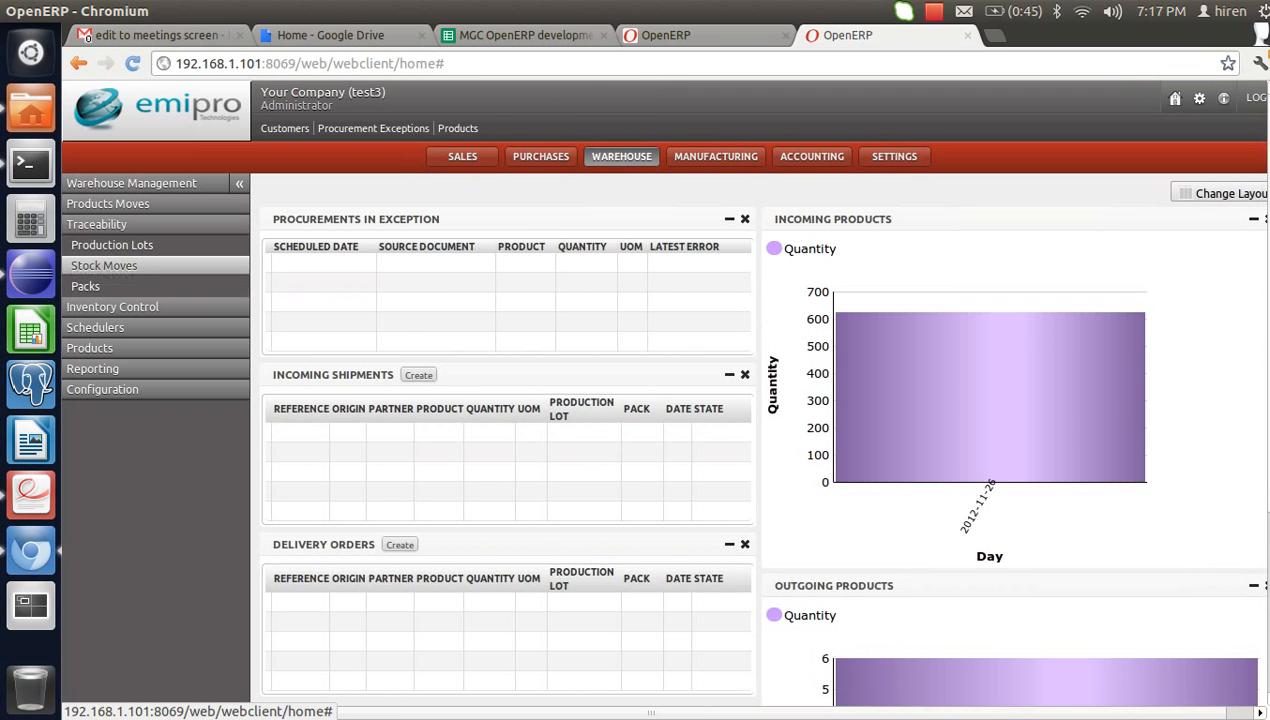
pyautogui.click(112, 244)
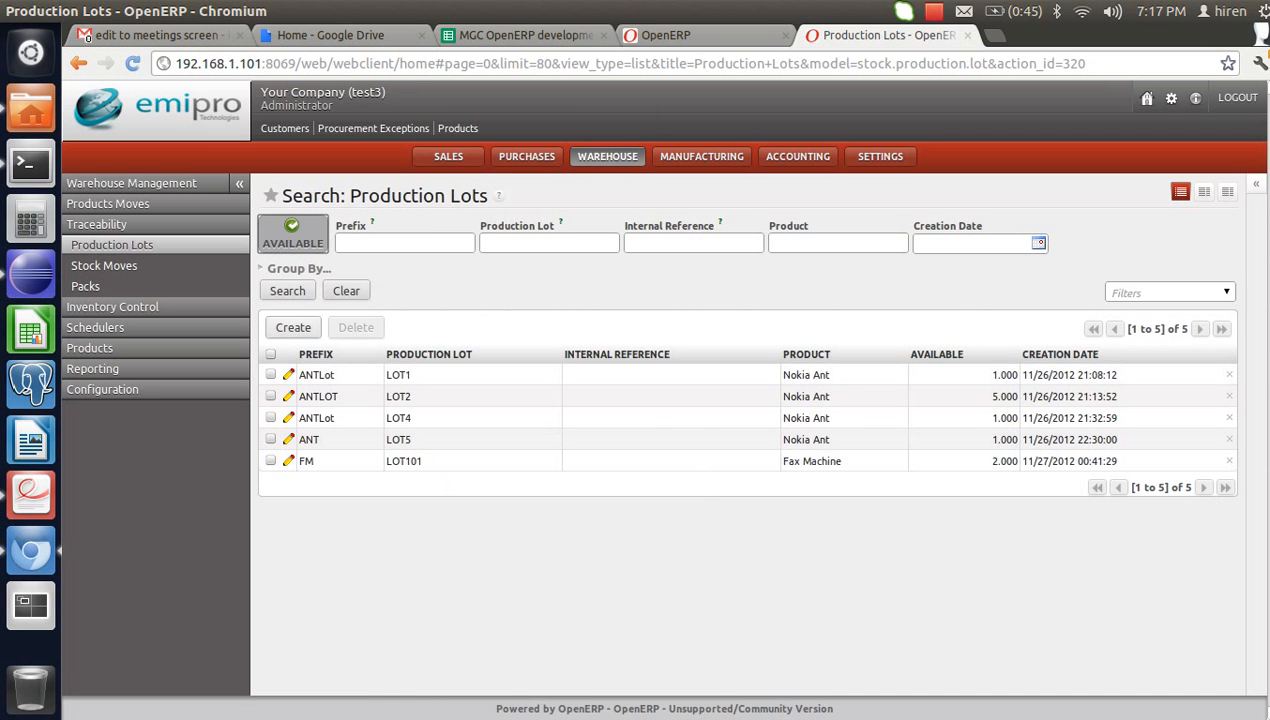
# - Create a new production lot with Fax Machine as its product
pyautogui.click(293, 328)
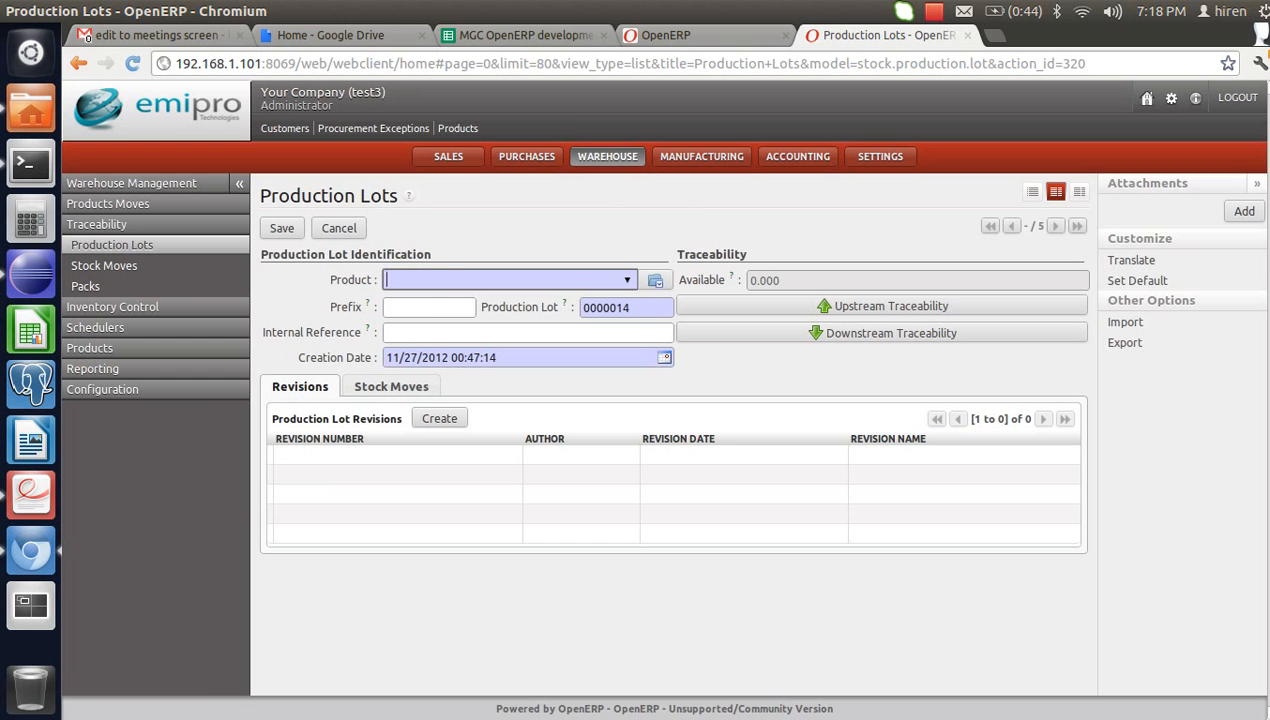
pyautogui.write('Fax')
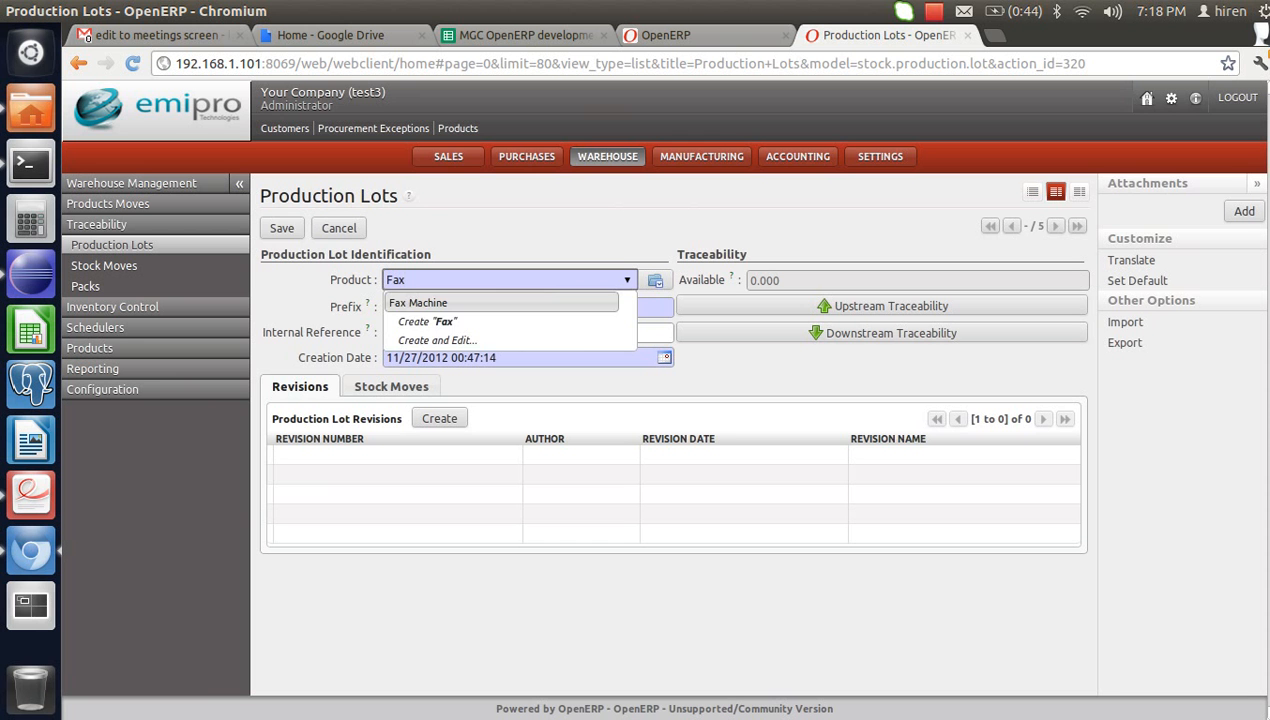
pyautogui.press('Return')
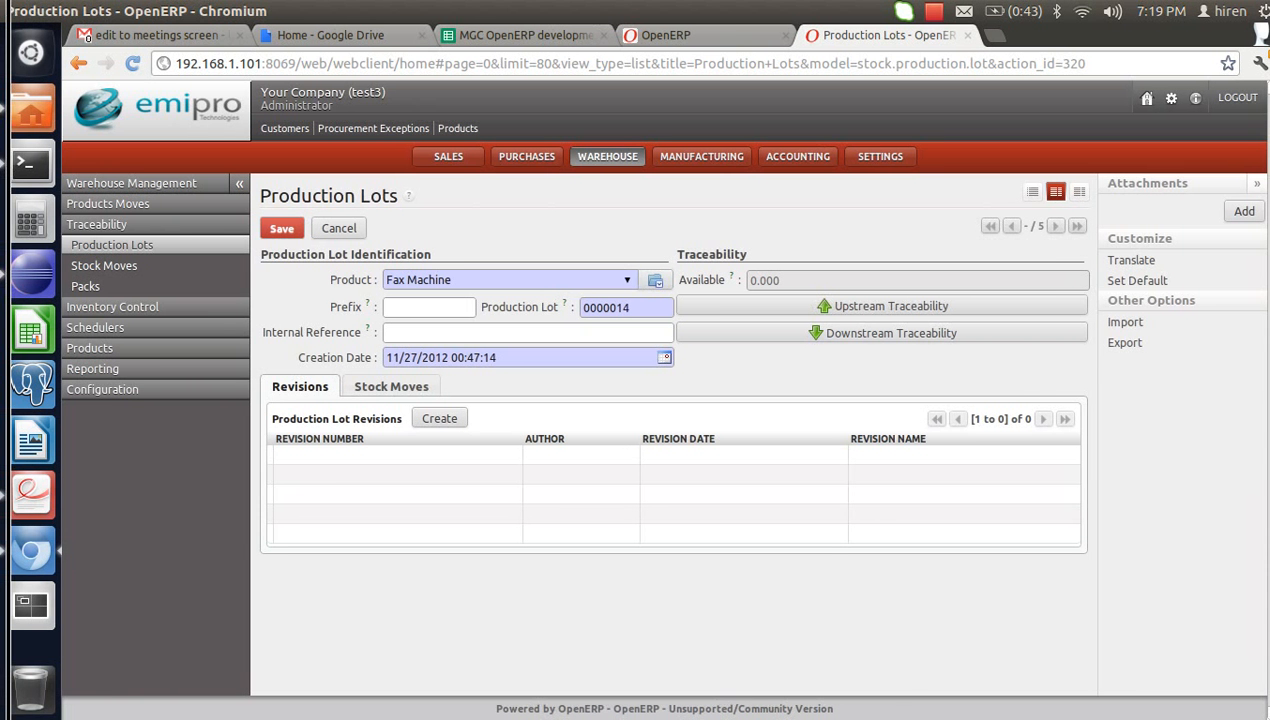
# - Enter prefix 'ept' and lot number 'LOT1001' on the Fax Machine lot and save it
pyautogui.click(428, 307)
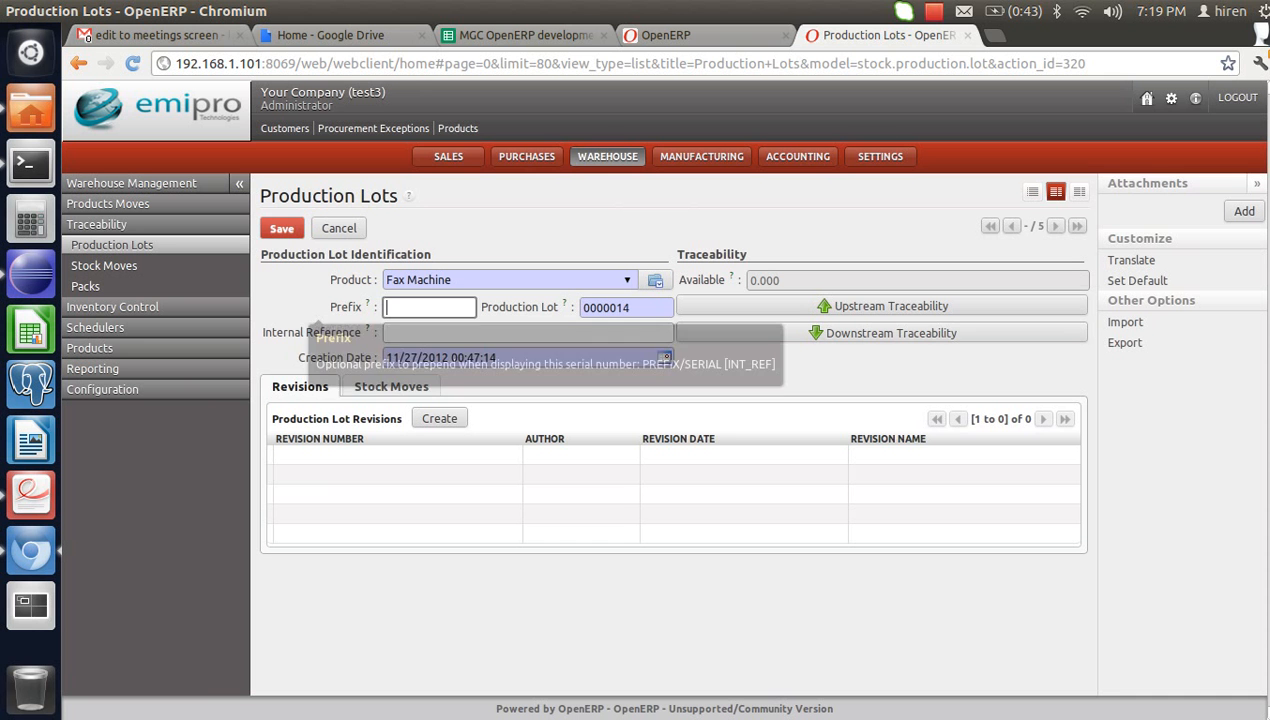
pyautogui.click(346, 308)
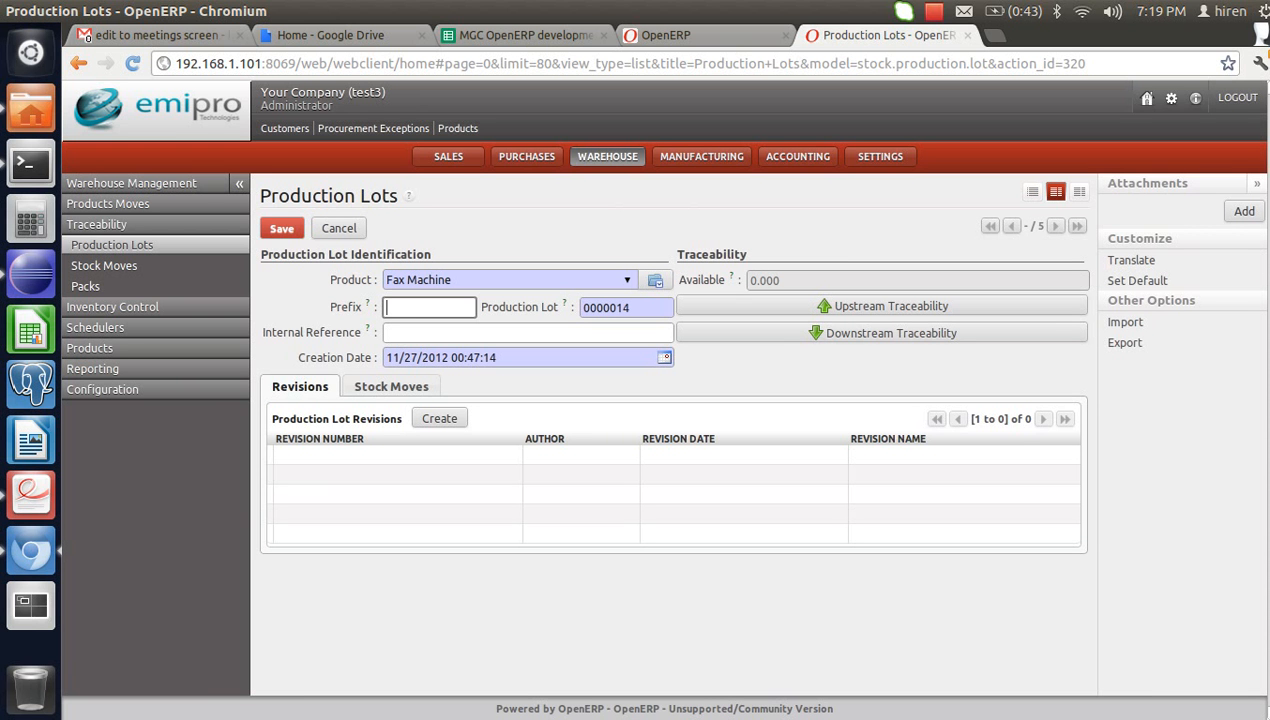
pyautogui.write('ept')
pyautogui.press('Tab')
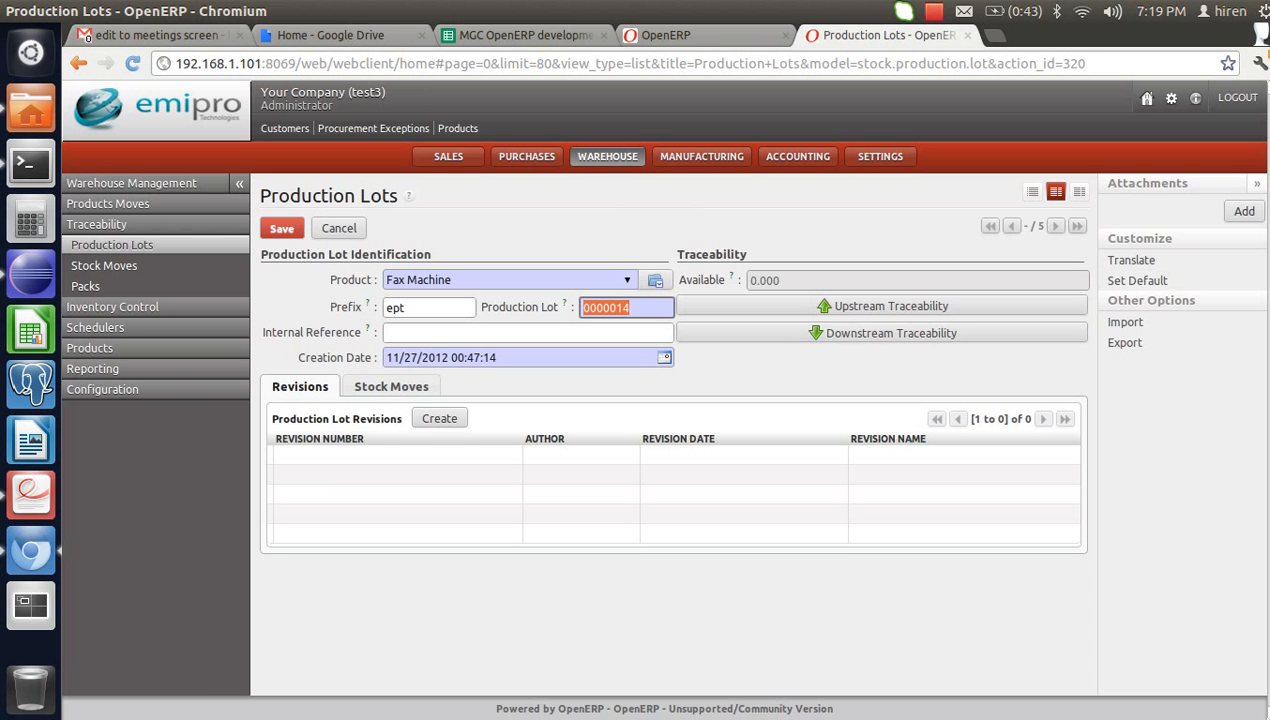
pyautogui.write('LOT1001')
pyautogui.click(282, 228)
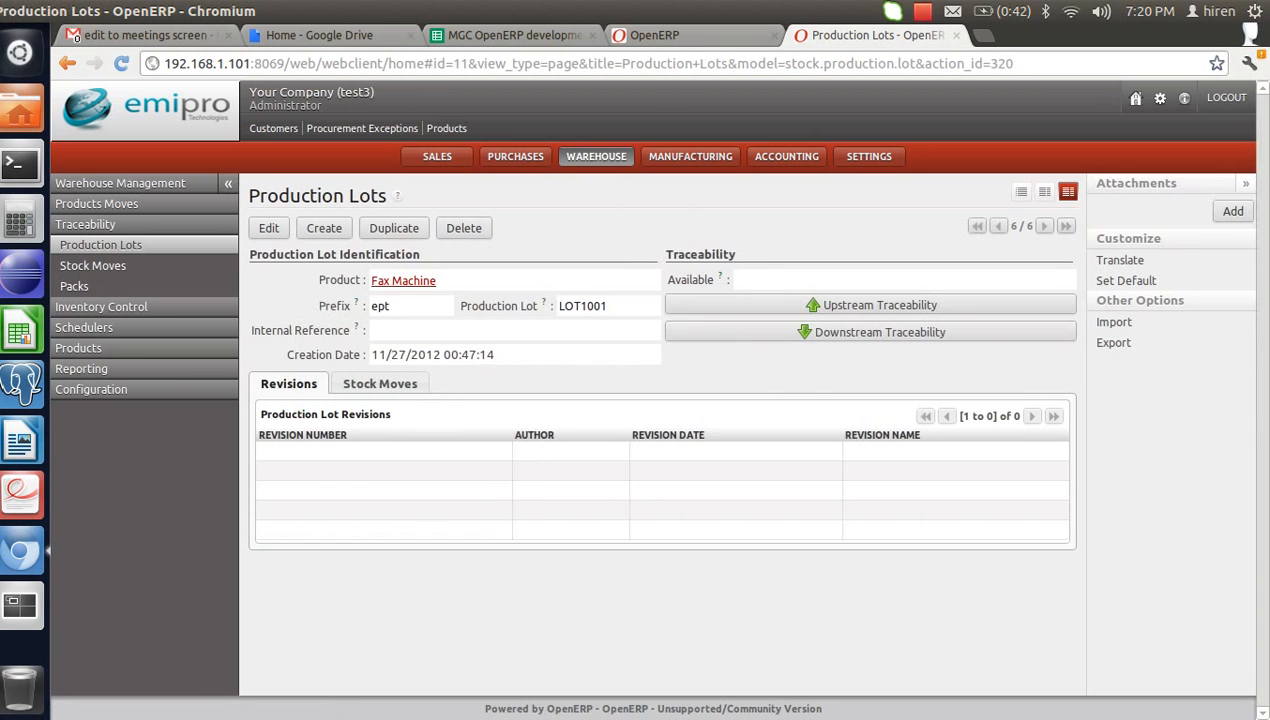
# - Return to the Production Lots list showing ept LOT1001, then open the Purchases dashboard
pyautogui.click(1033, 191)
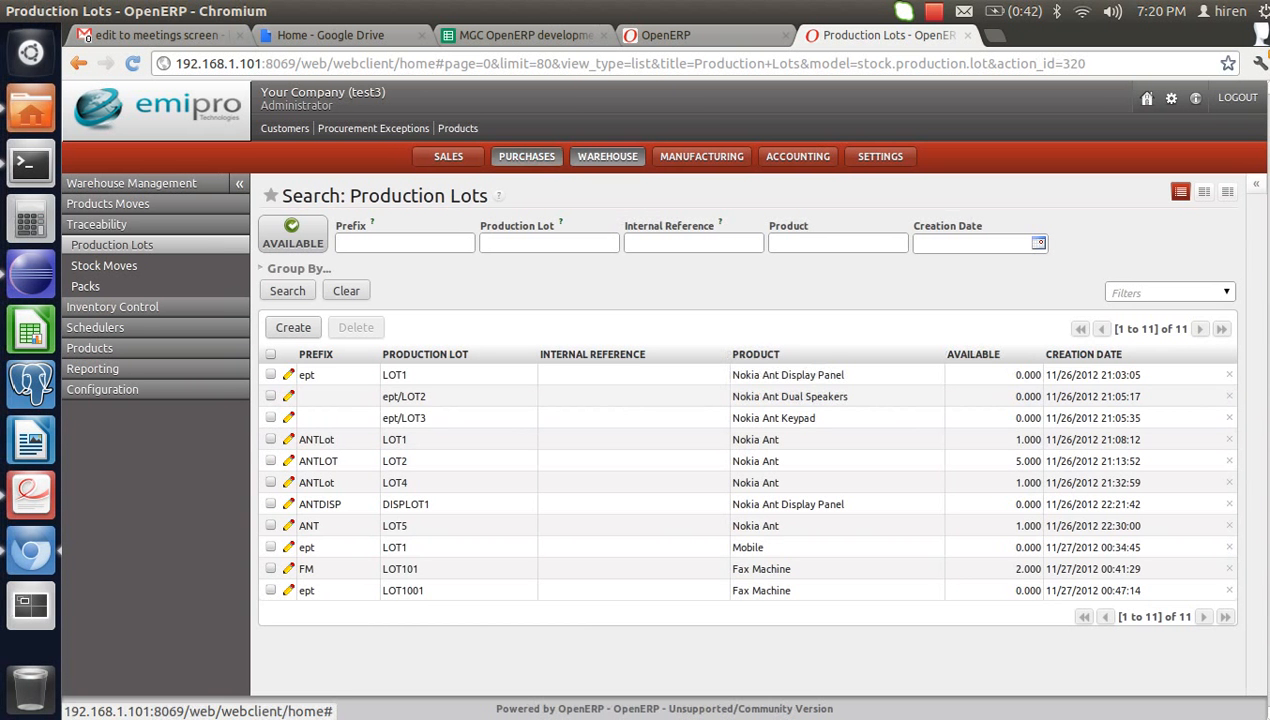
pyautogui.click(527, 156)
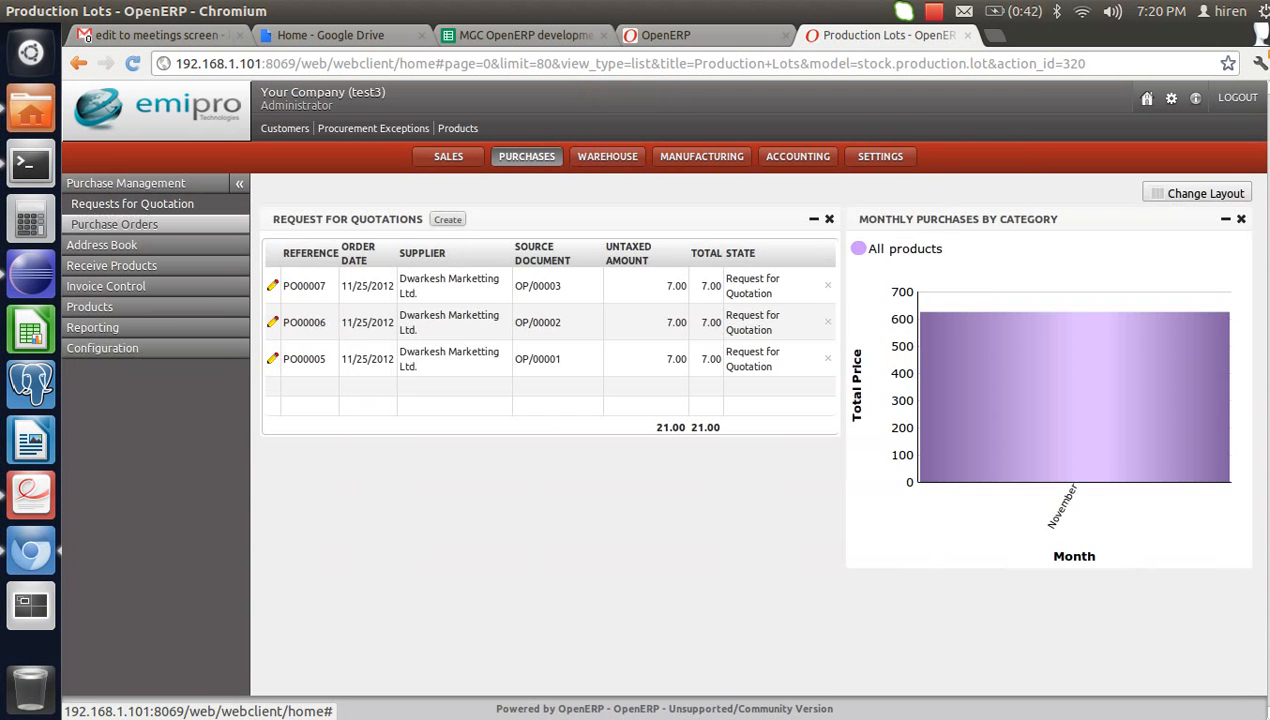
# - Start a new purchase order with supplier Dwarkesh Marketting Ltd
pyautogui.click(114, 224)
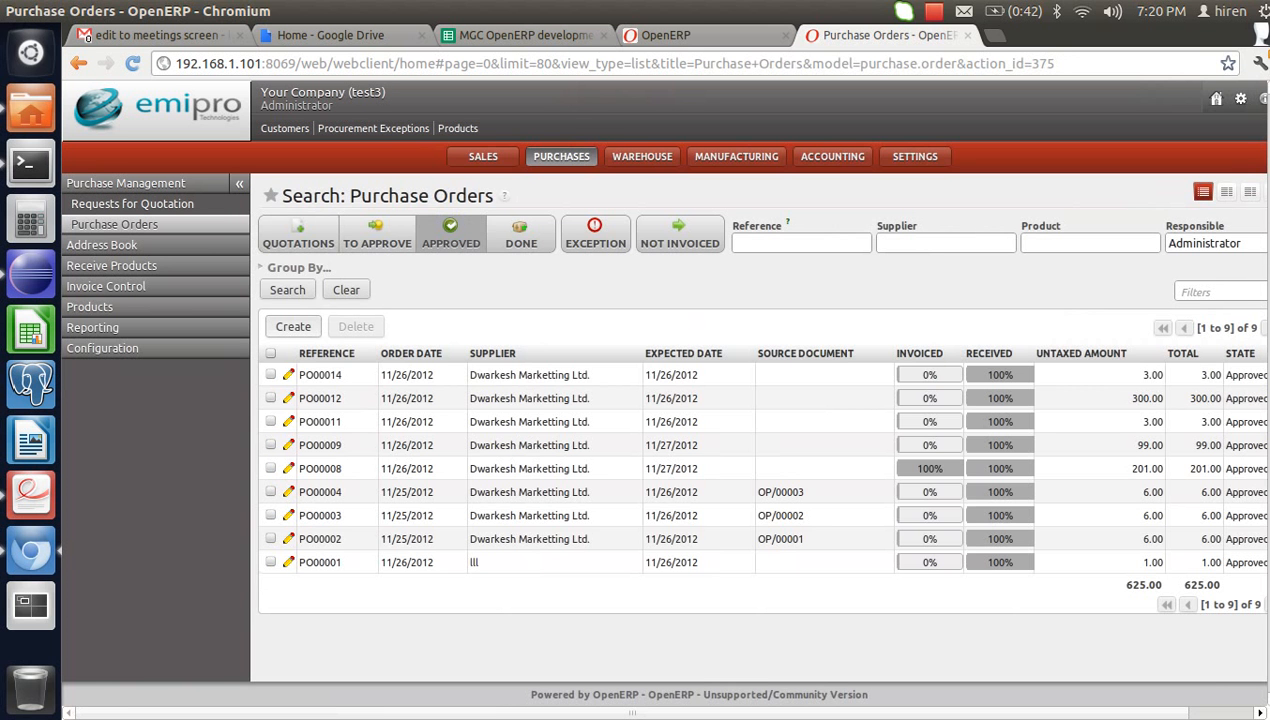
pyautogui.click(293, 327)
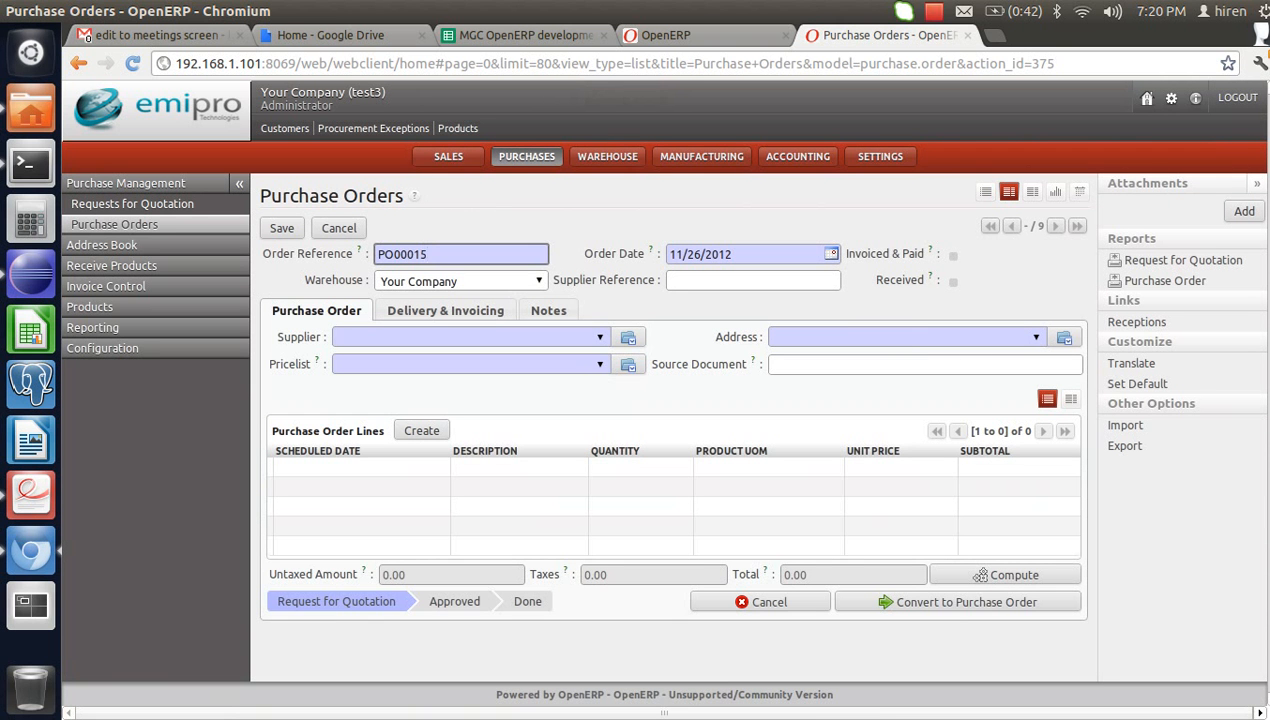
pyautogui.press('Tab')
pyautogui.write('dw')
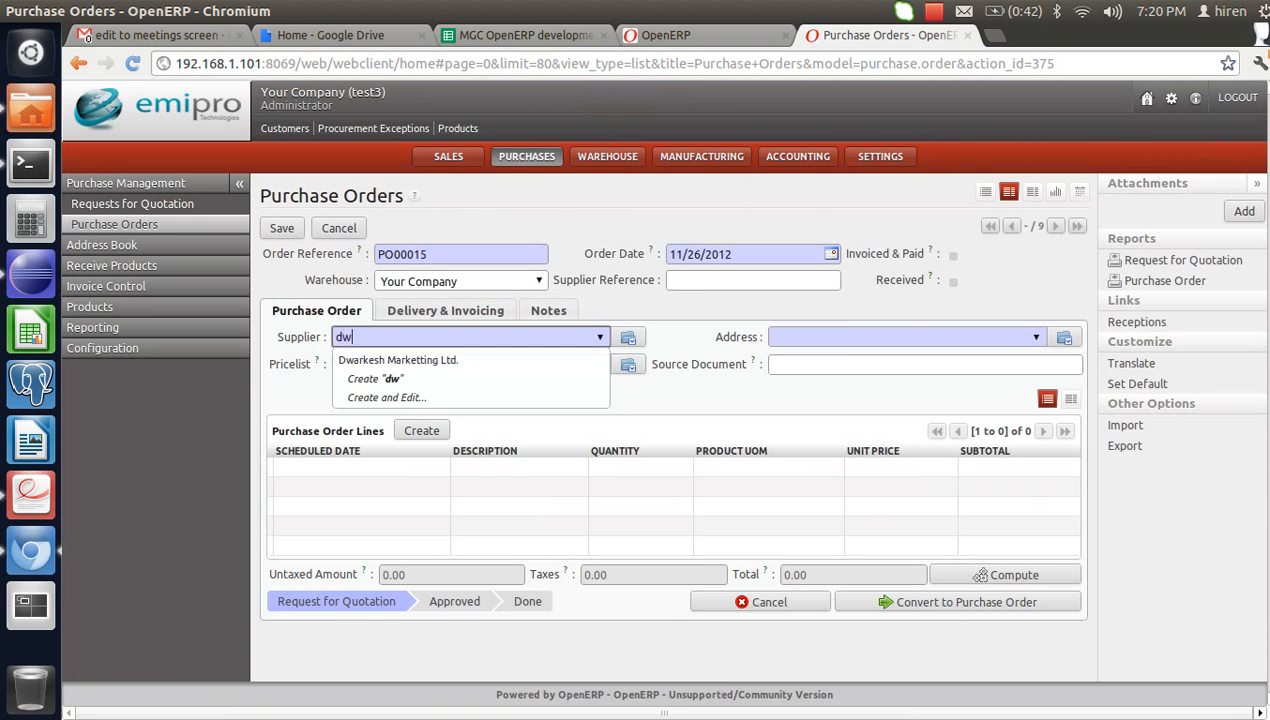
pyautogui.press('Return')
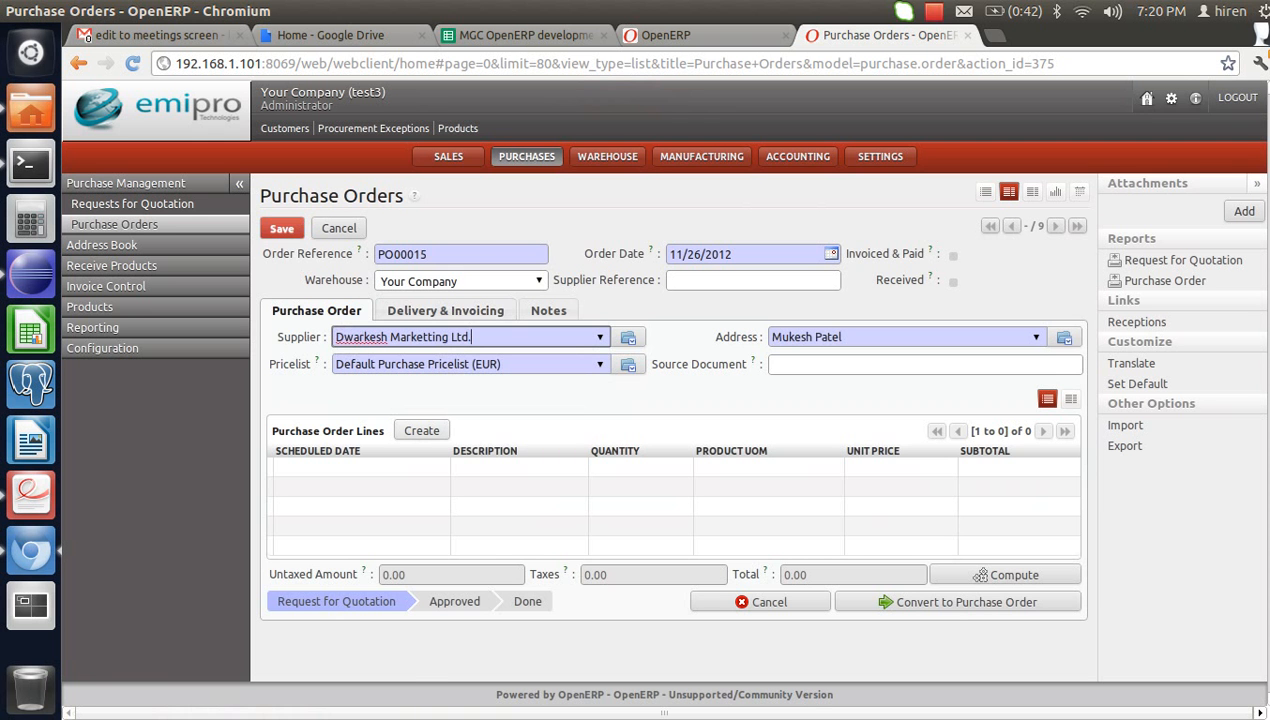
# - Add an order line for 10 Fax Machines
pyautogui.click(421, 431)
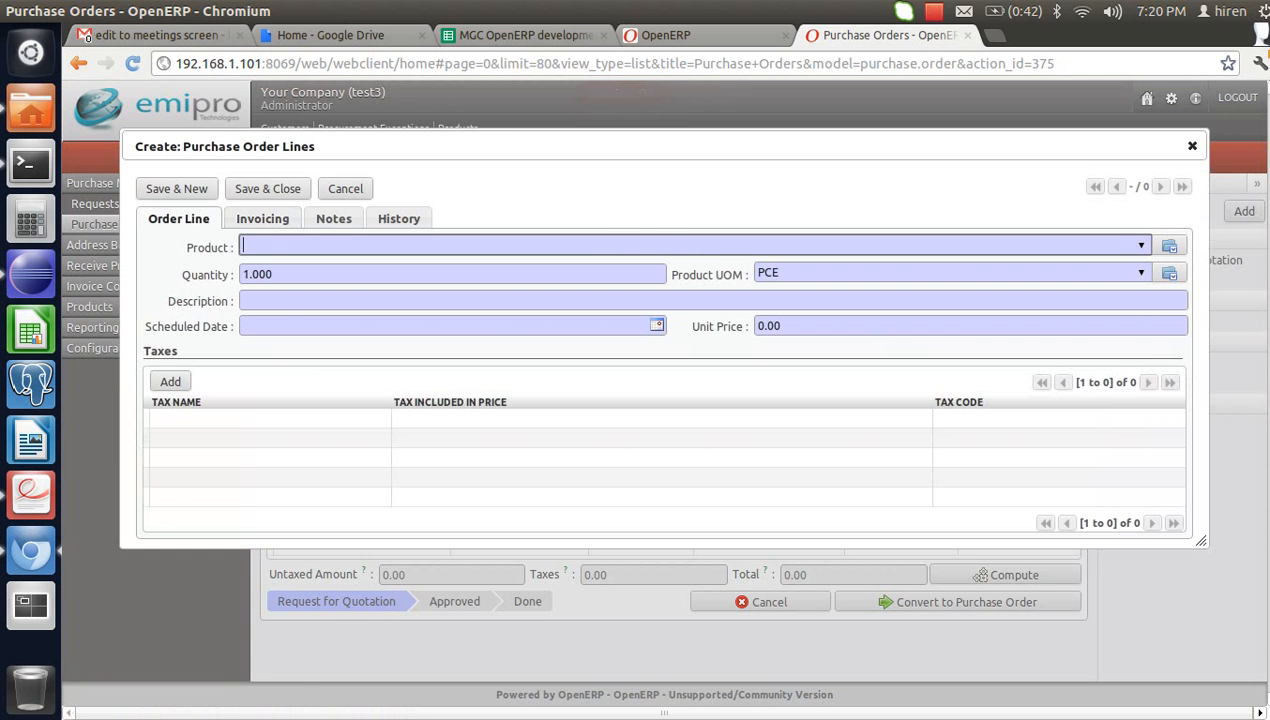
pyautogui.write('fa')
pyautogui.press('Down')
pyautogui.press('Return')
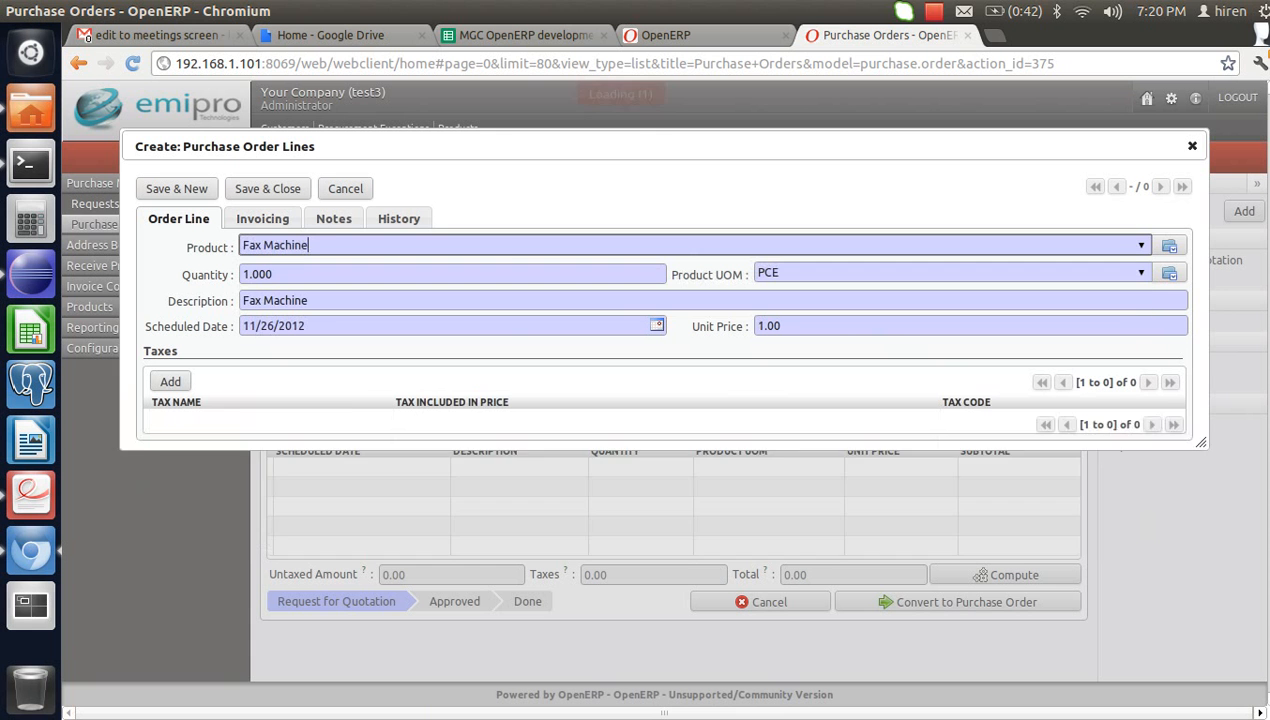
pyautogui.press('Tab')
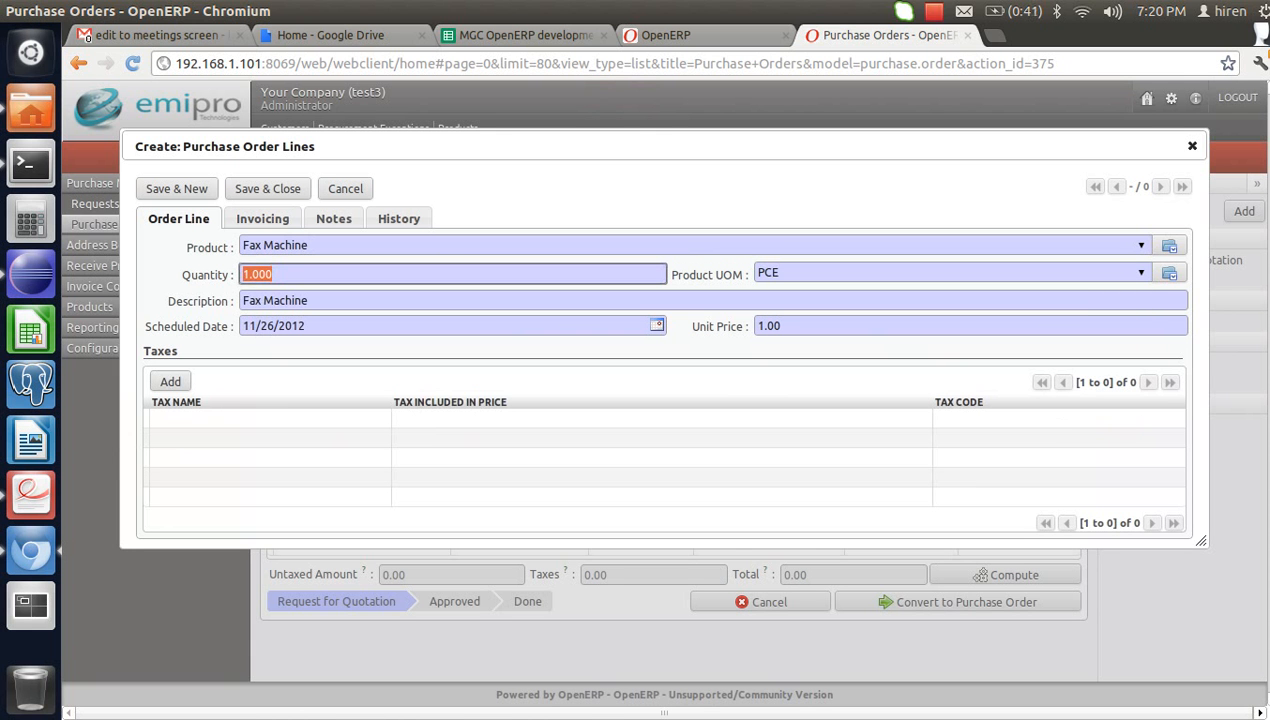
pyautogui.write('10')
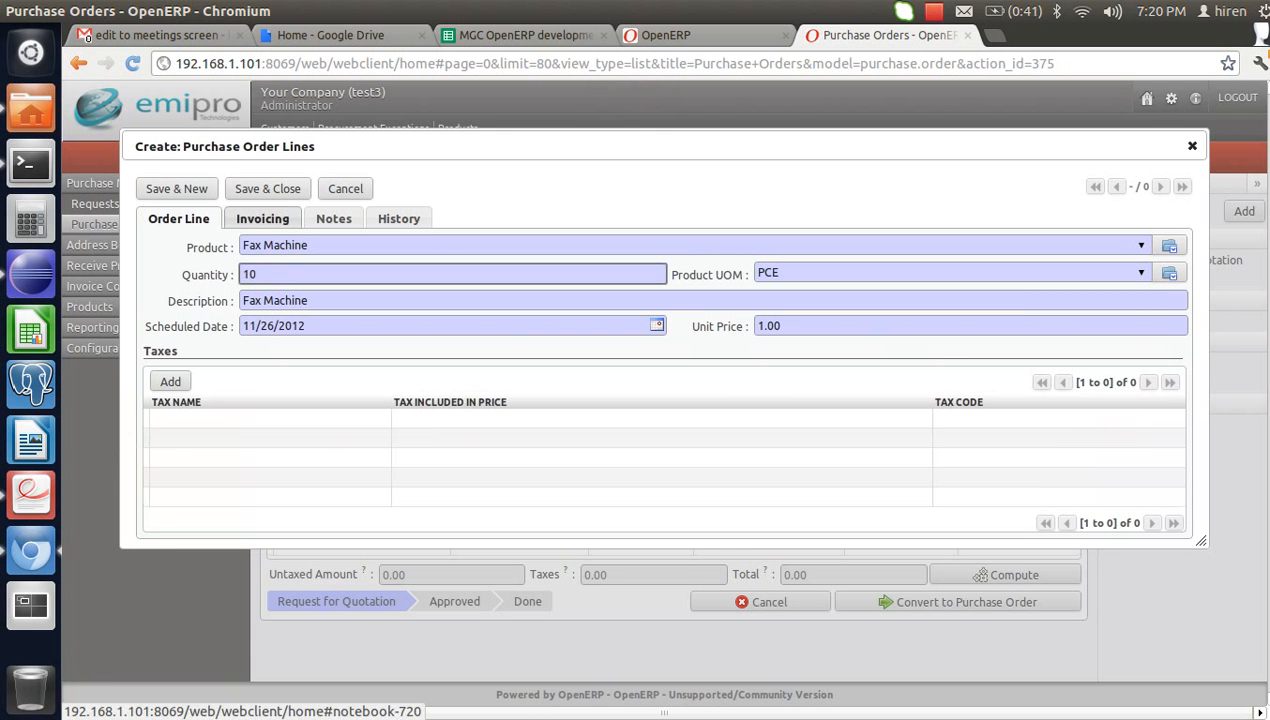
pyautogui.click(268, 189)
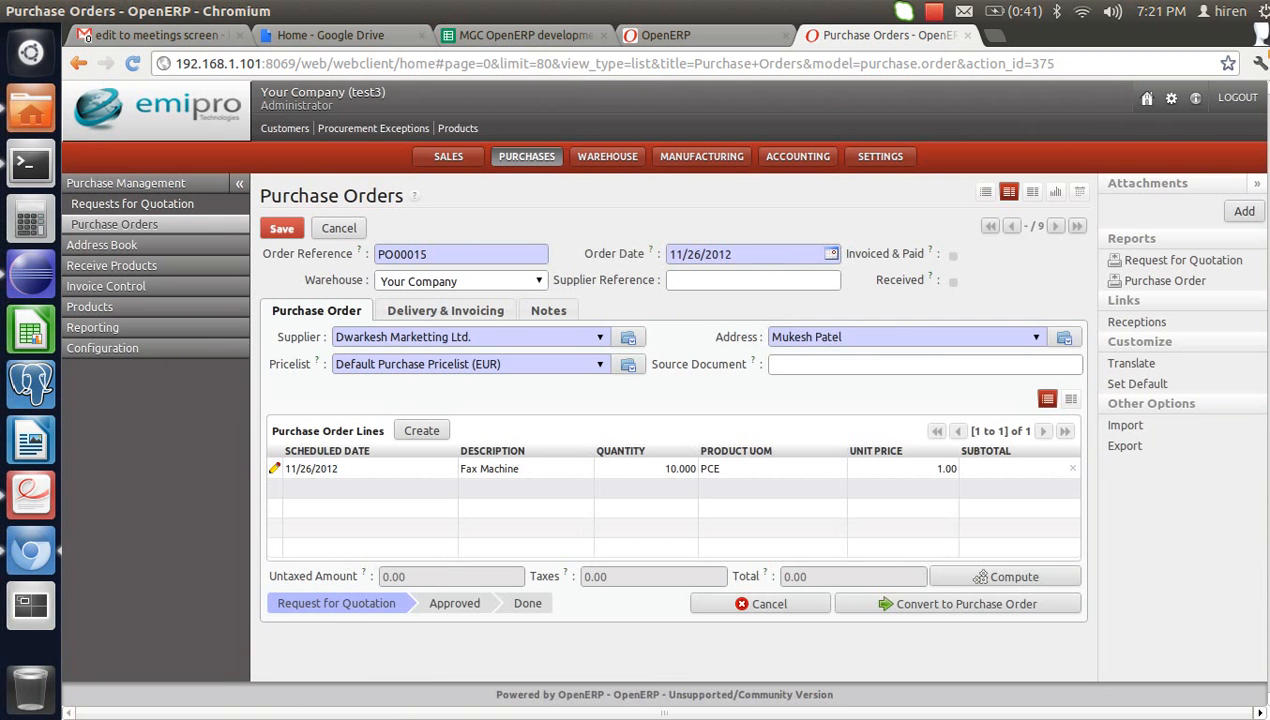
# - Recompute totals, confirm purchase order PO00015, and open its reception IN/00010
pyautogui.click(980, 577)
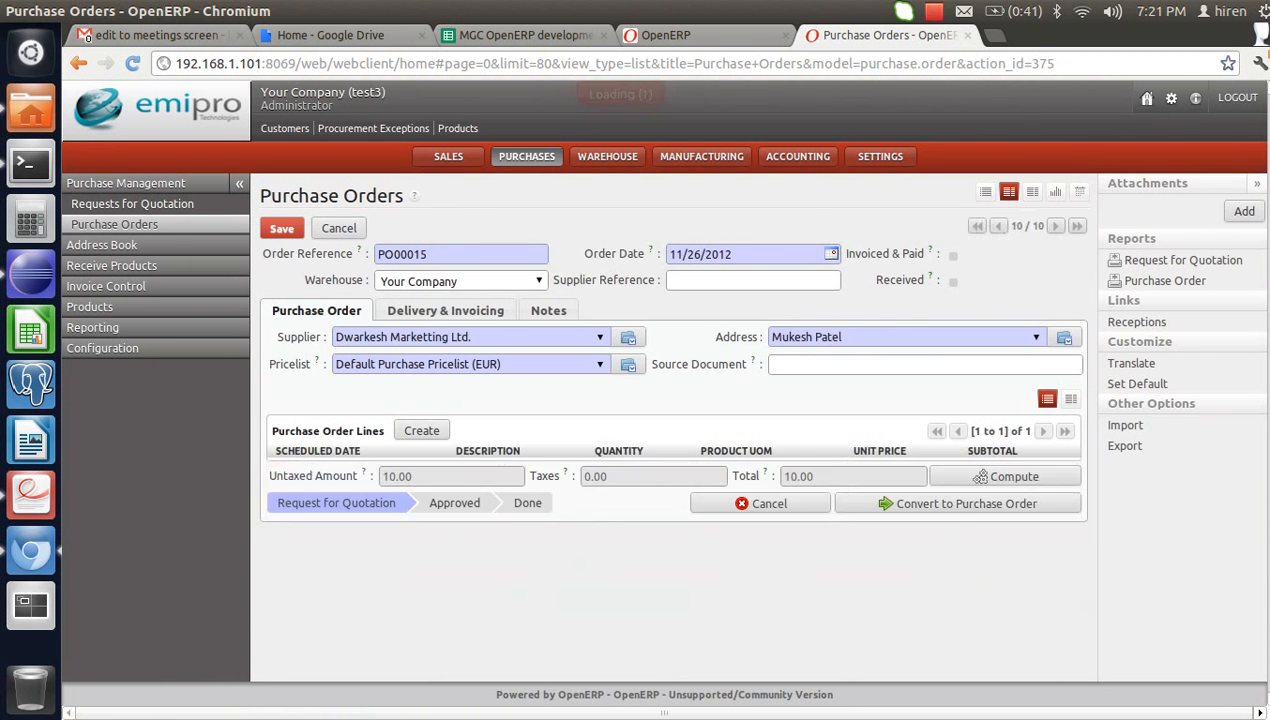
pyautogui.click(955, 601)
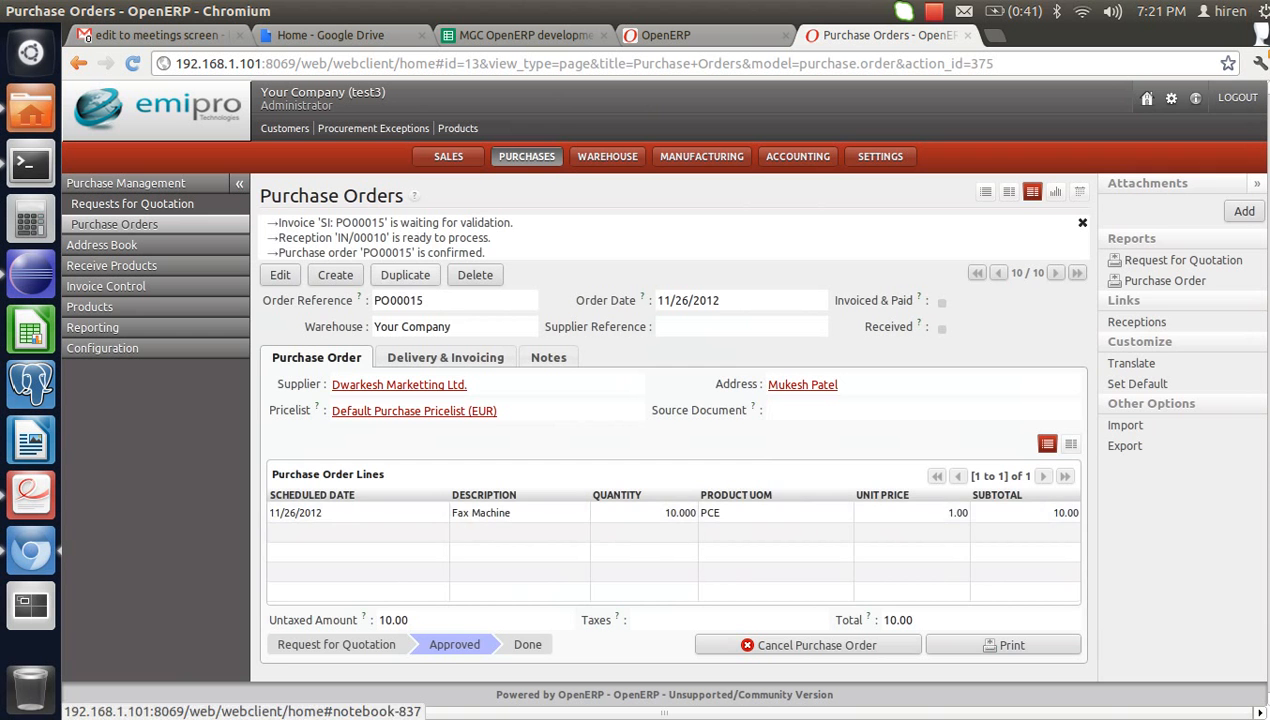
pyautogui.click(384, 238)
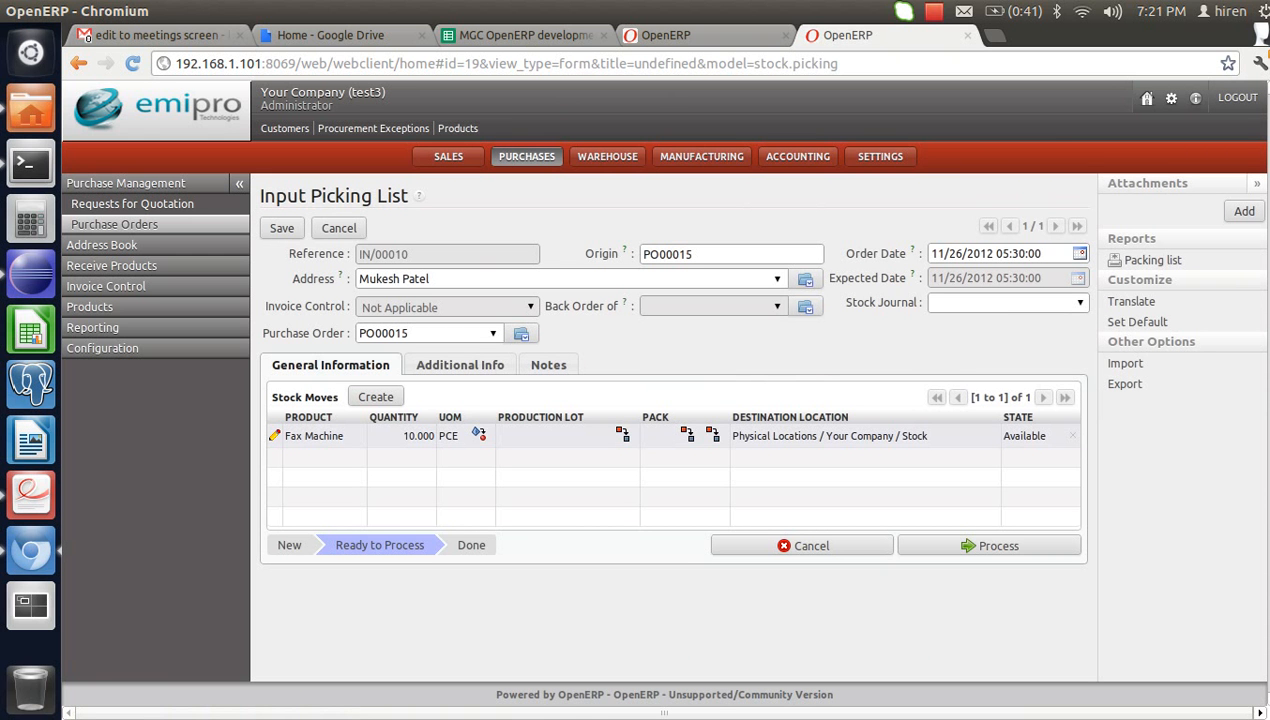
# - Assign lot ept/LOT1001 to the Fax Machine move, then process and validate the 10-unit receipt
pyautogui.click(275, 436)
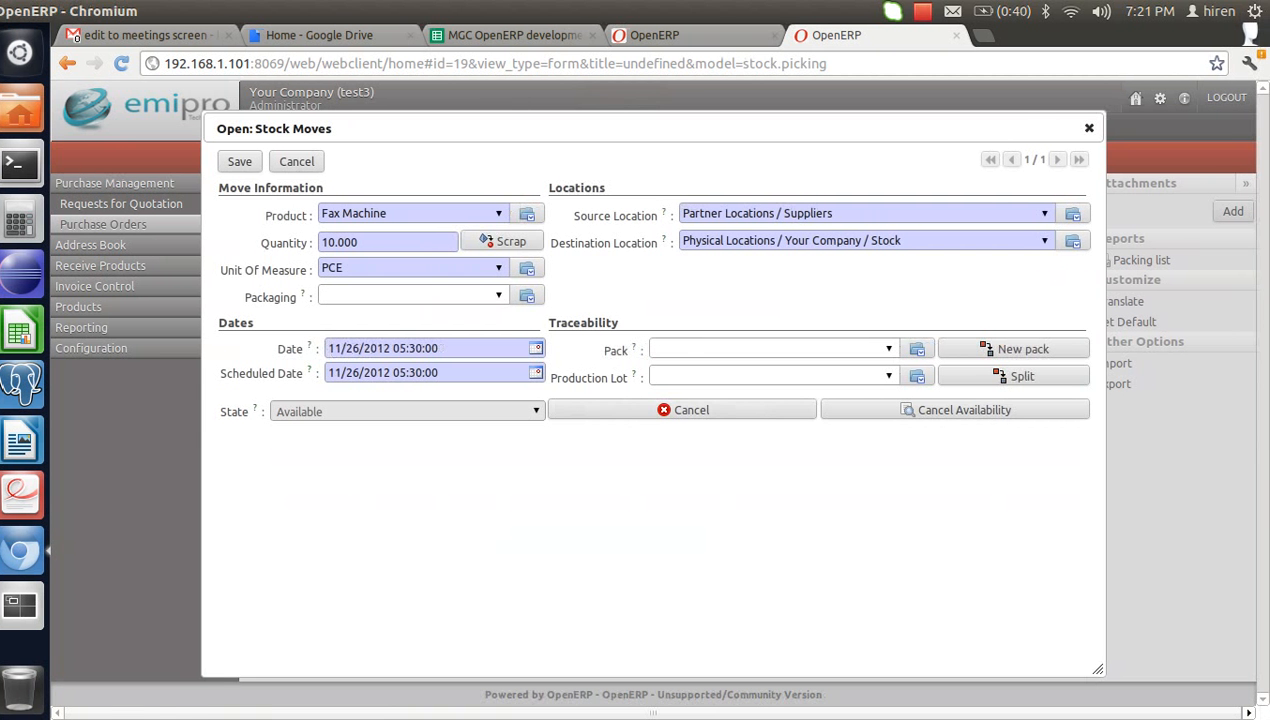
pyautogui.click(767, 376)
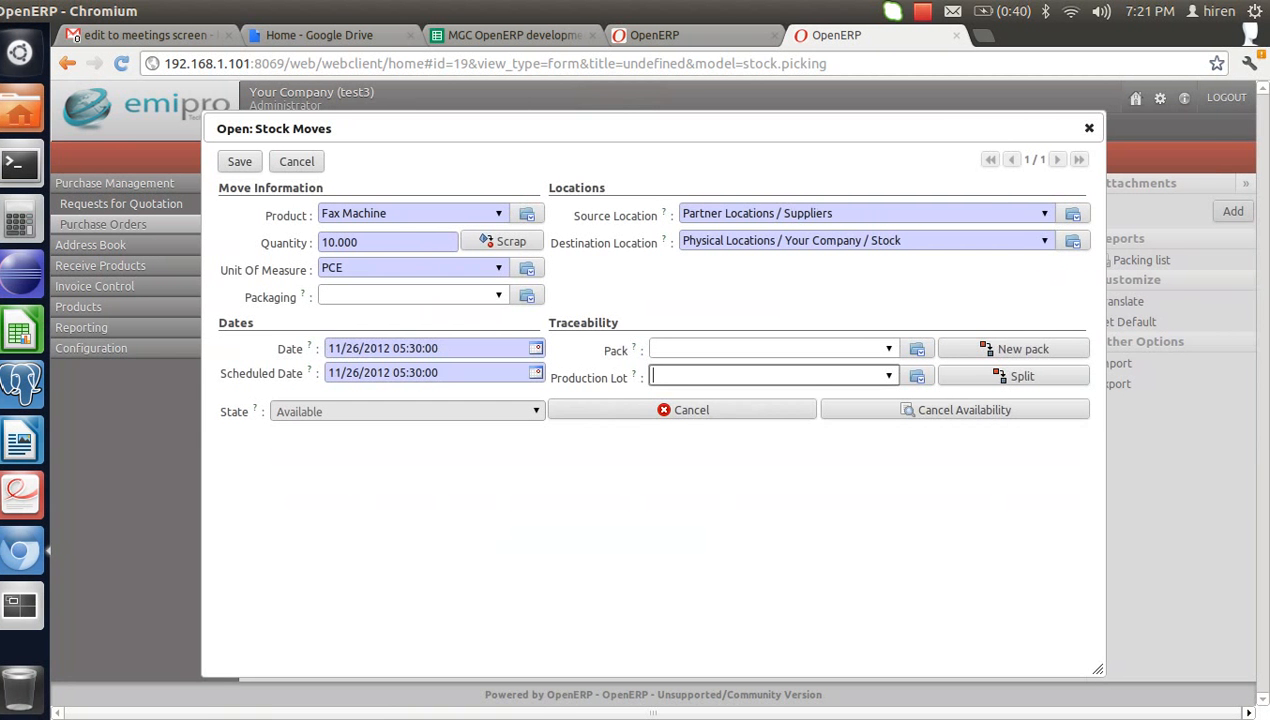
pyautogui.write('1')
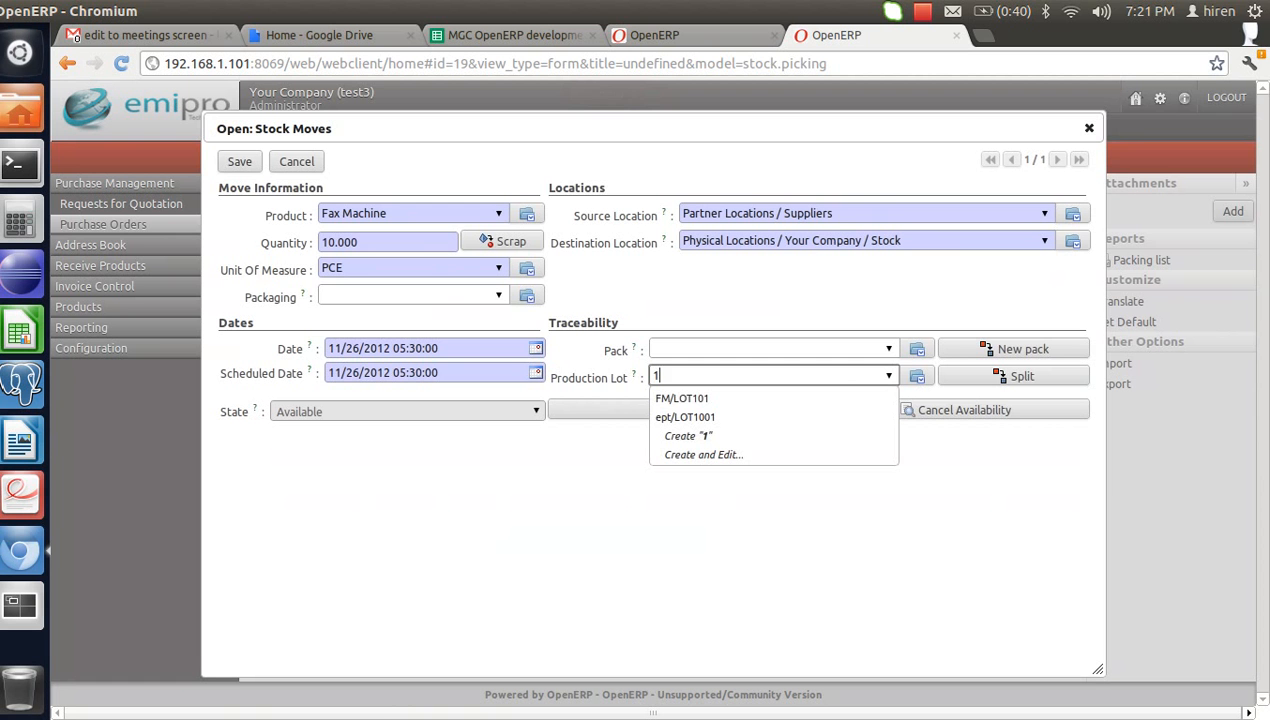
pyautogui.write('0')
pyautogui.press('Down')
pyautogui.press('Down')
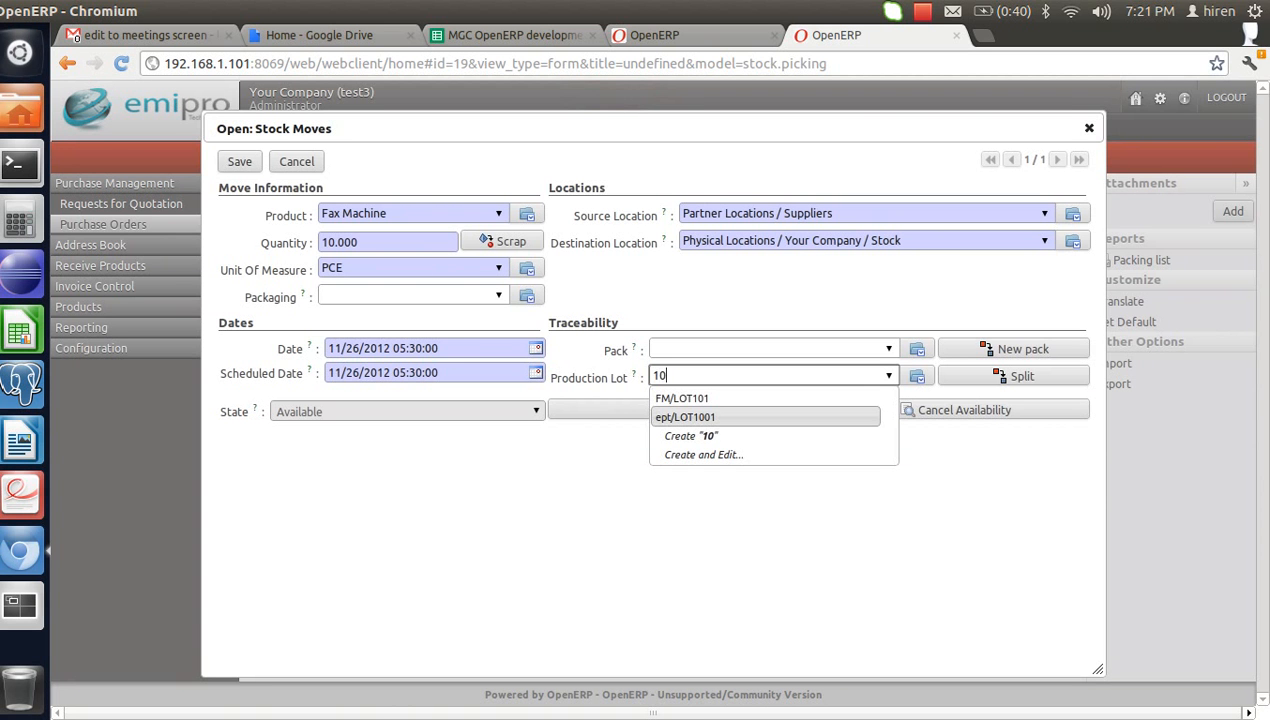
pyautogui.press('Return')
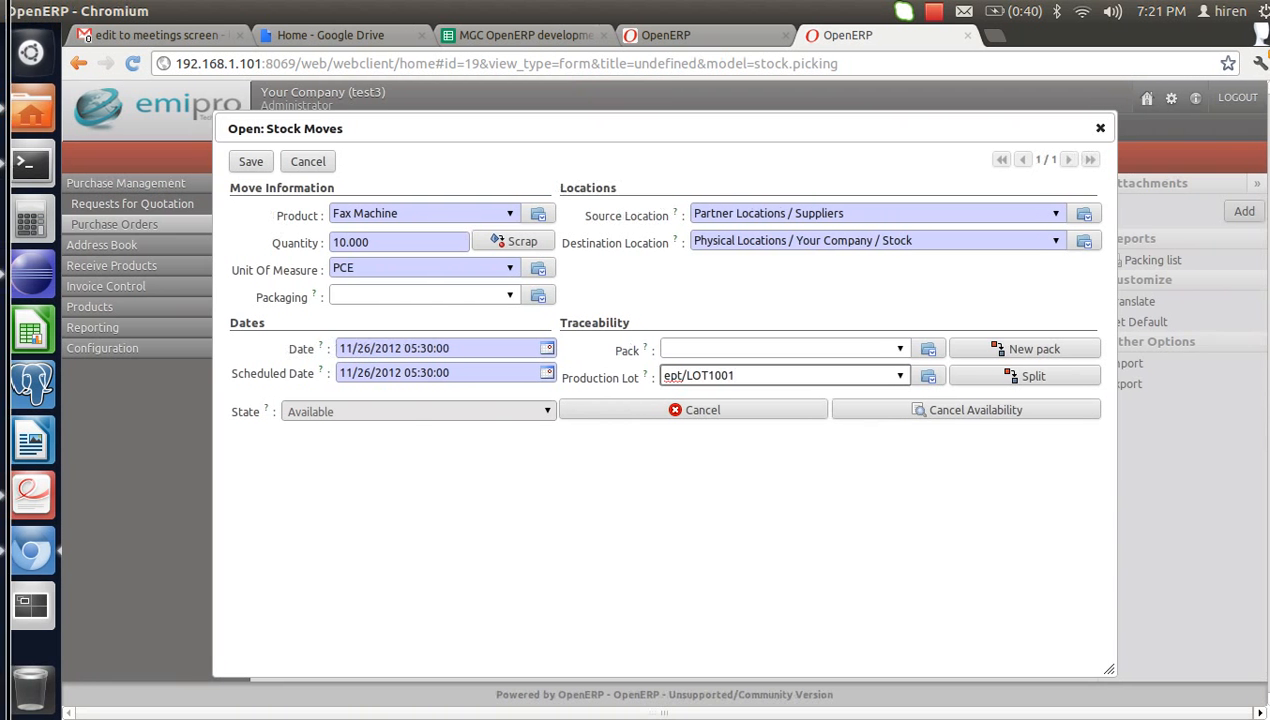
pyautogui.click(251, 163)
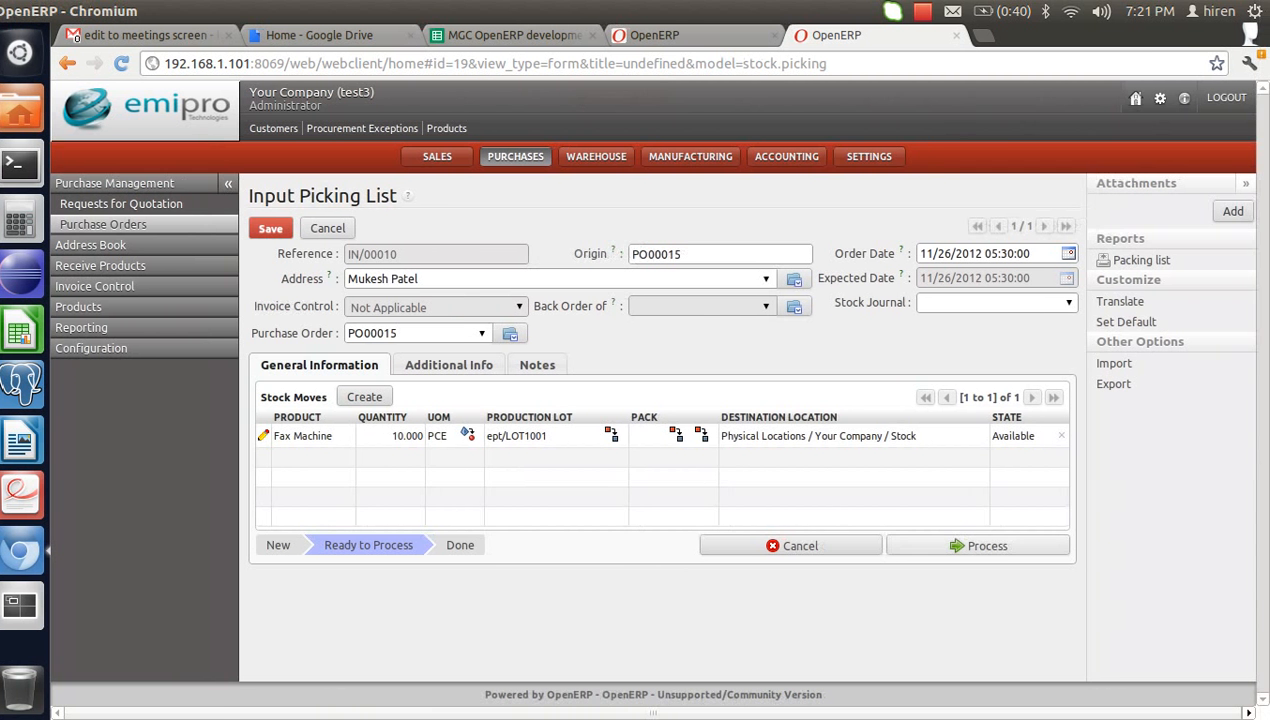
pyautogui.click(978, 546)
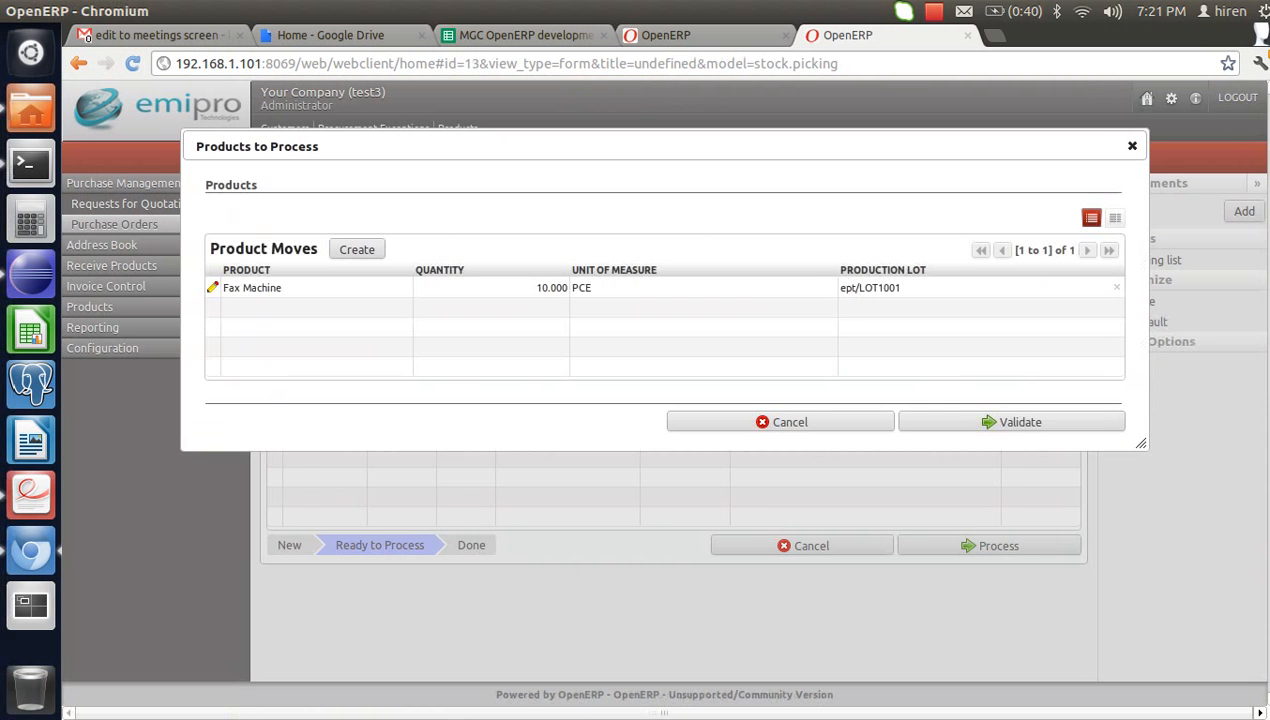
pyautogui.click(905, 423)
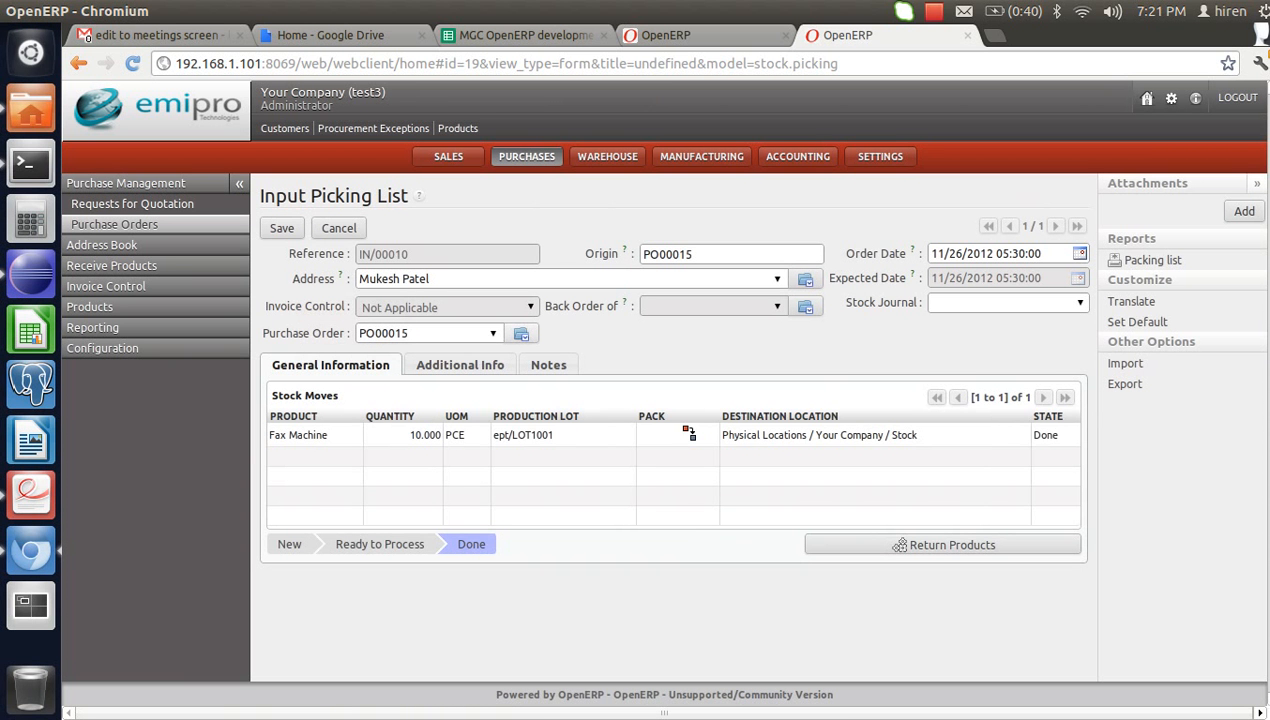
# - Review Production Lots, where ept LOT1001 holds 10 Fax Machines, then open the Sales Orders list
pyautogui.click(607, 156)
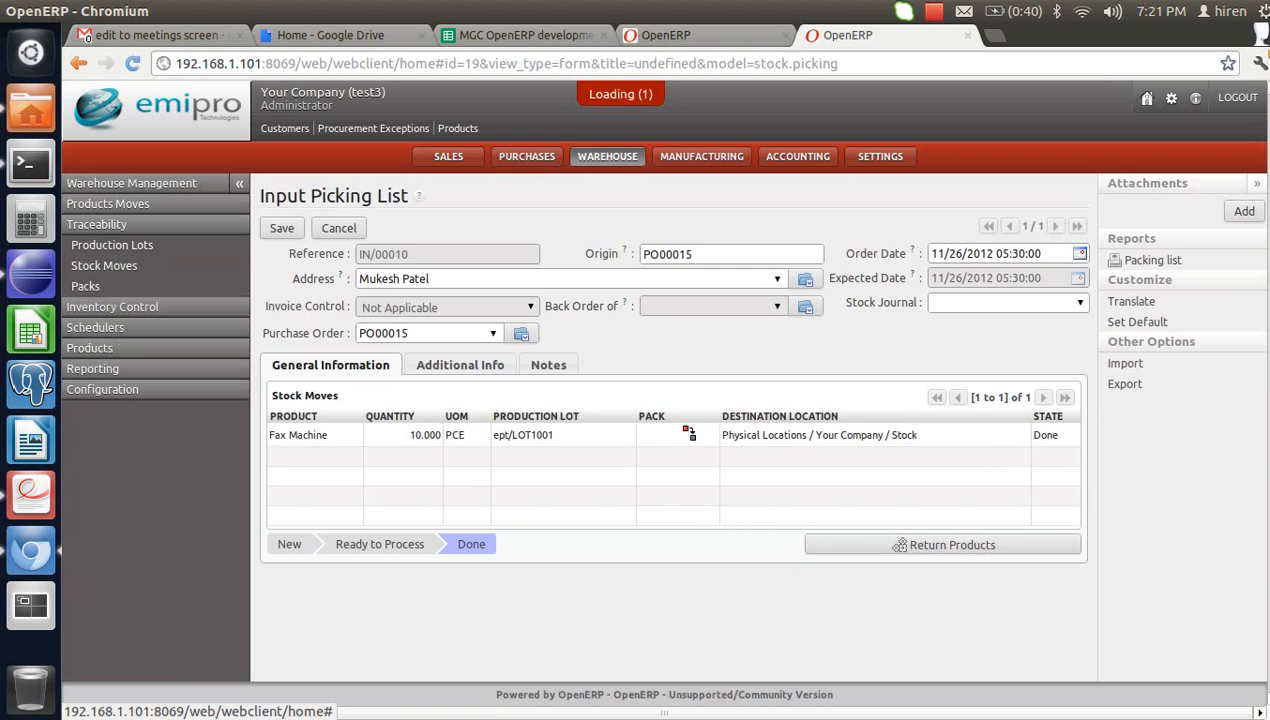
pyautogui.click(112, 245)
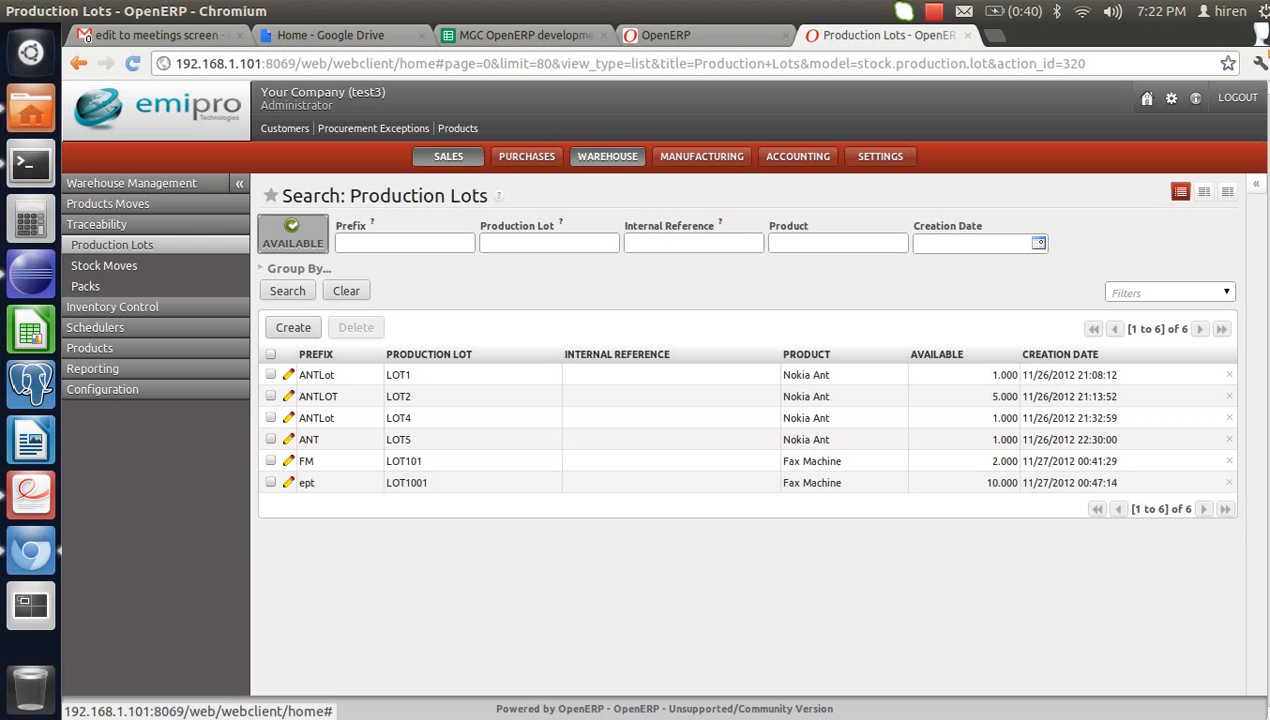
pyautogui.click(448, 156)
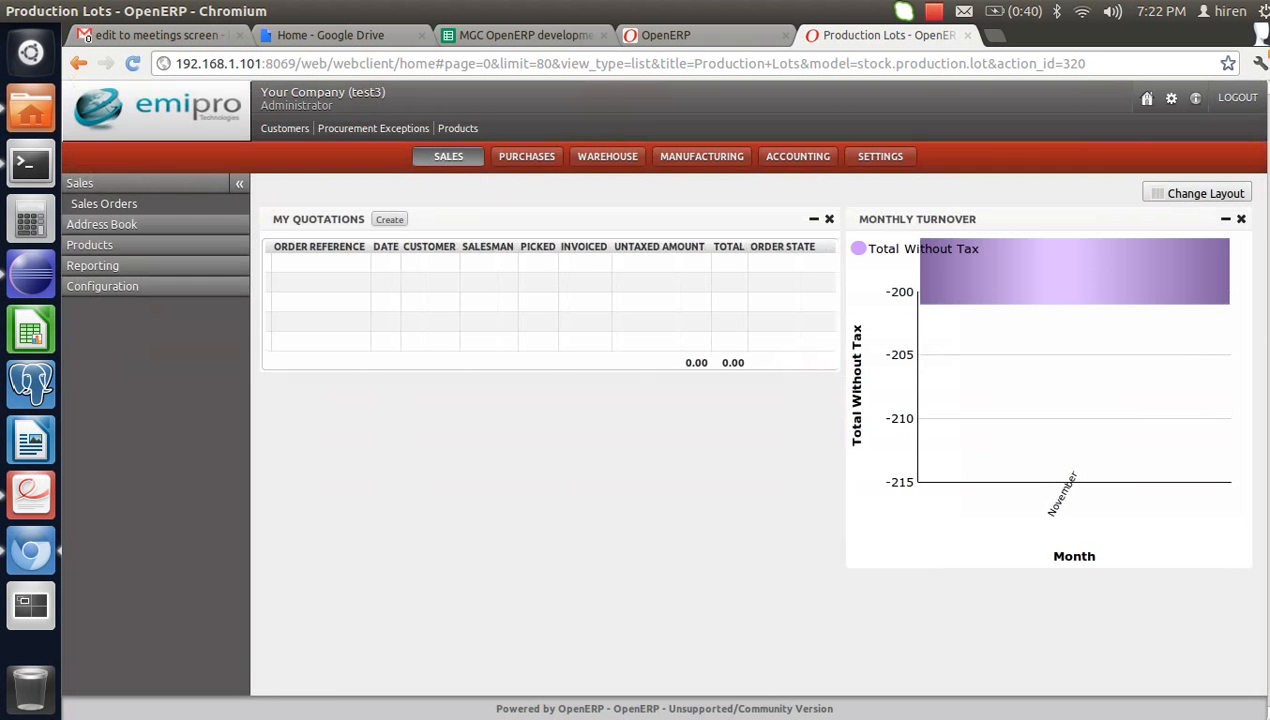
pyautogui.click(104, 204)
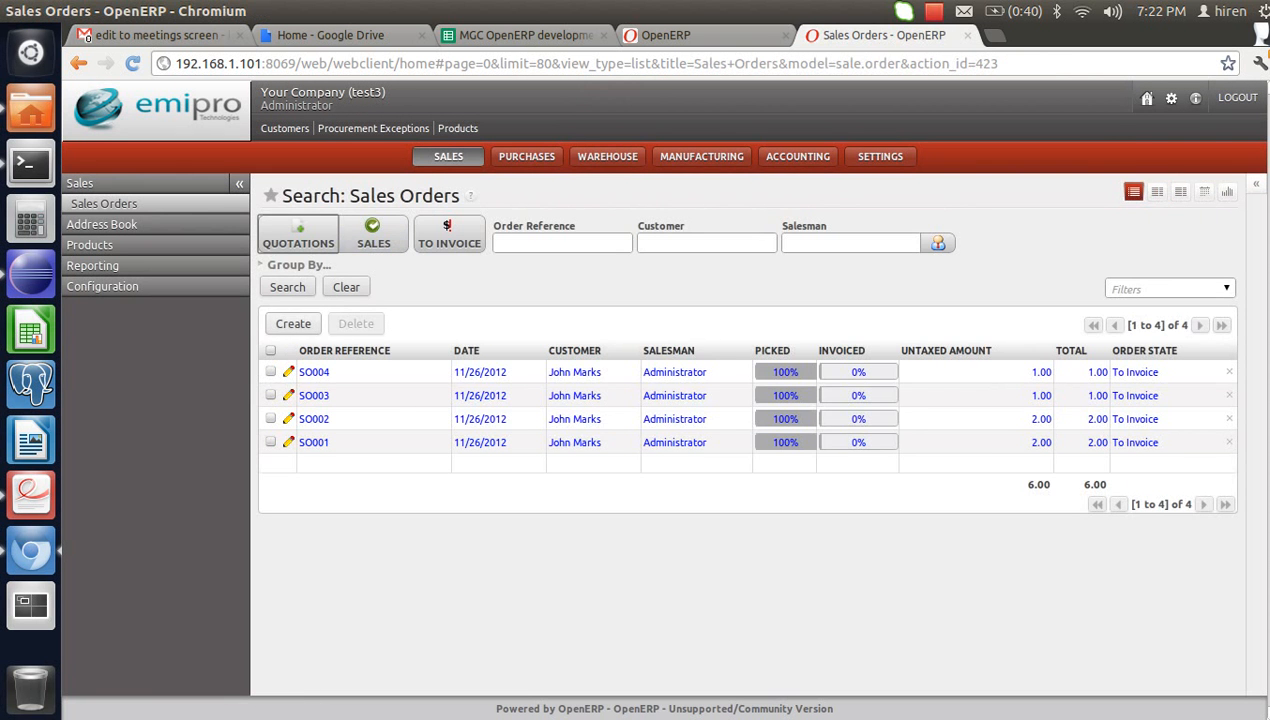
# - Start a new sales order and choose the matching customer
pyautogui.click(293, 323)
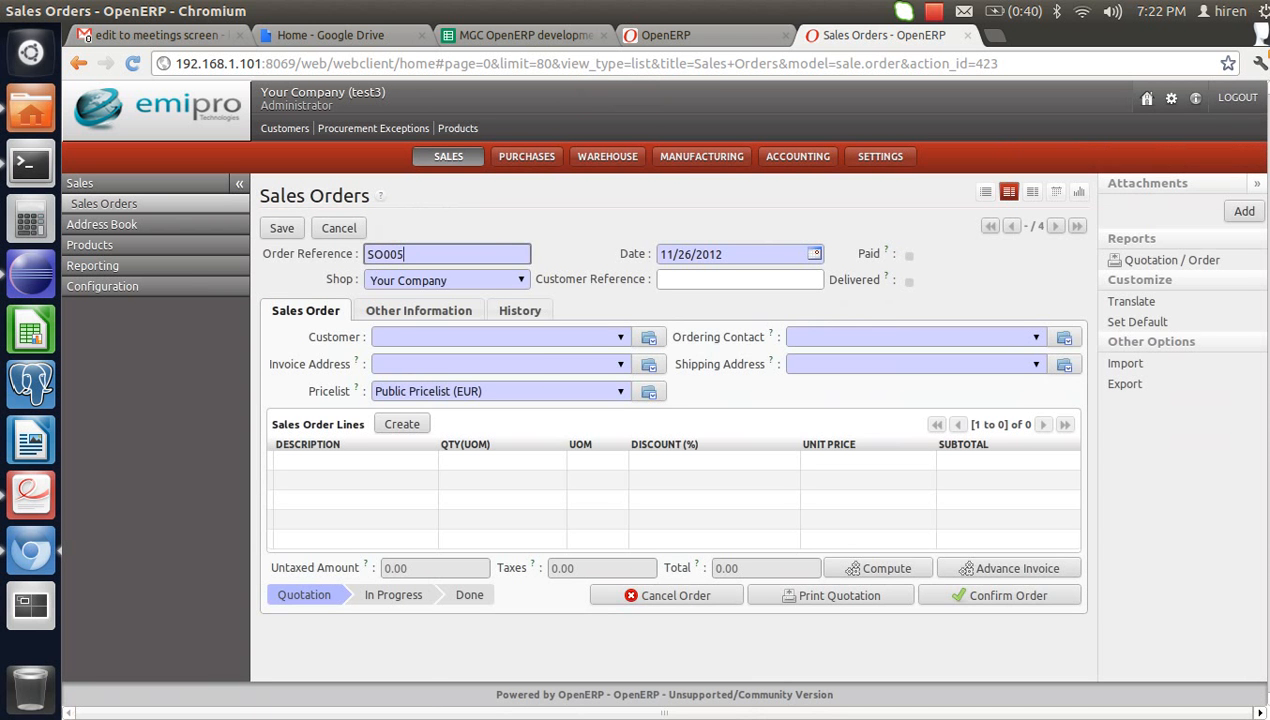
pyautogui.click(494, 337)
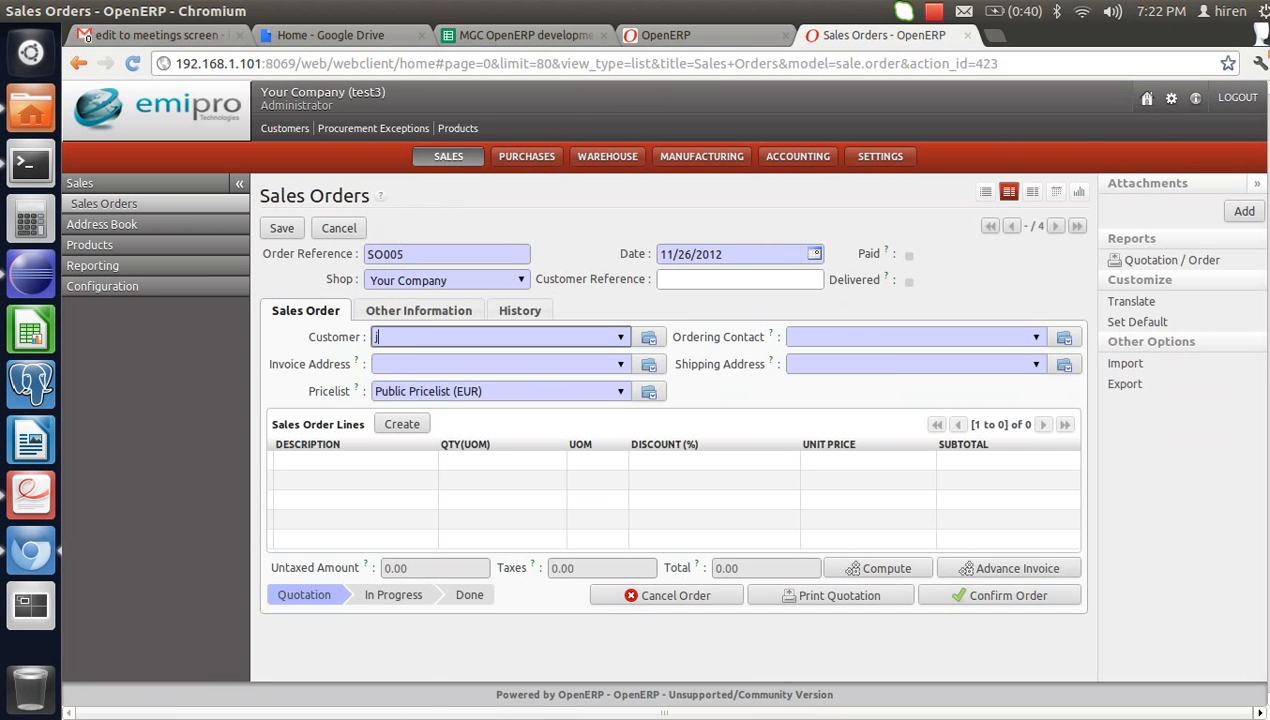
pyautogui.write('jo')
pyautogui.press('Return')
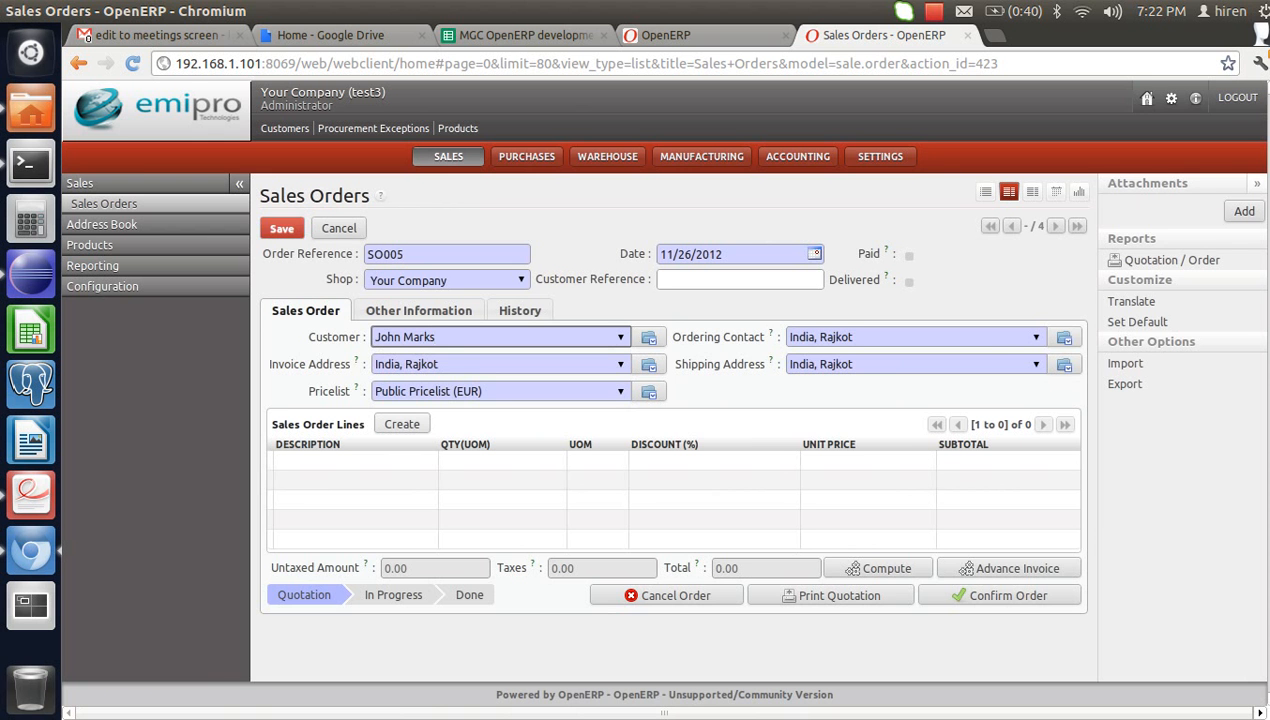
# - Add a line for 3 Fax Machines and confirm the order as SO005
pyautogui.click(401, 424)
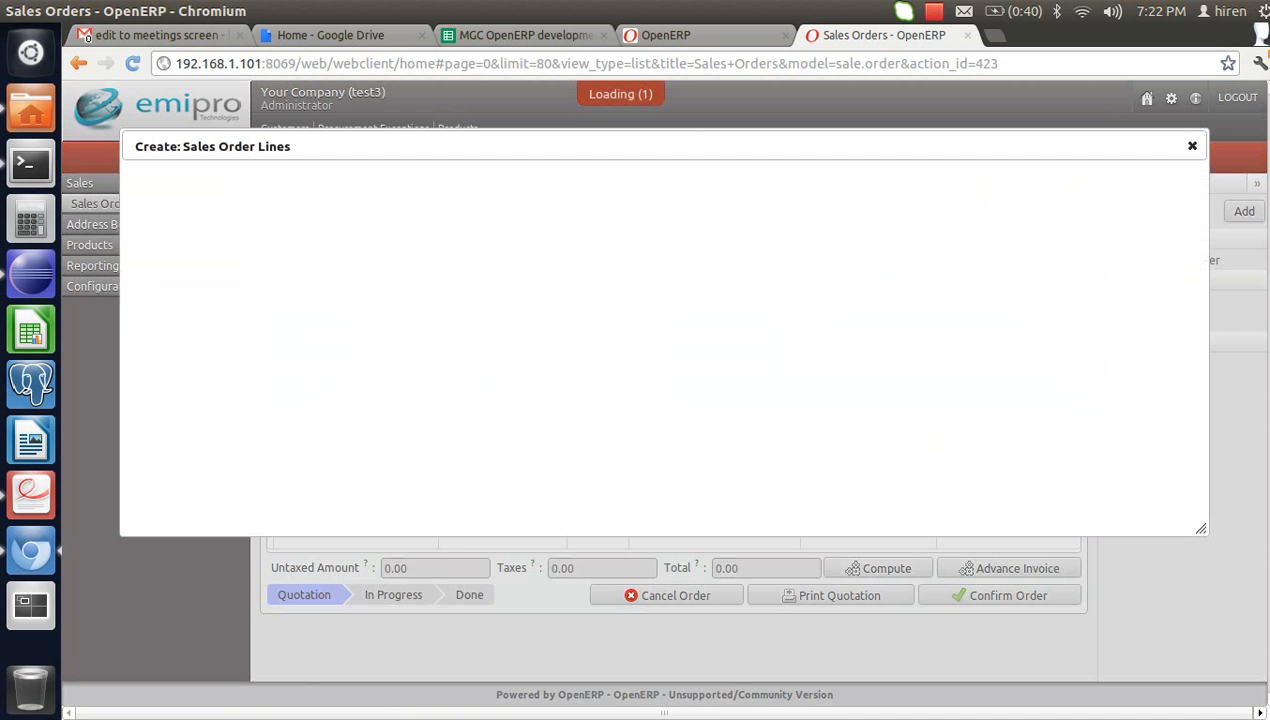
pyautogui.write('fax')
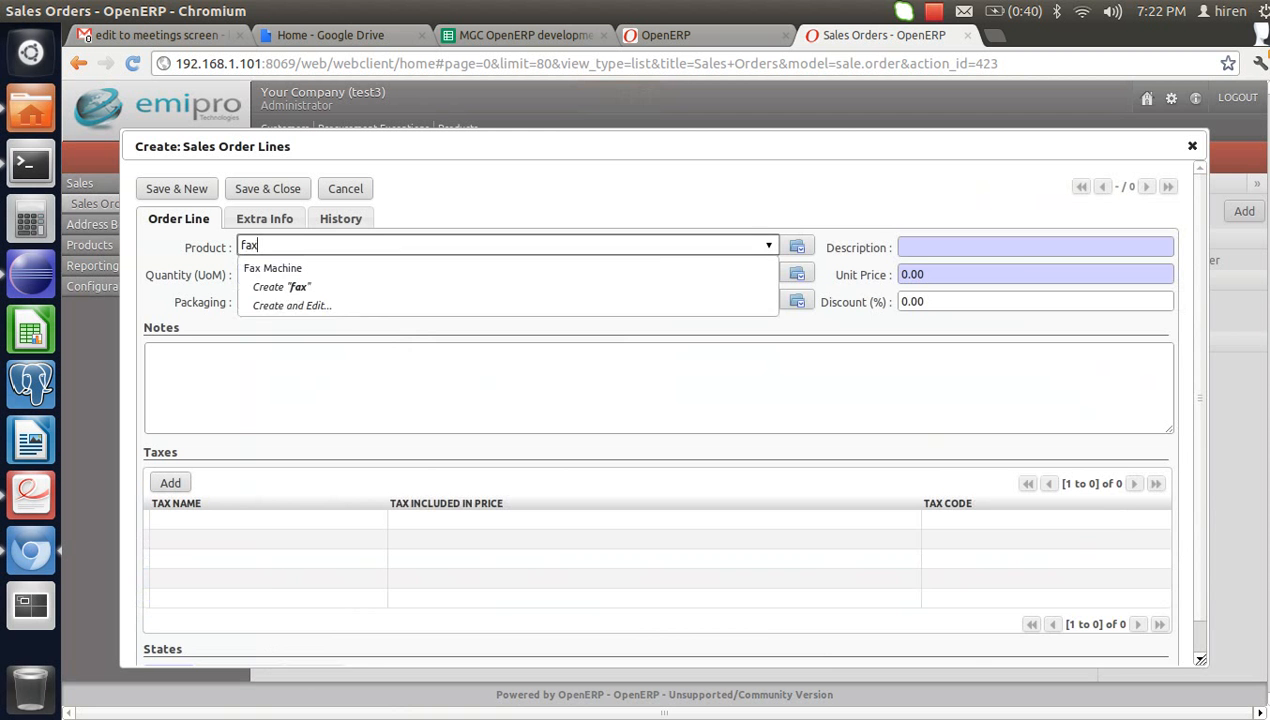
pyautogui.press('Down')
pyautogui.press('Return')
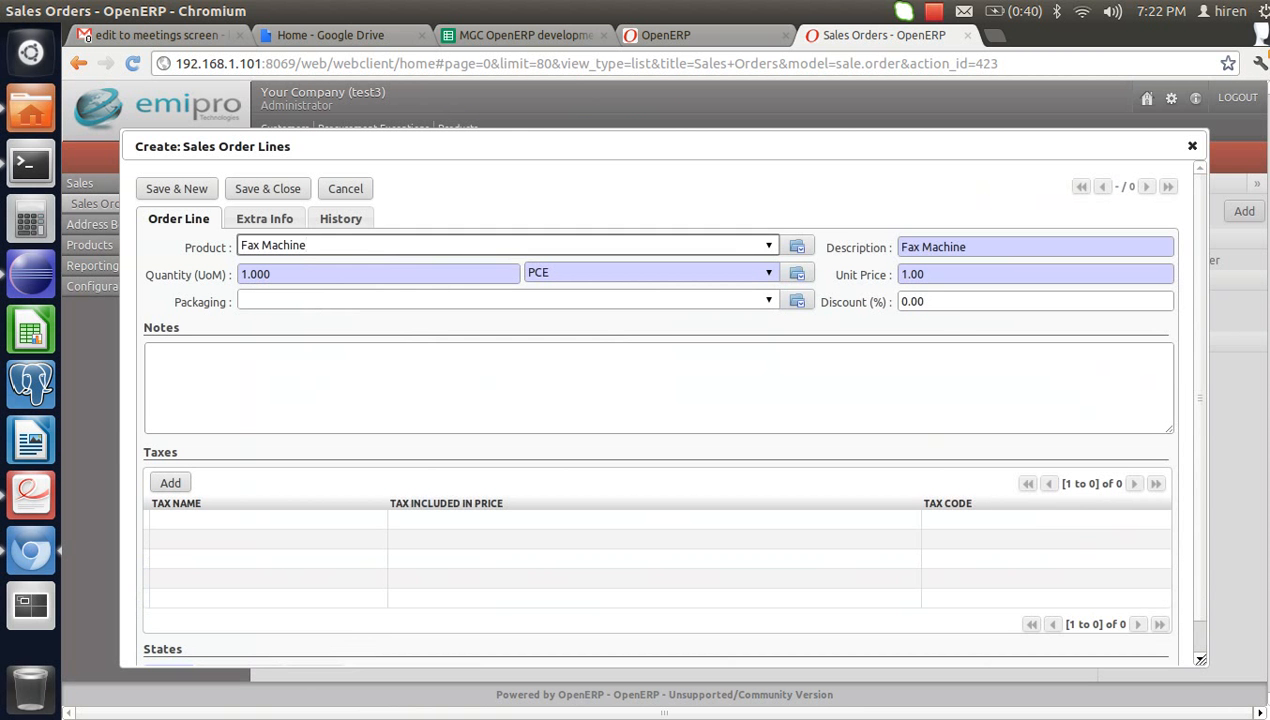
pyautogui.press('Tab')
pyautogui.write('3')
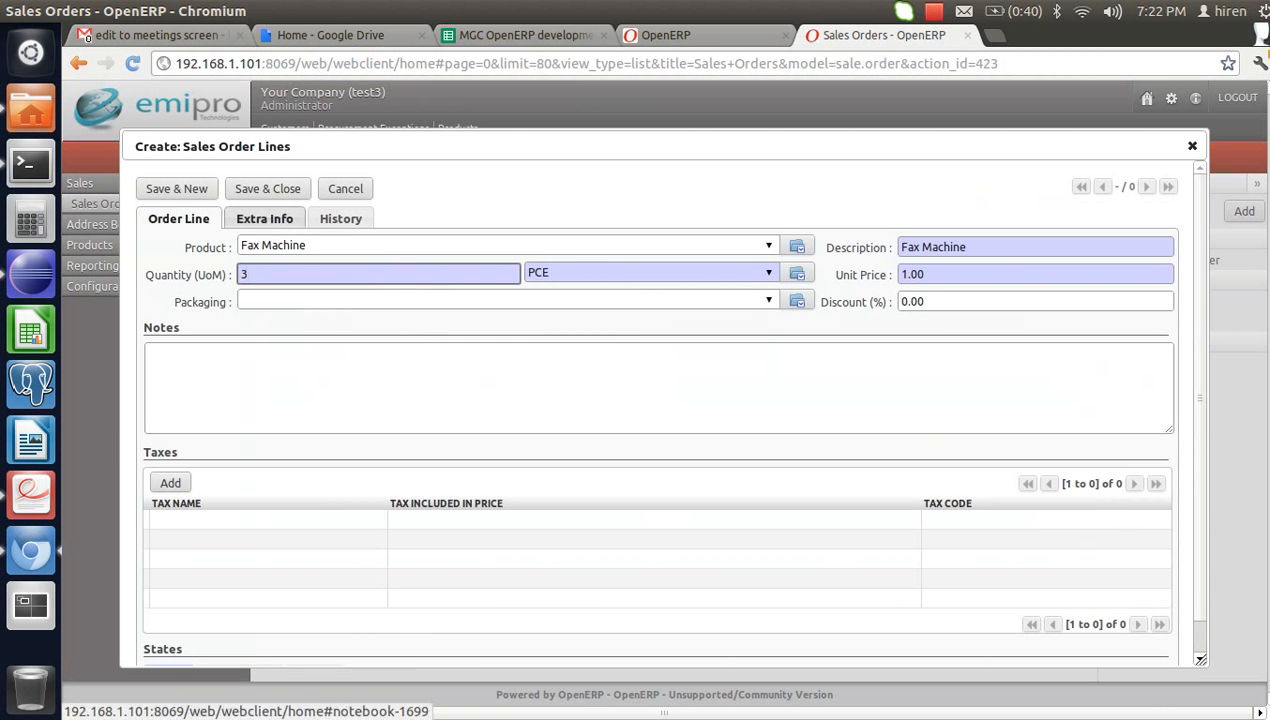
pyautogui.click(267, 188)
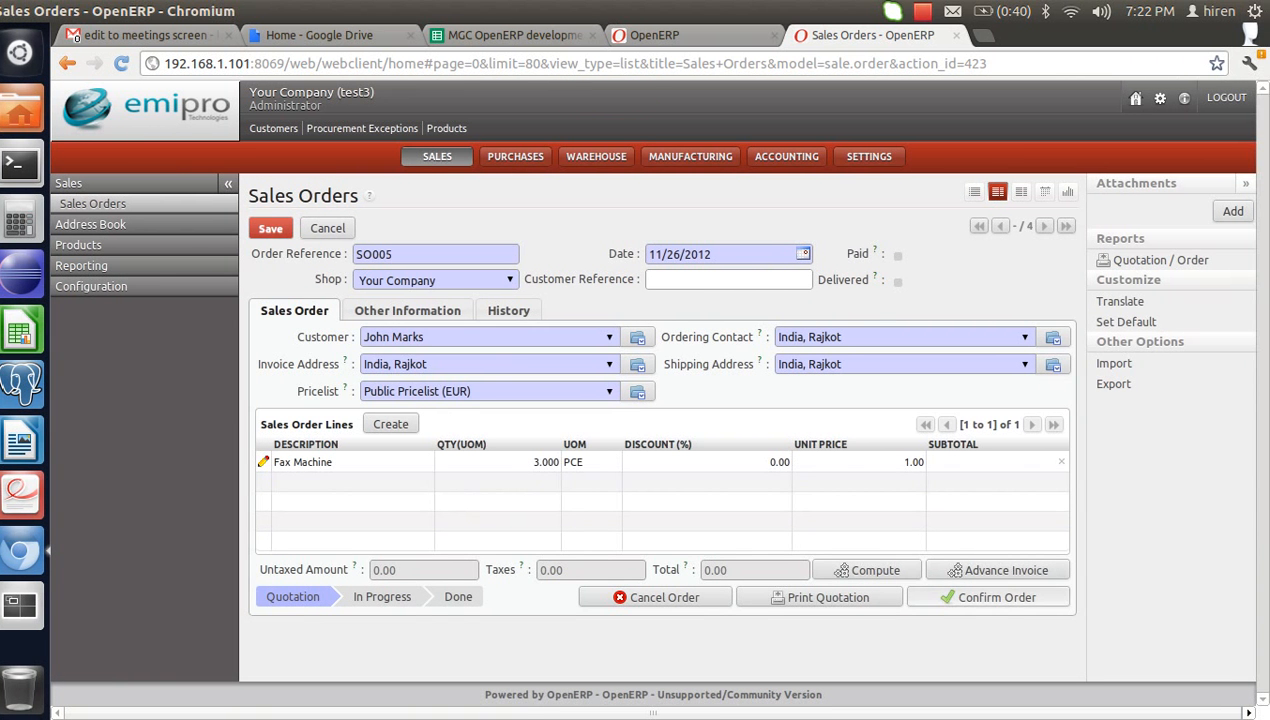
pyautogui.click(988, 598)
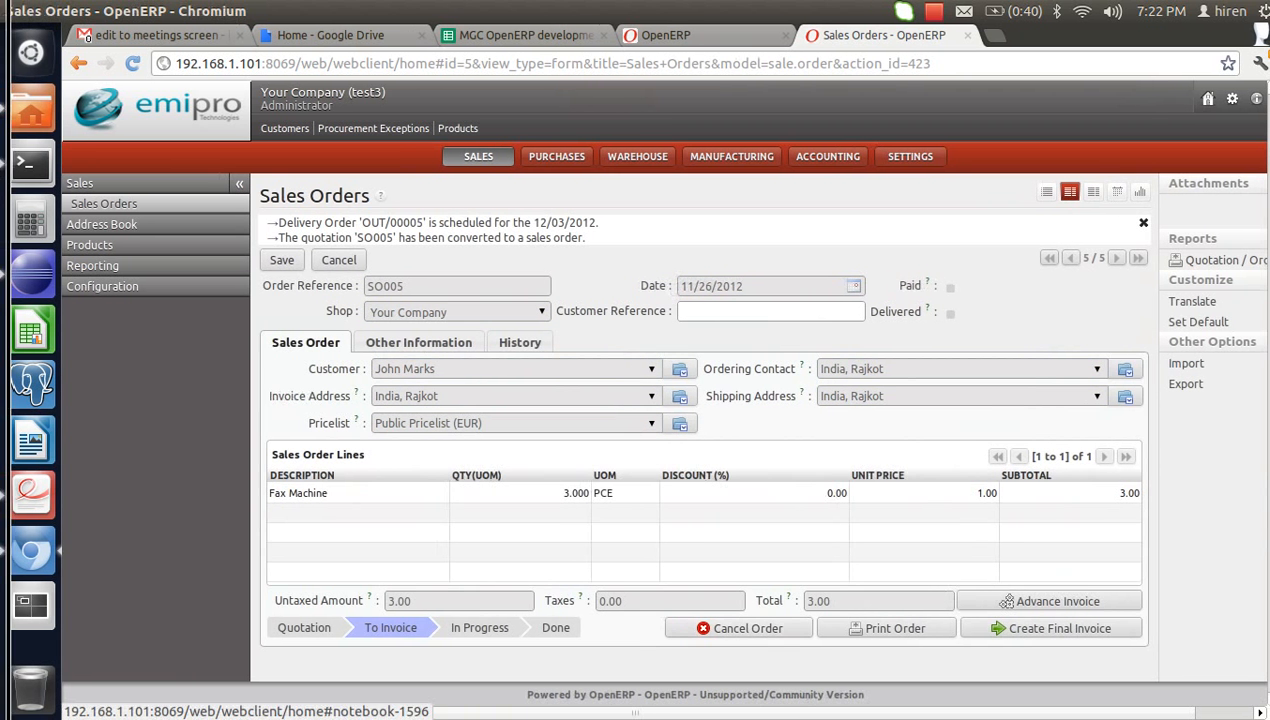
# - Open delivery OUT/00005 and set lot ept/LOT1001 on its 3-unit Fax Machine move
pyautogui.click(1006, 601)
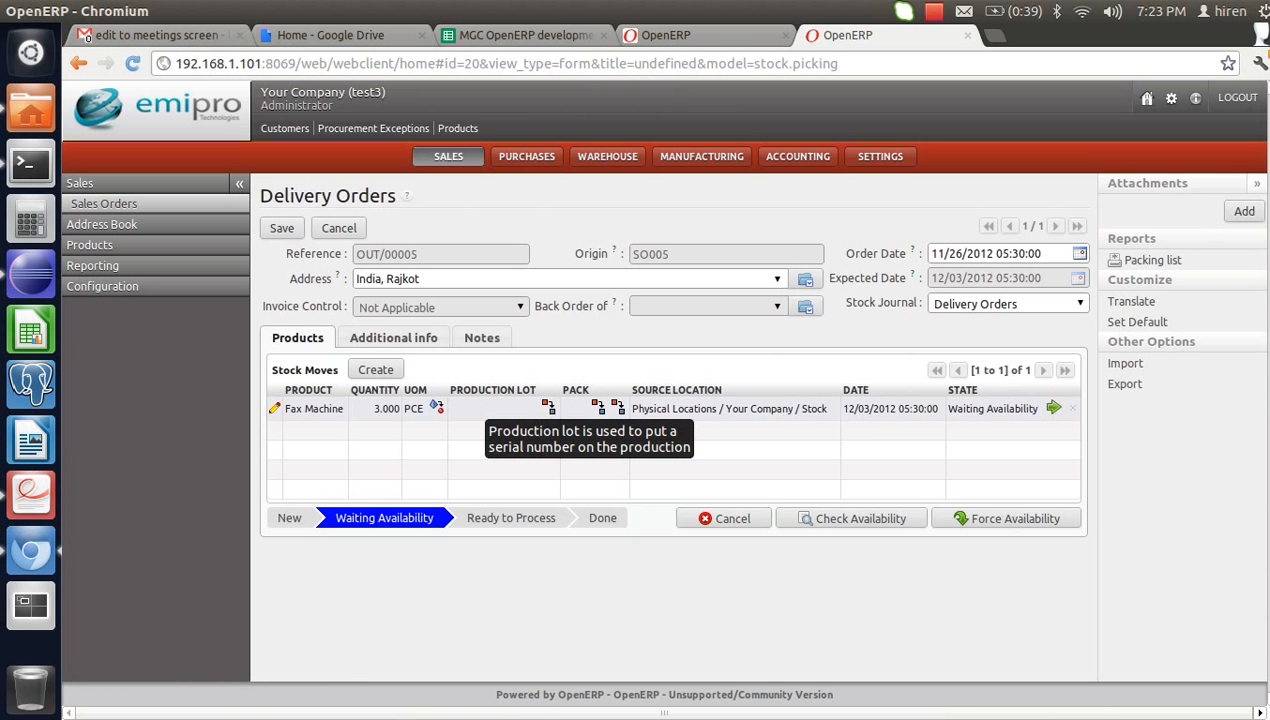
pyautogui.click(275, 408)
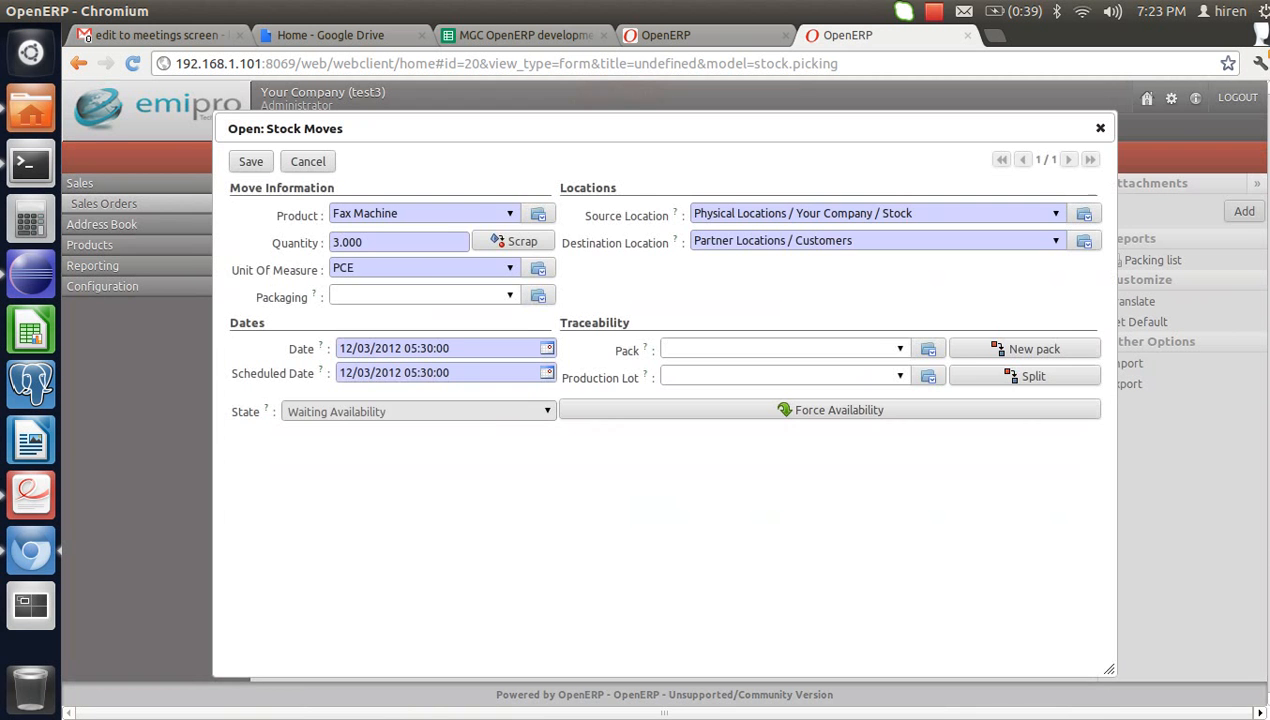
pyautogui.click(775, 376)
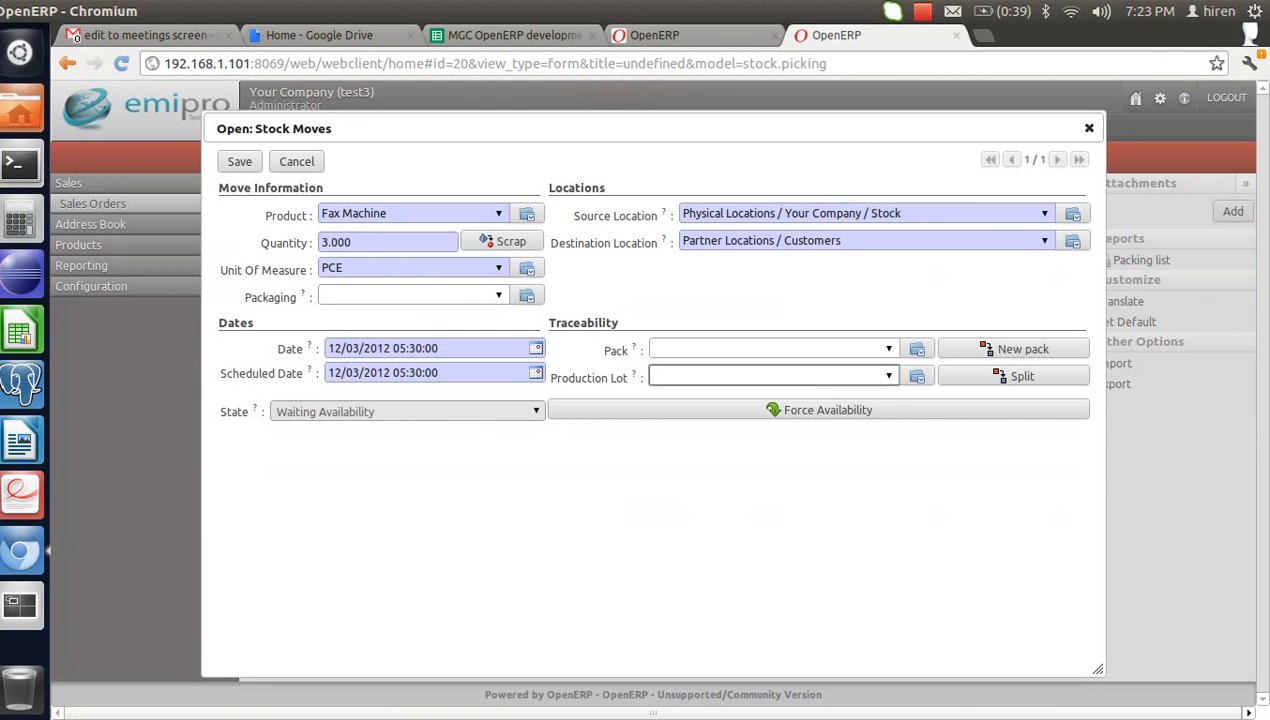
pyautogui.write('100')
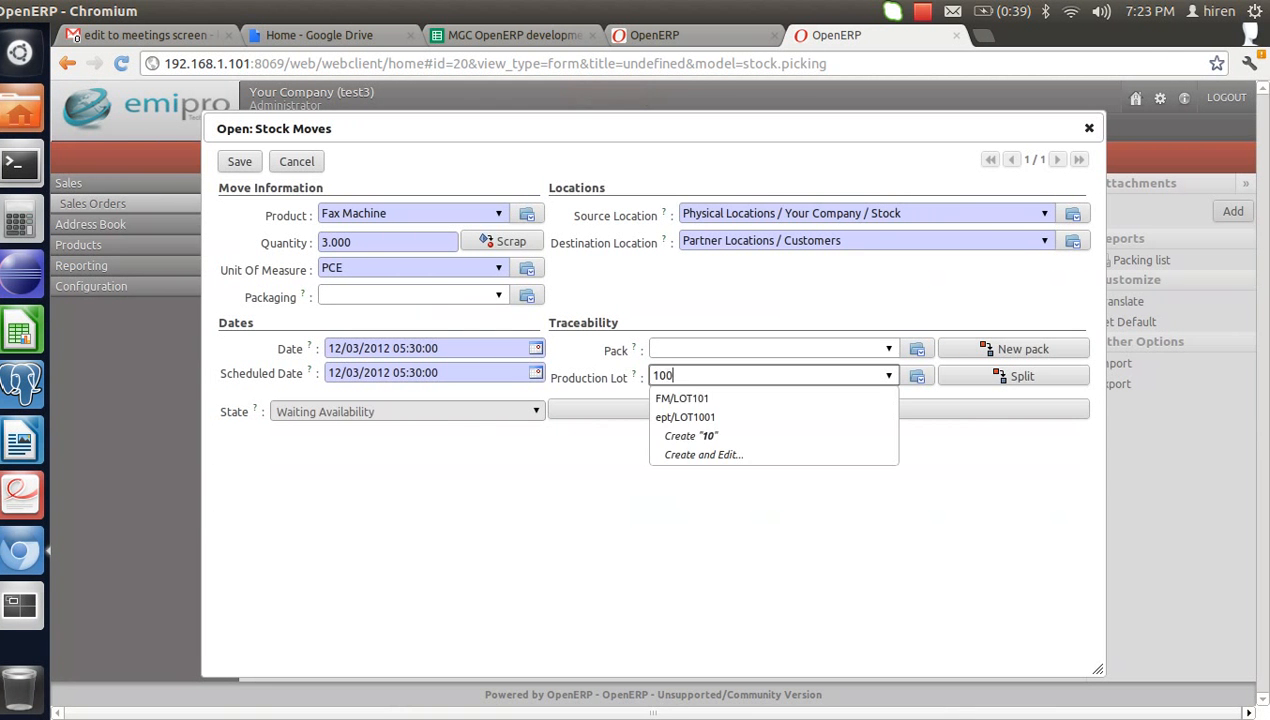
pyautogui.press('Down')
pyautogui.press('Down')
pyautogui.press('Return')
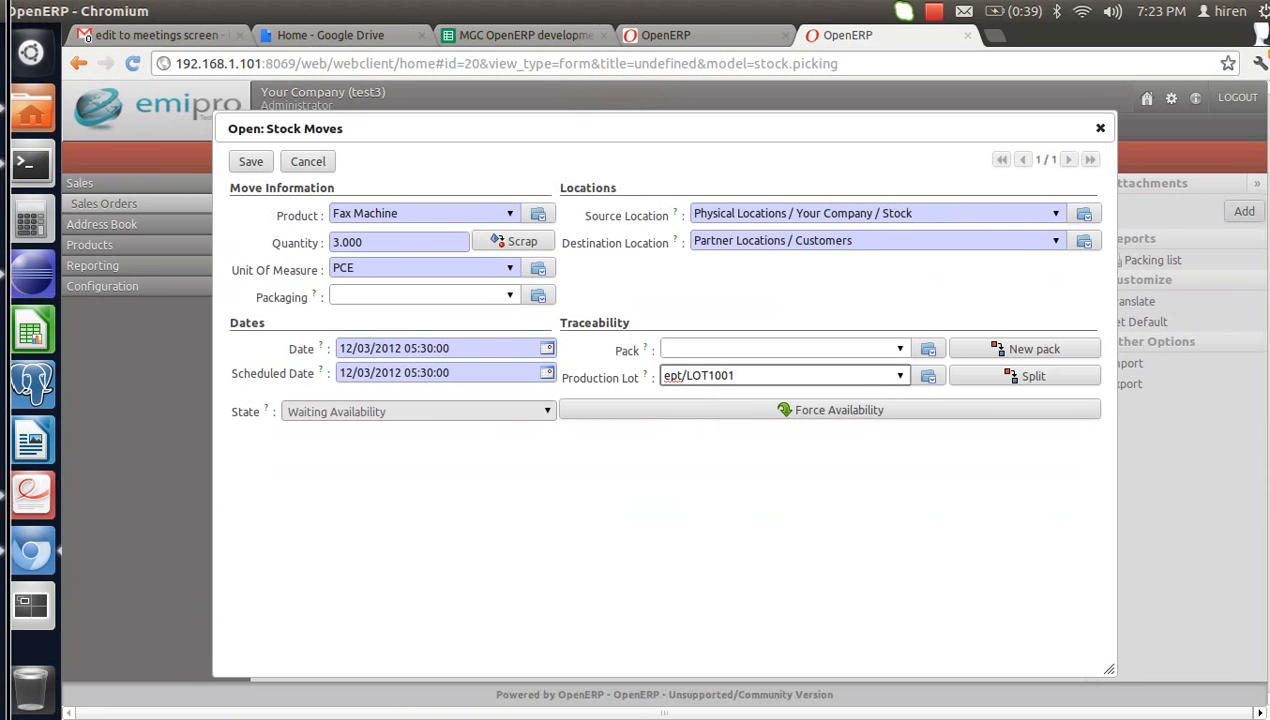
pyautogui.click(251, 161)
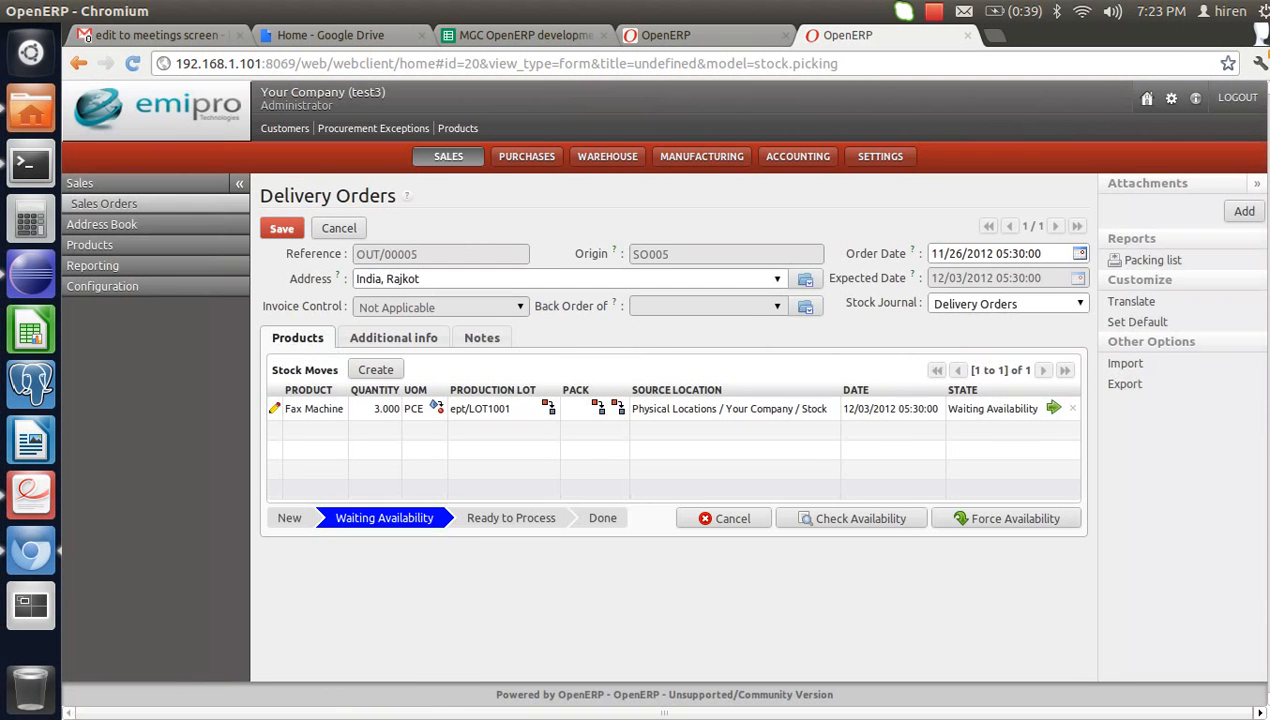
# - Check availability, process and validate delivery OUT/00005, then open Warehouse Traceability
pyautogui.click(849, 518)
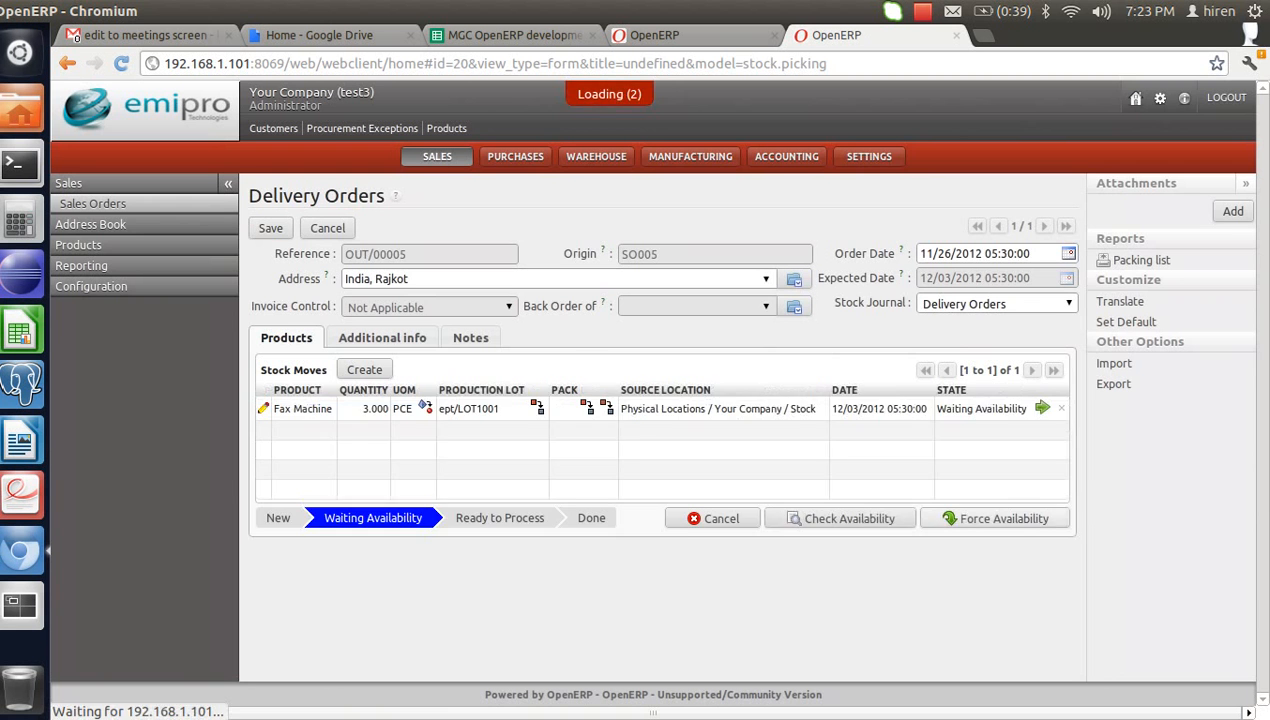
pyautogui.click(1000, 535)
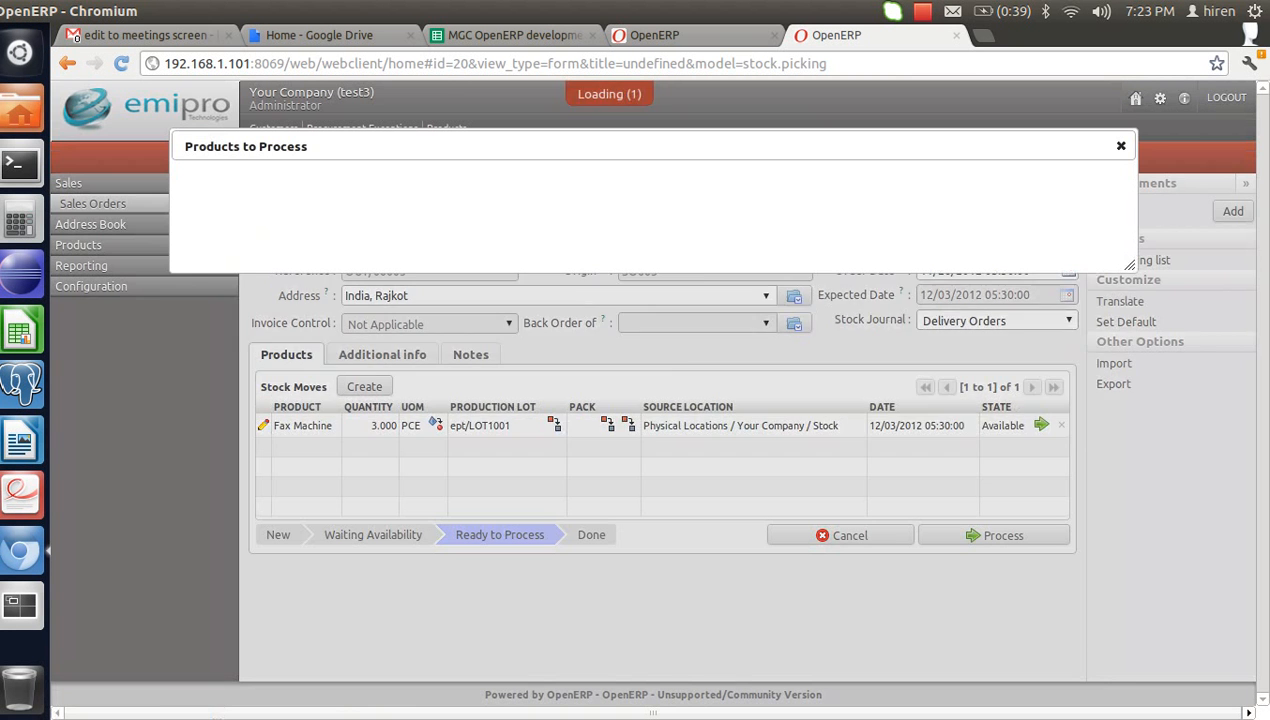
pyautogui.click(1000, 422)
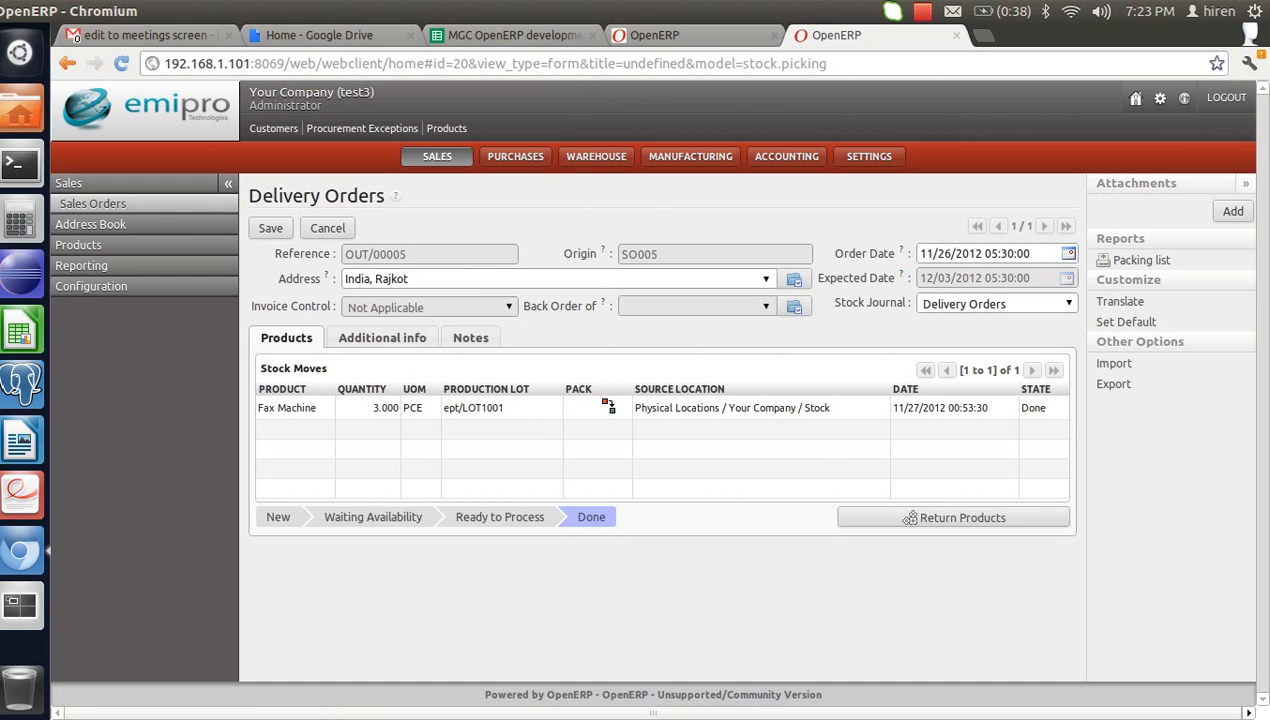
pyautogui.click(607, 157)
pyautogui.click(97, 225)
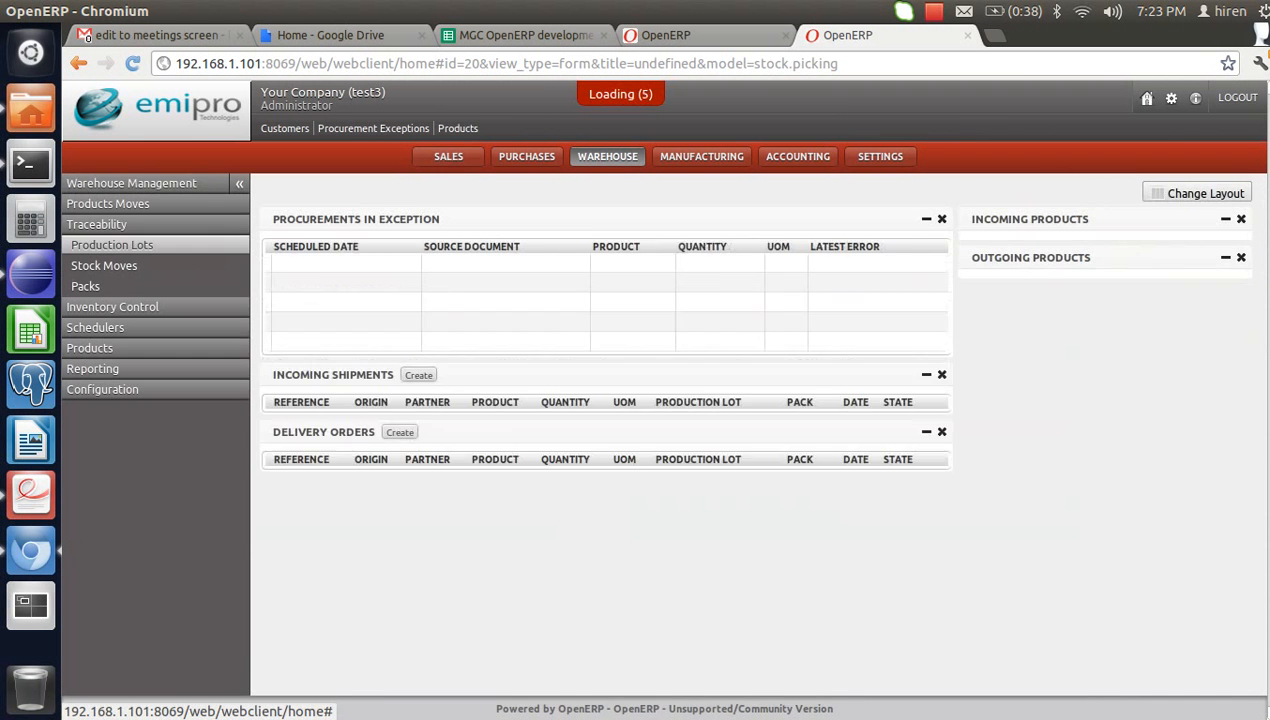
# - Check in the Production Lots list that LOT1001 holds 7 Fax Machines, then go to Manufacturing
pyautogui.click(112, 245)
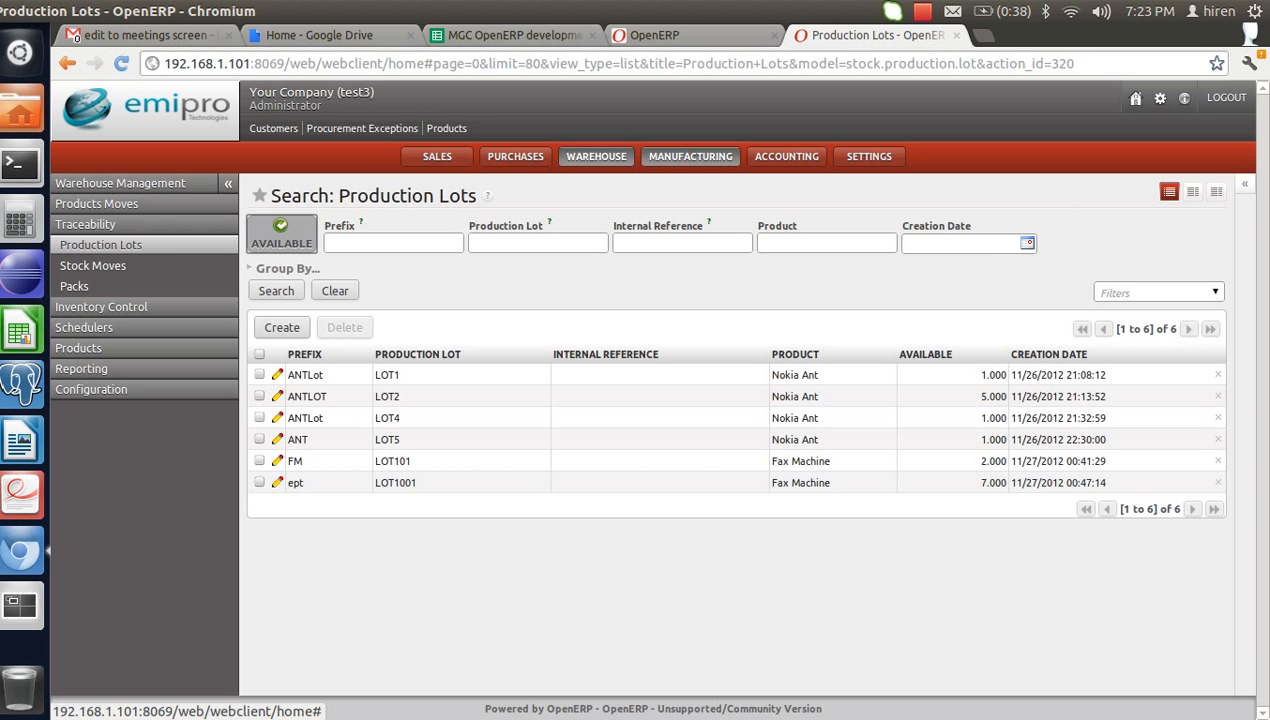
pyautogui.click(690, 156)
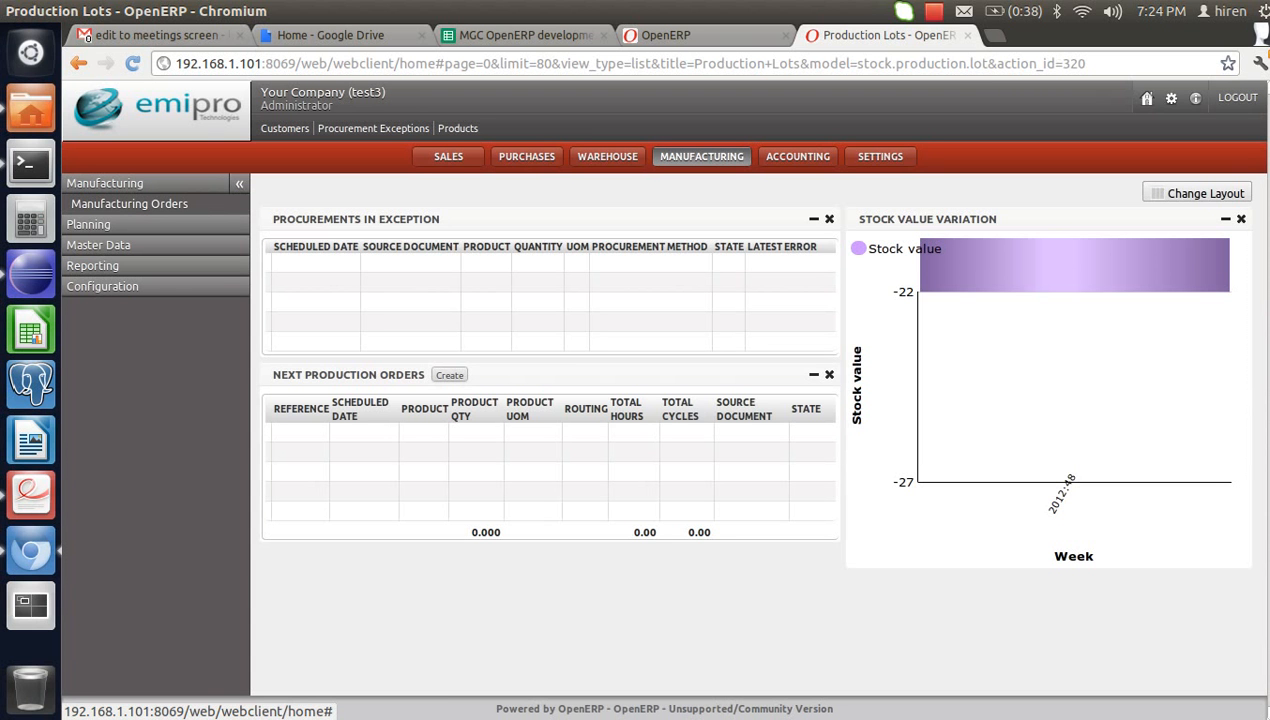
# - Search products for 'mobile' to confirm it exists, then show the Bill of Materials list
pyautogui.click(457, 128)
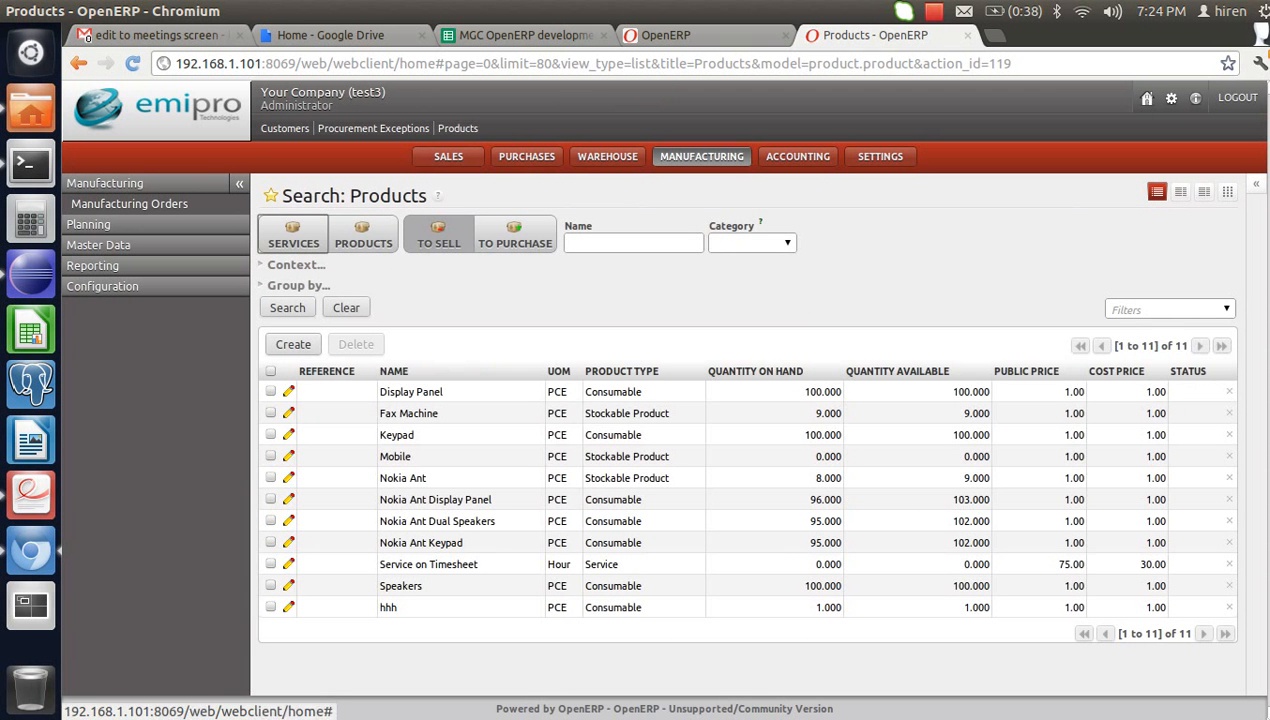
pyautogui.click(633, 243)
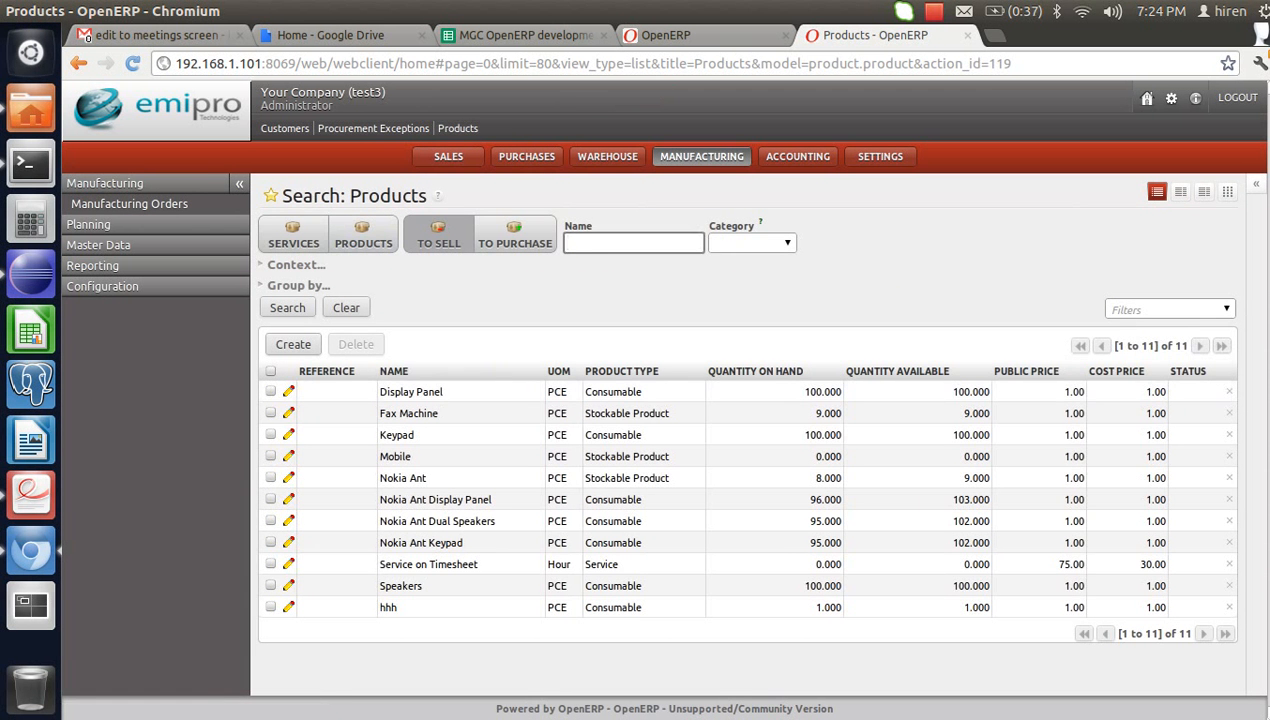
pyautogui.write('mobile')
pyautogui.press('Return')
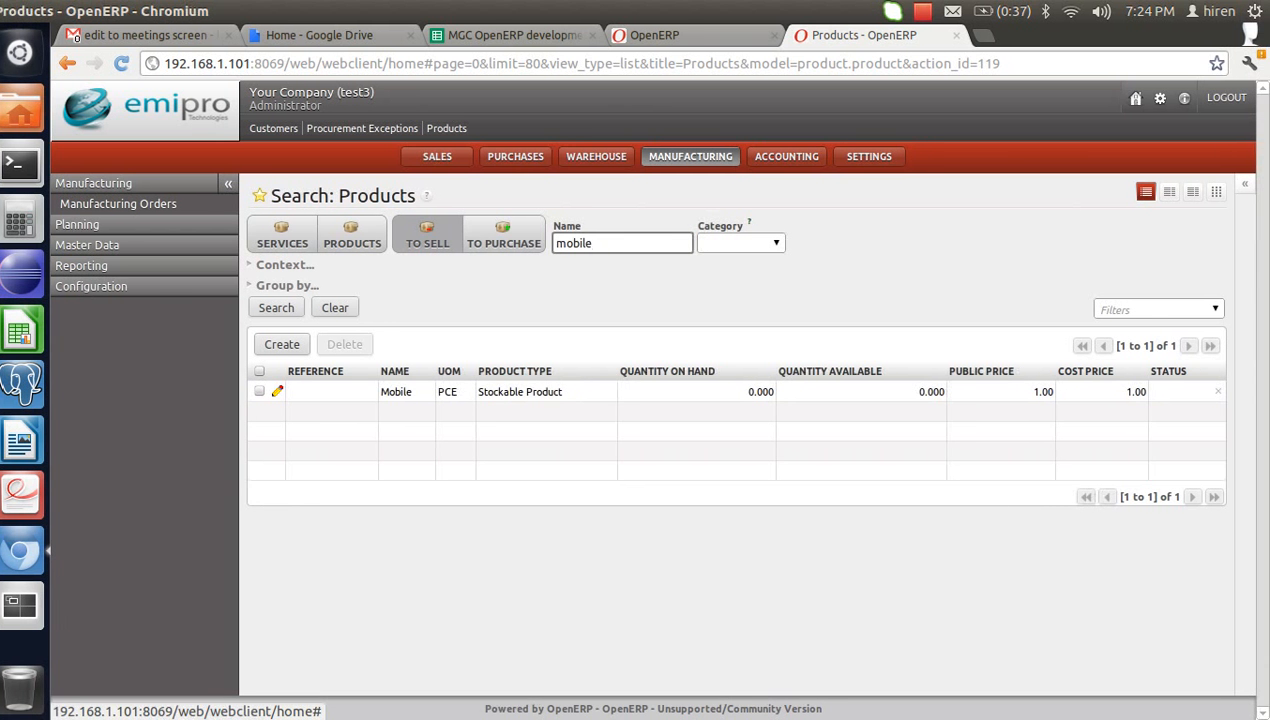
pyautogui.click(99, 245)
pyautogui.click(111, 245)
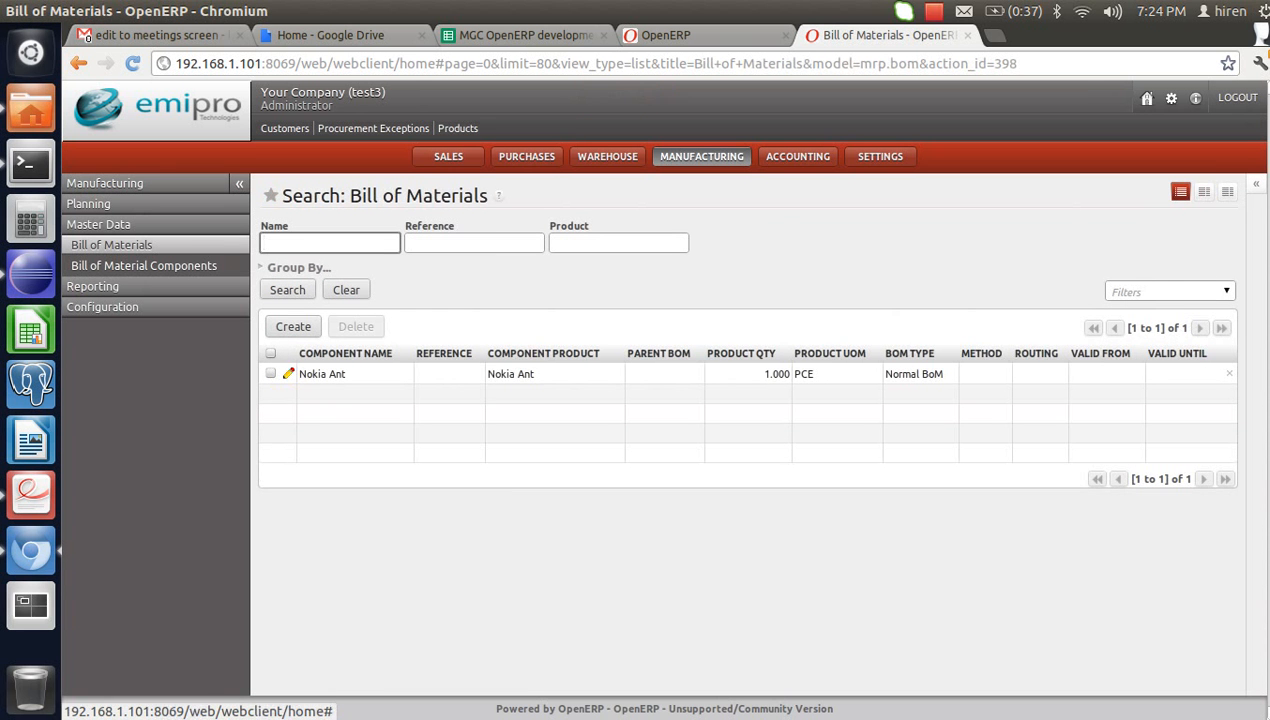
# - Create a bill of materials for Mobile with components Keypad, Speakers and Display Panel
pyautogui.click(293, 326)
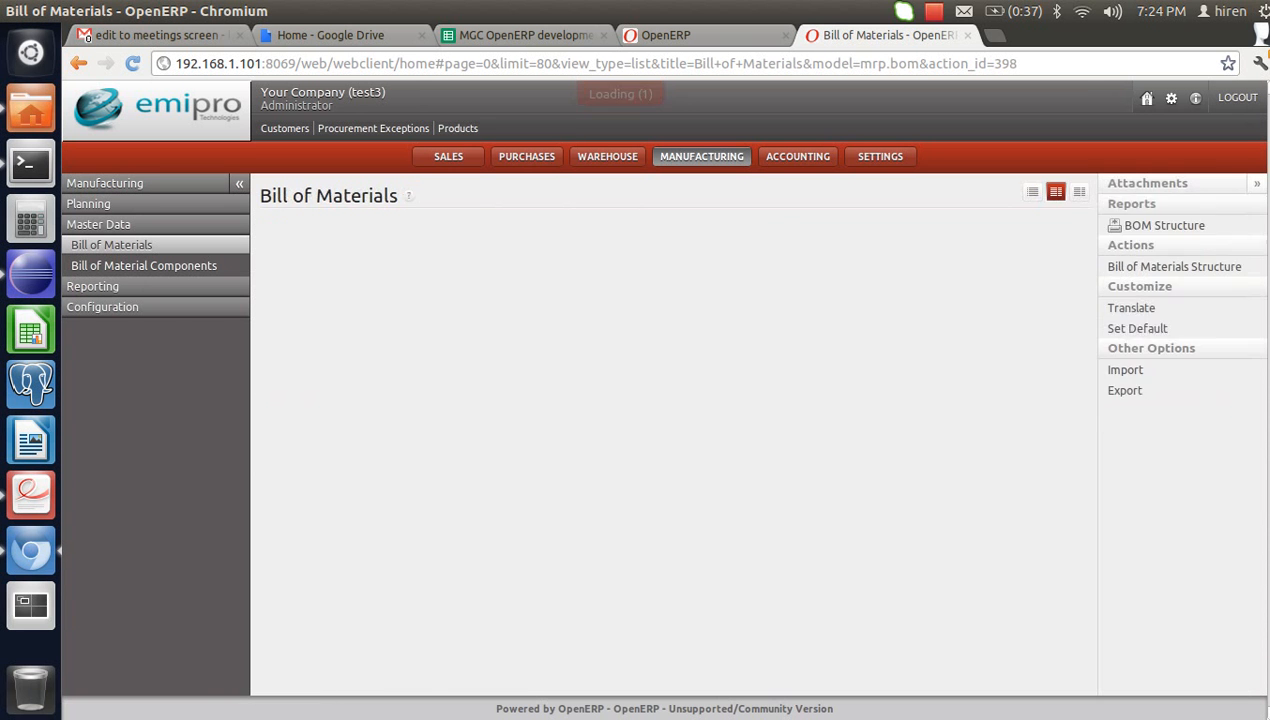
pyautogui.write('mob')
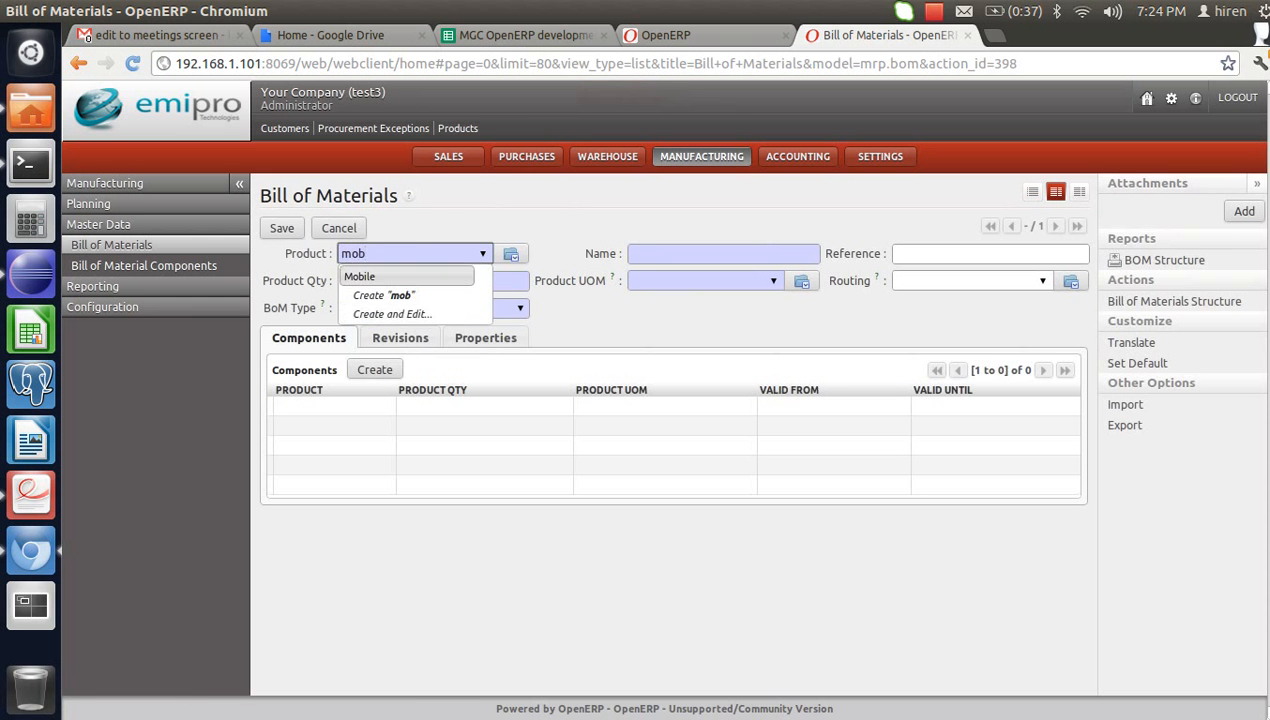
pyautogui.click(360, 276)
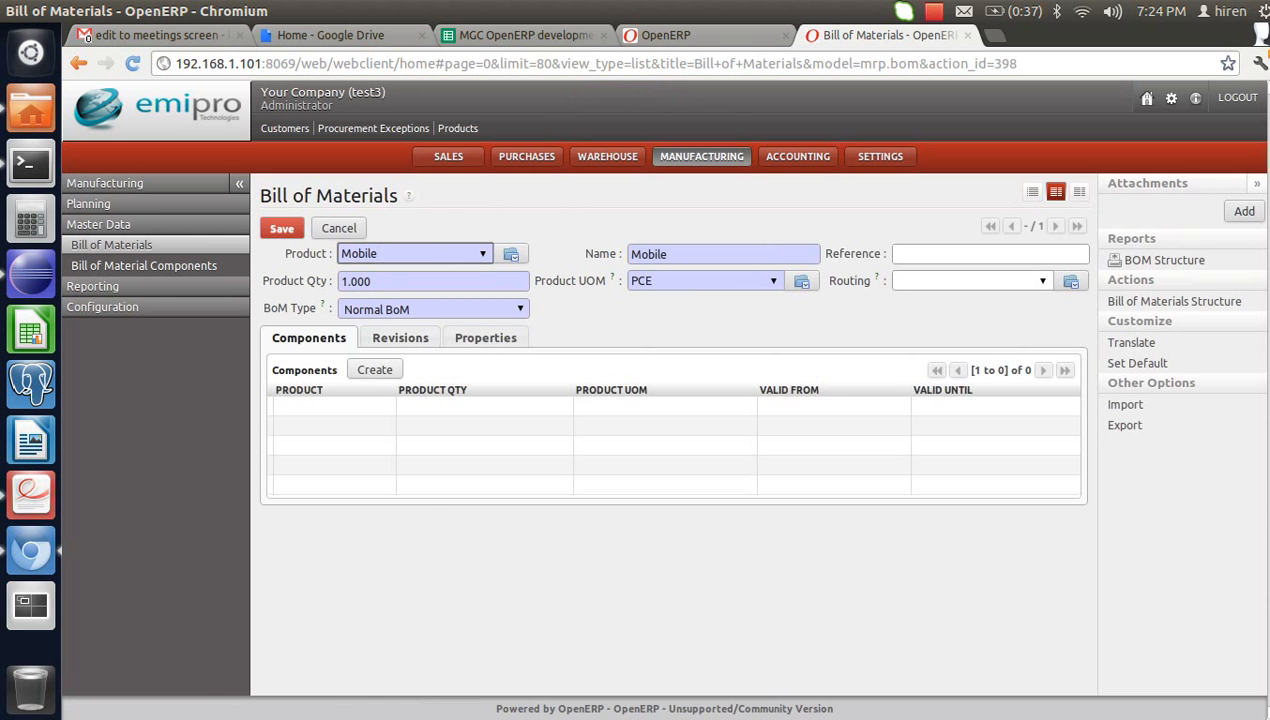
pyautogui.click(375, 369)
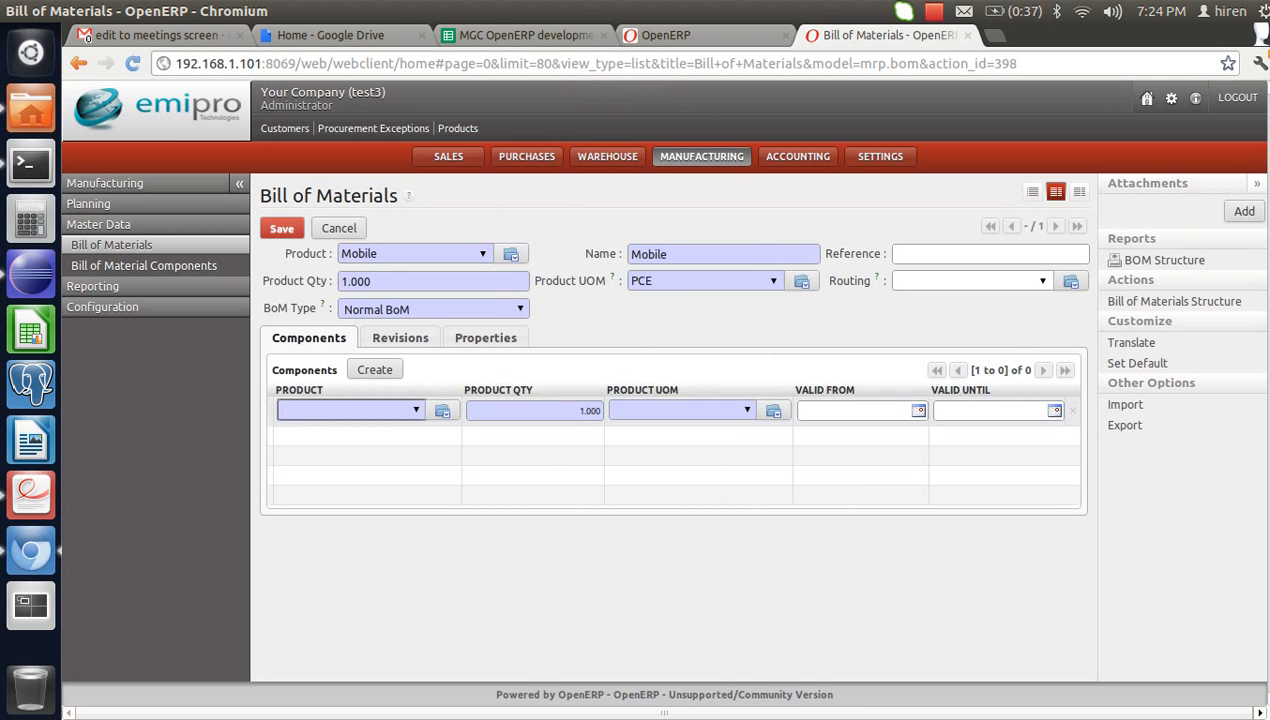
pyautogui.write('key')
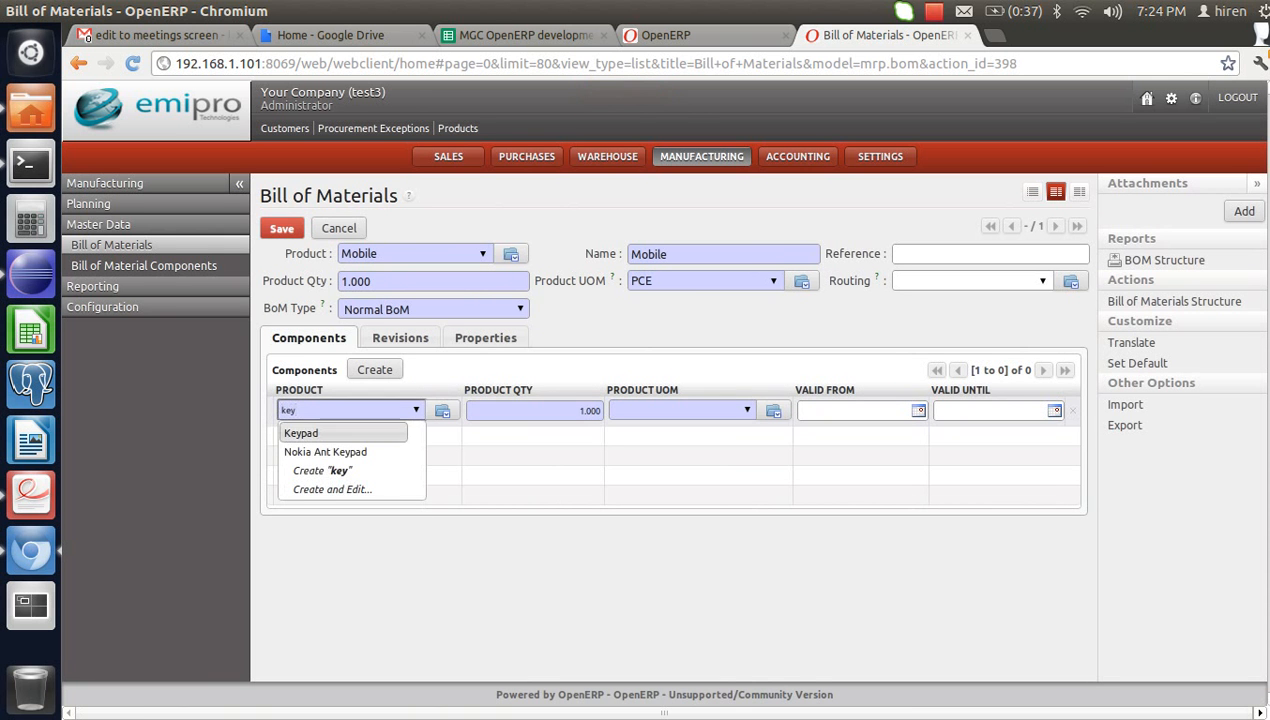
pyautogui.press('Return')
pyautogui.press('Return')
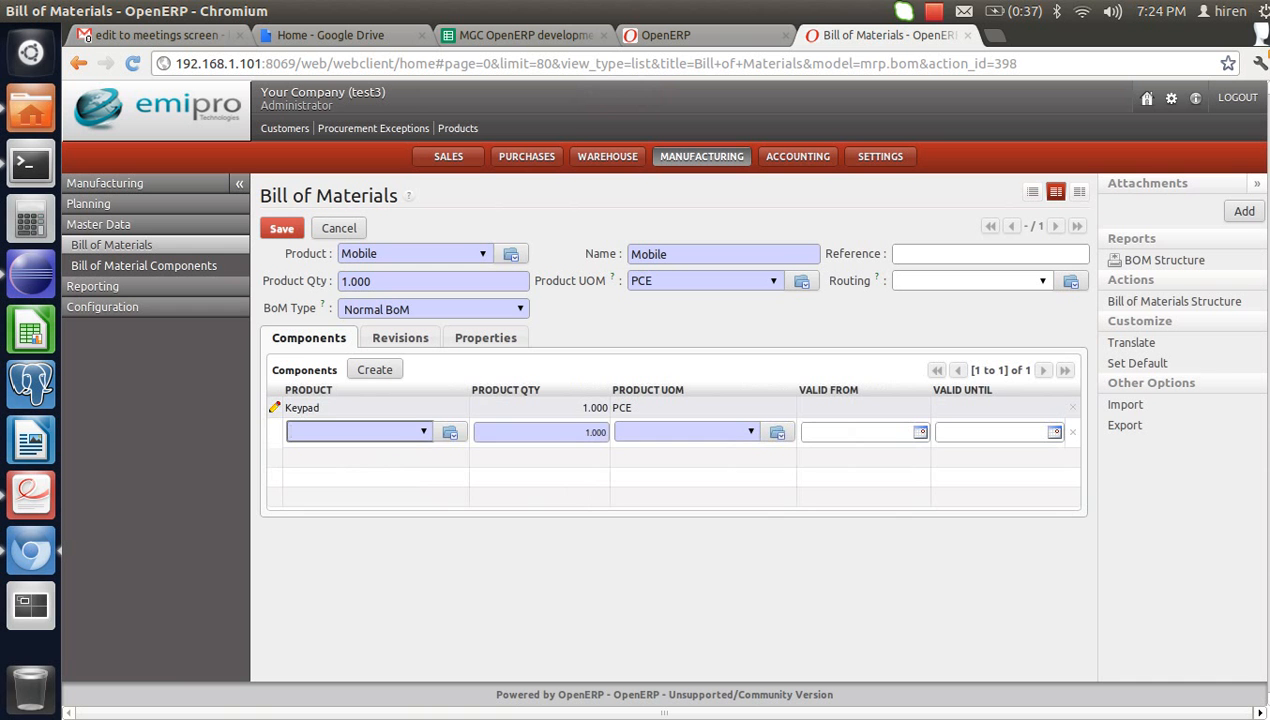
pyautogui.write('spe')
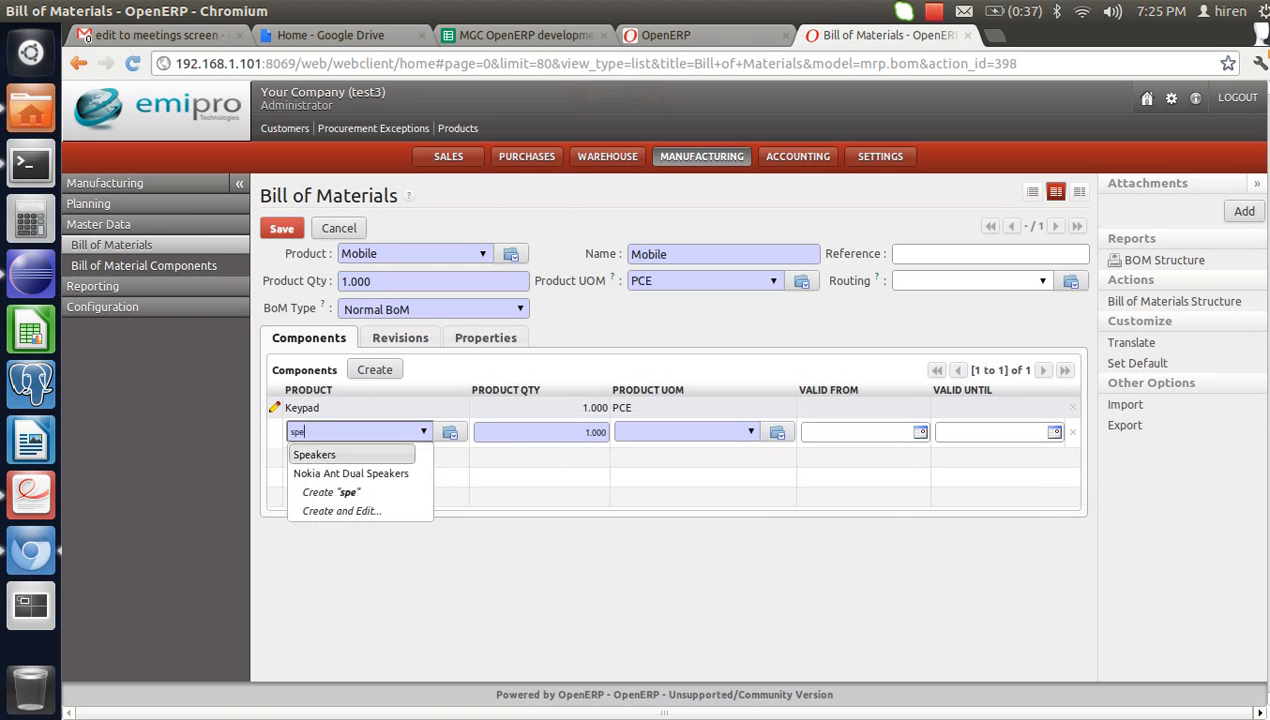
pyautogui.press('Return')
pyautogui.press('Return')
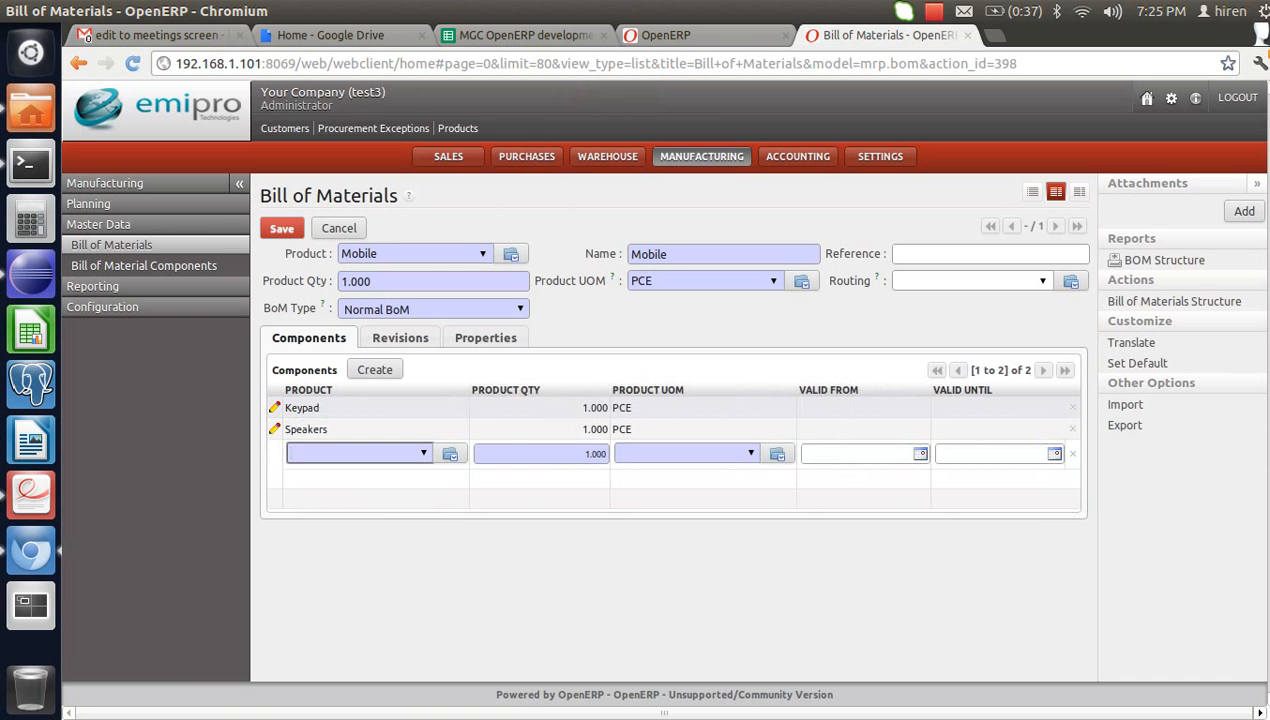
pyautogui.write('disp')
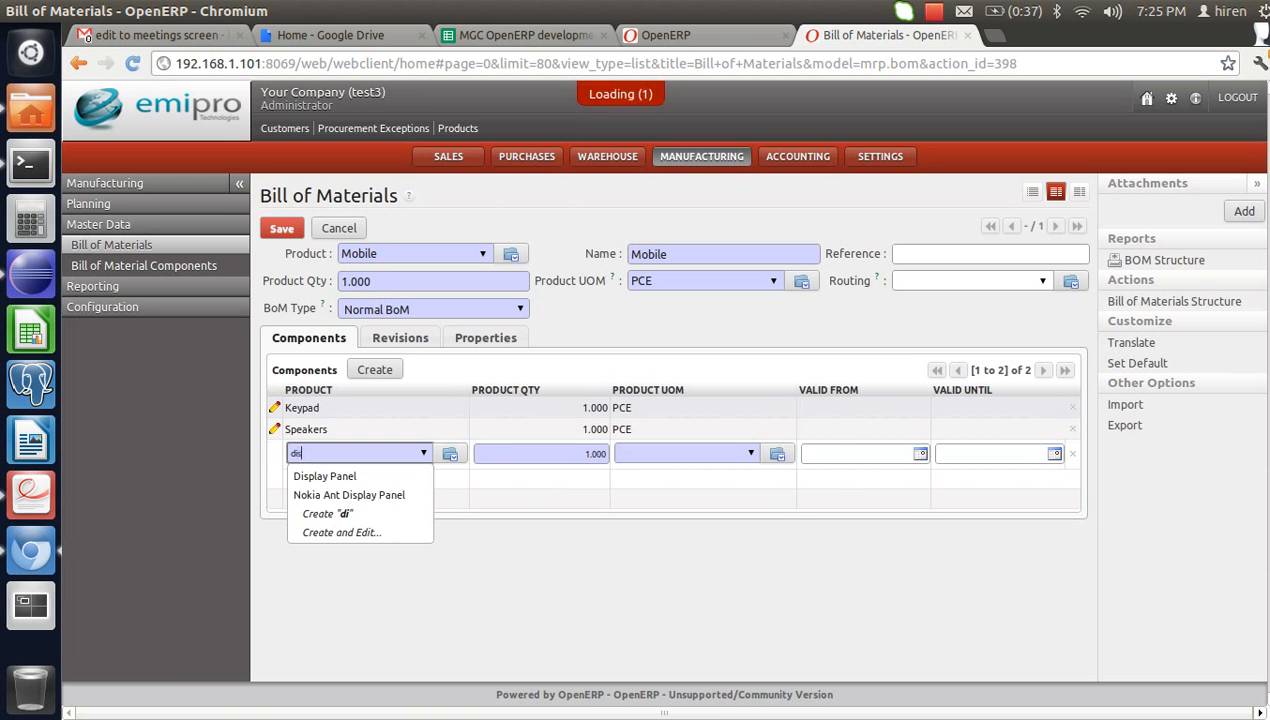
pyautogui.press('Return')
pyautogui.press('Return')
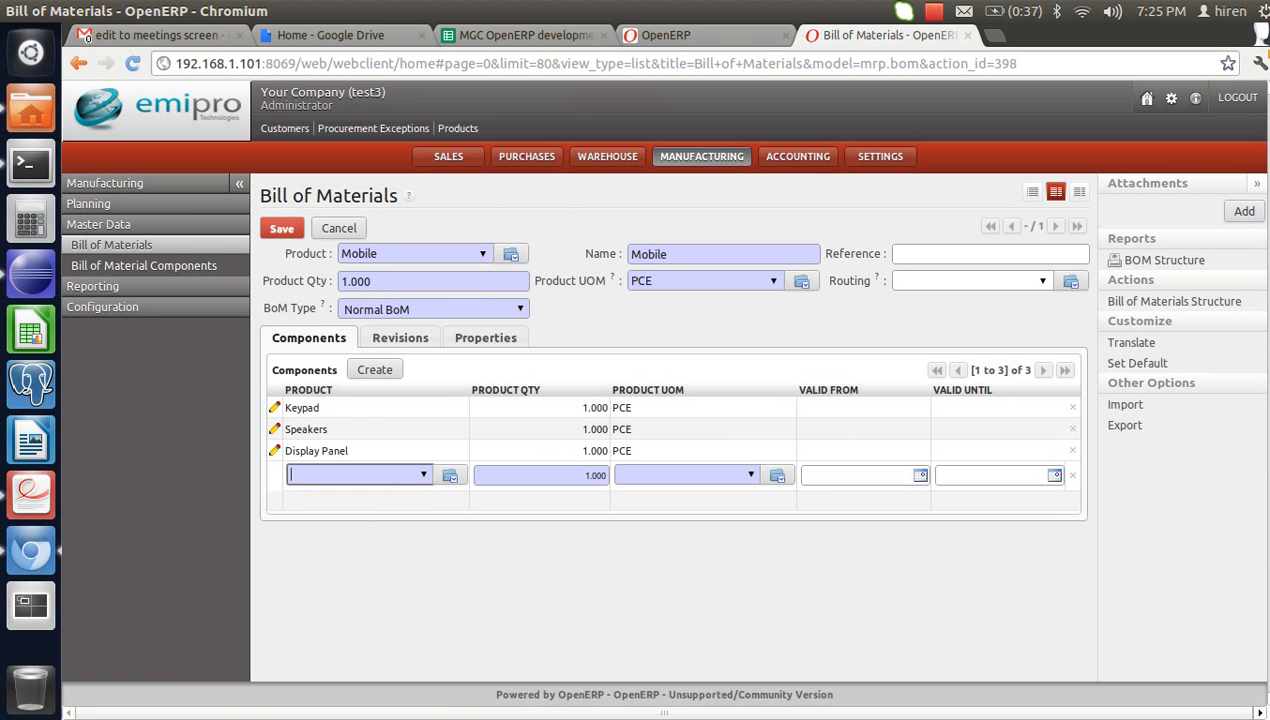
# - Save the Mobile bill of materials and show the Manufacturing Orders list
pyautogui.click(282, 229)
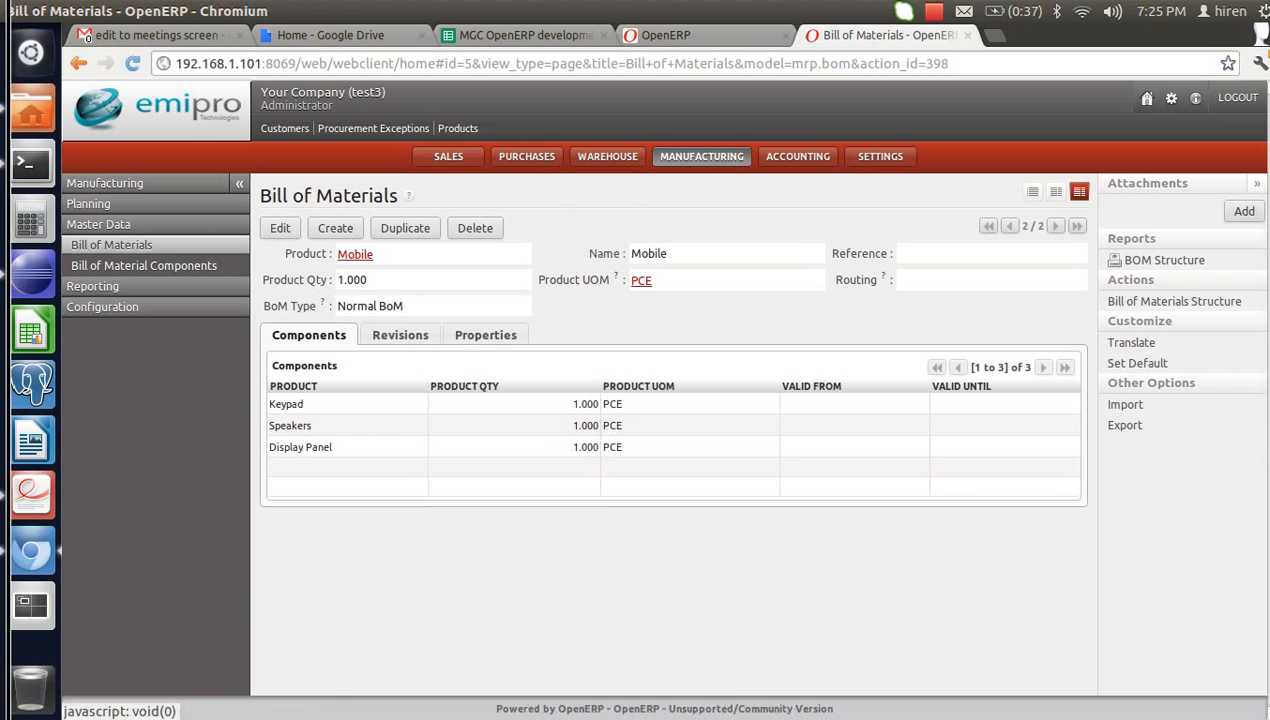
pyautogui.click(105, 184)
pyautogui.click(129, 203)
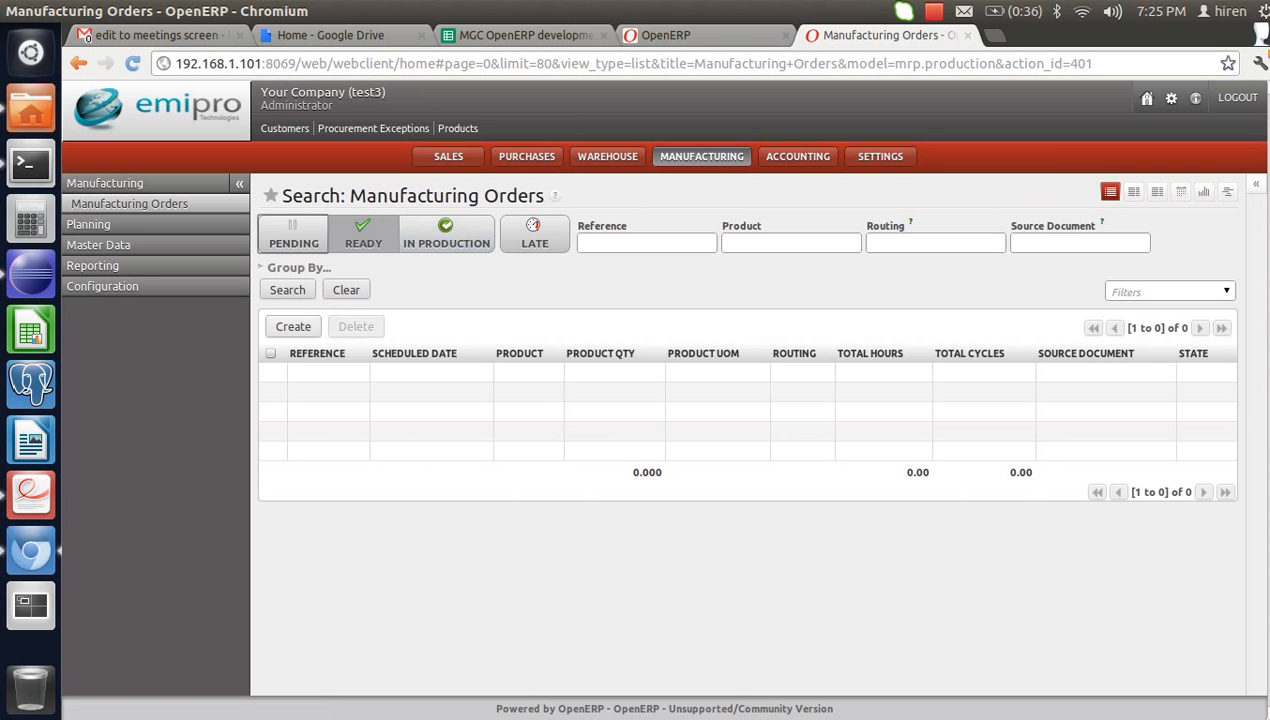
# - Create and save a manufacturing order for Mobile with Stock as the raw materials location
pyautogui.click(293, 329)
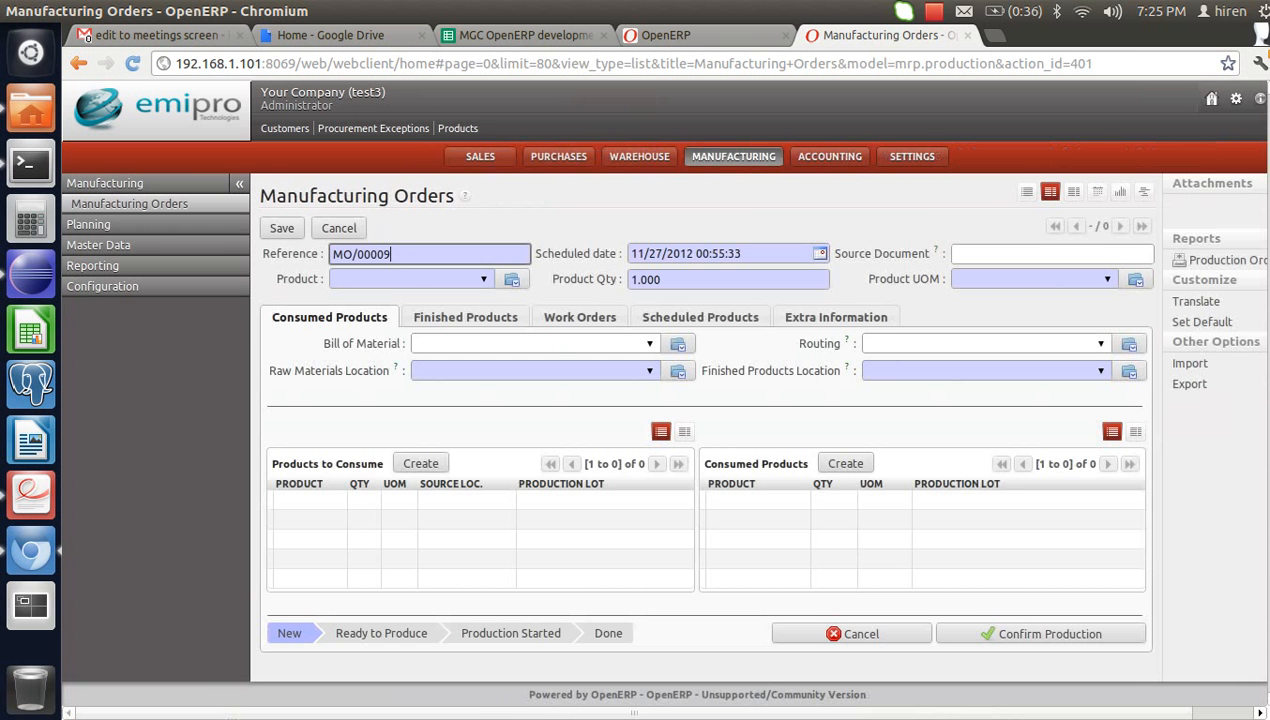
pyautogui.write('mo')
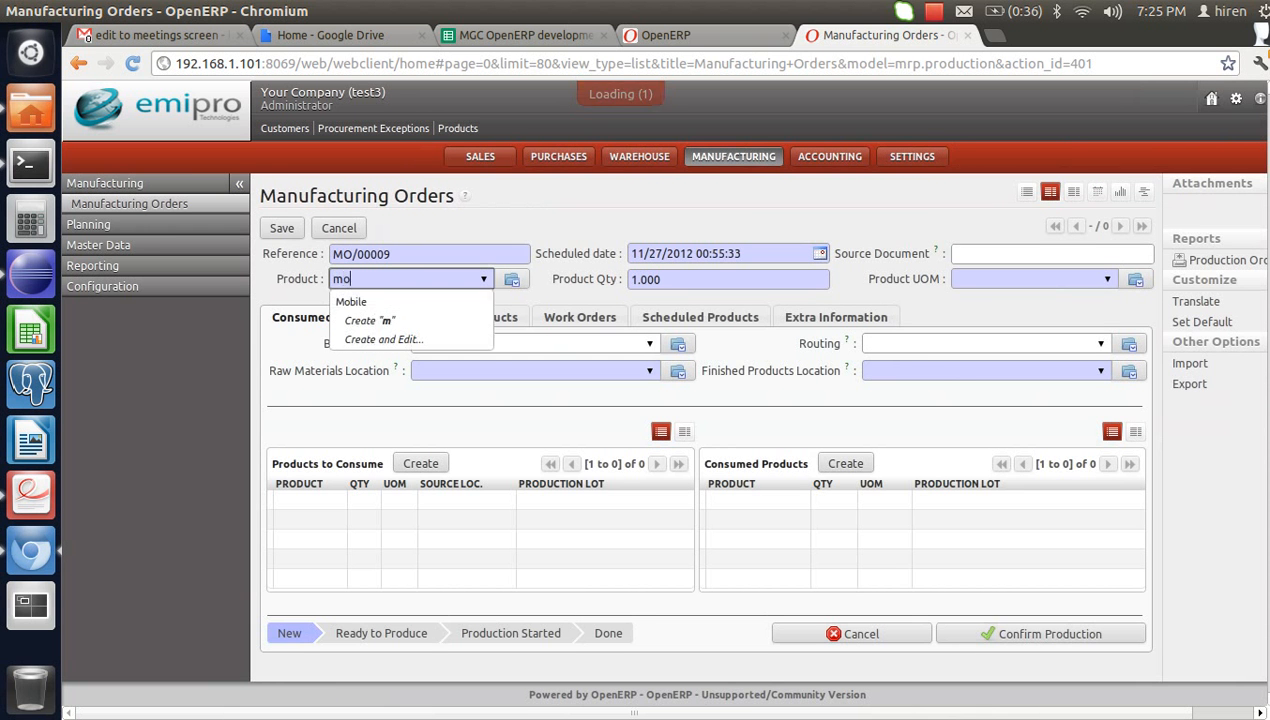
pyautogui.press('Down')
pyautogui.press('Return')
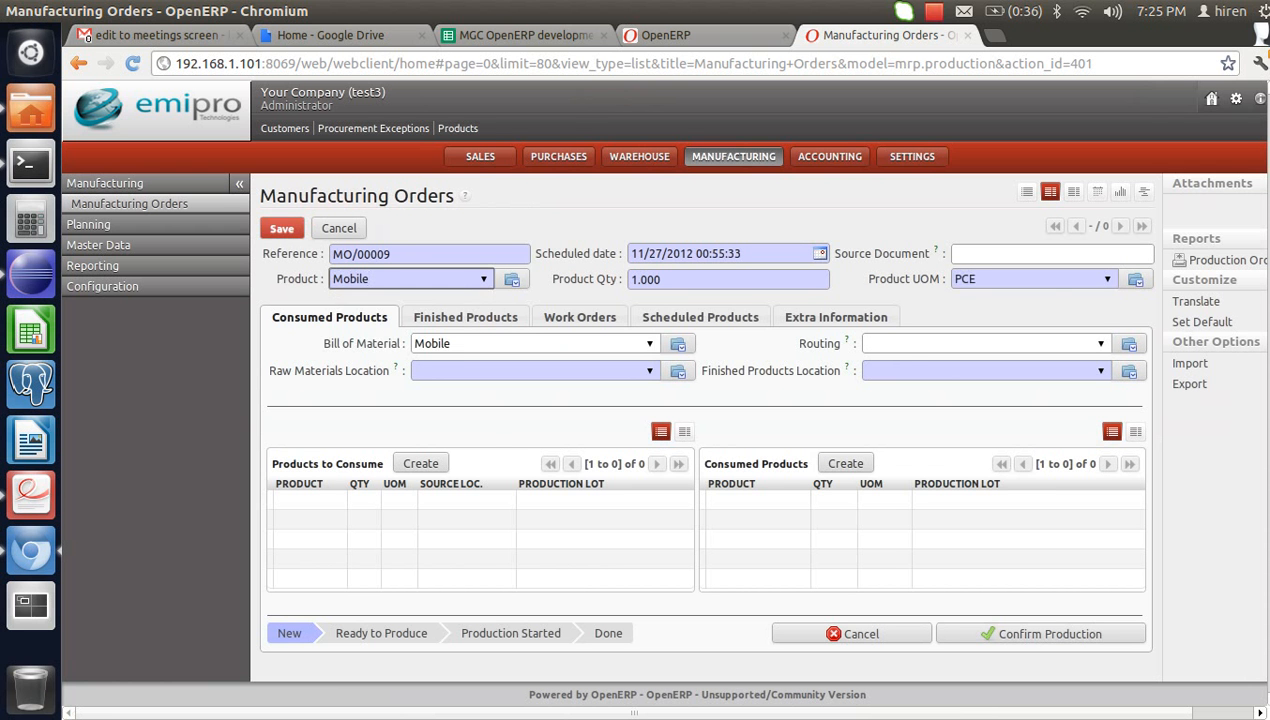
pyautogui.click(500, 371)
pyautogui.write('st')
pyautogui.press('Down')
pyautogui.press('Return')
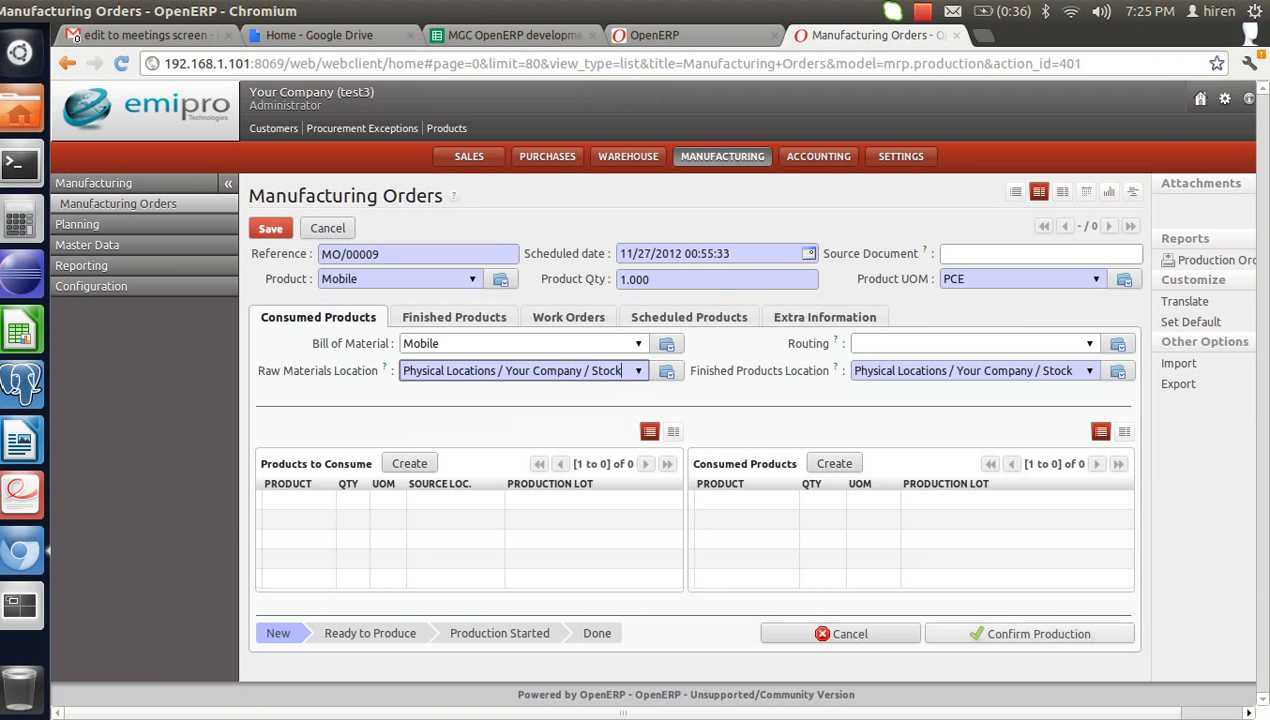
pyautogui.hotkey('alt', 's')
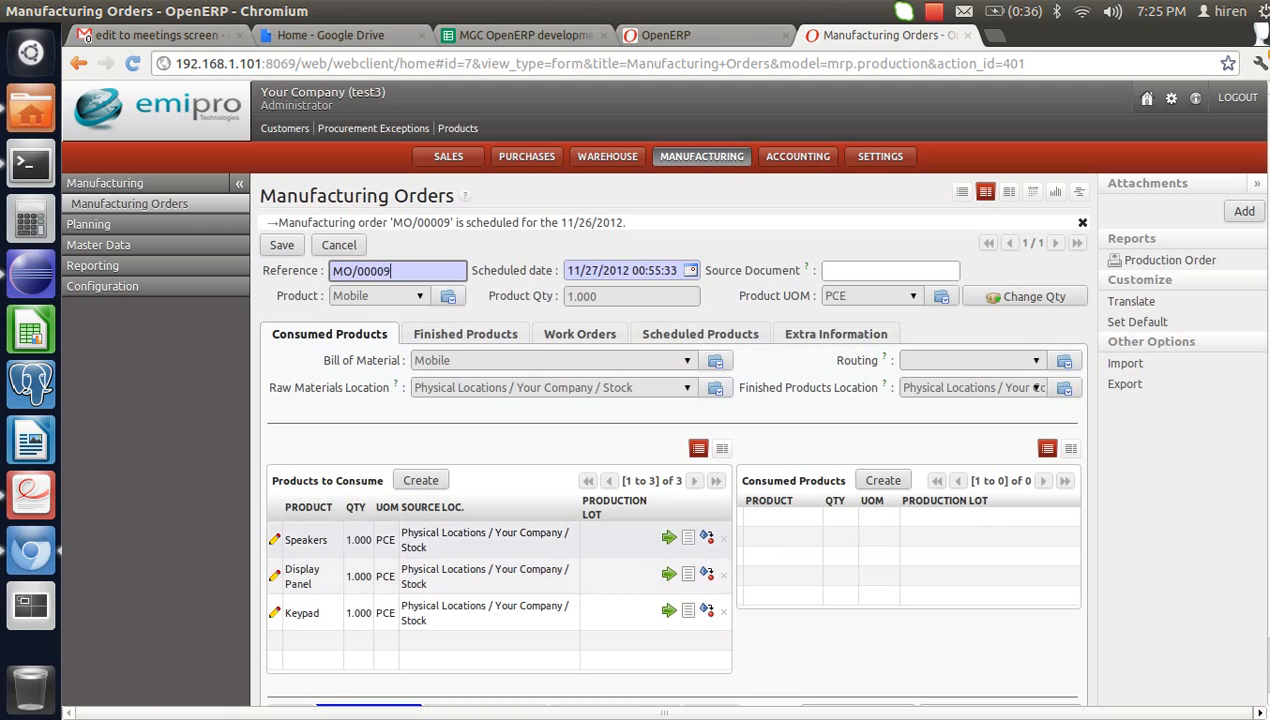
# - Consume the Speakers and Display Panel components on MO/00009
pyautogui.scroll(-2, 500, 534)
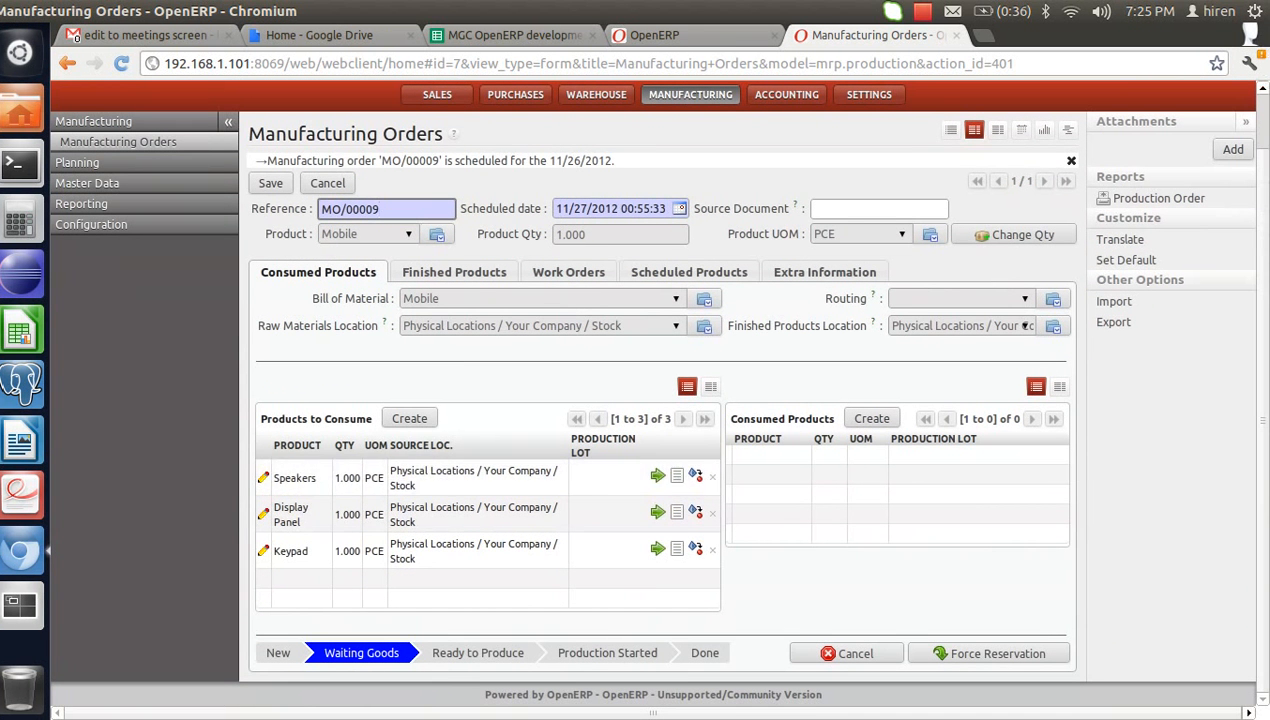
pyautogui.click(657, 476)
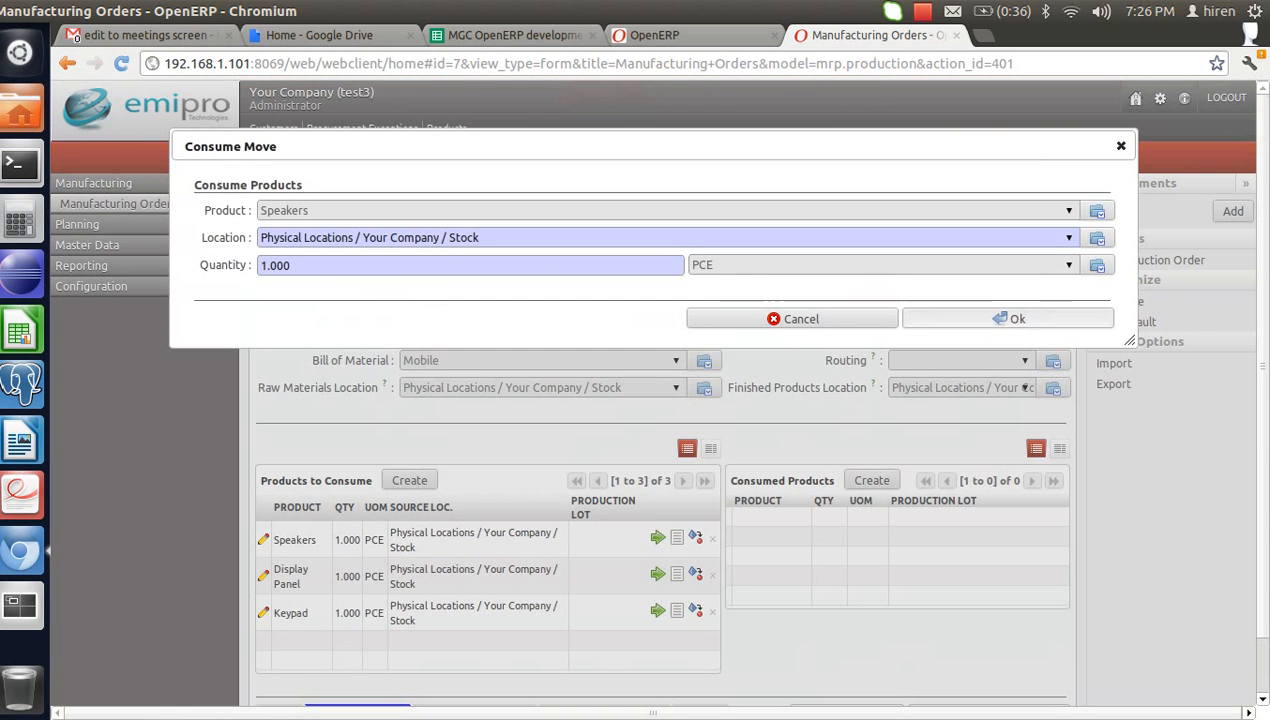
pyautogui.click(1010, 318)
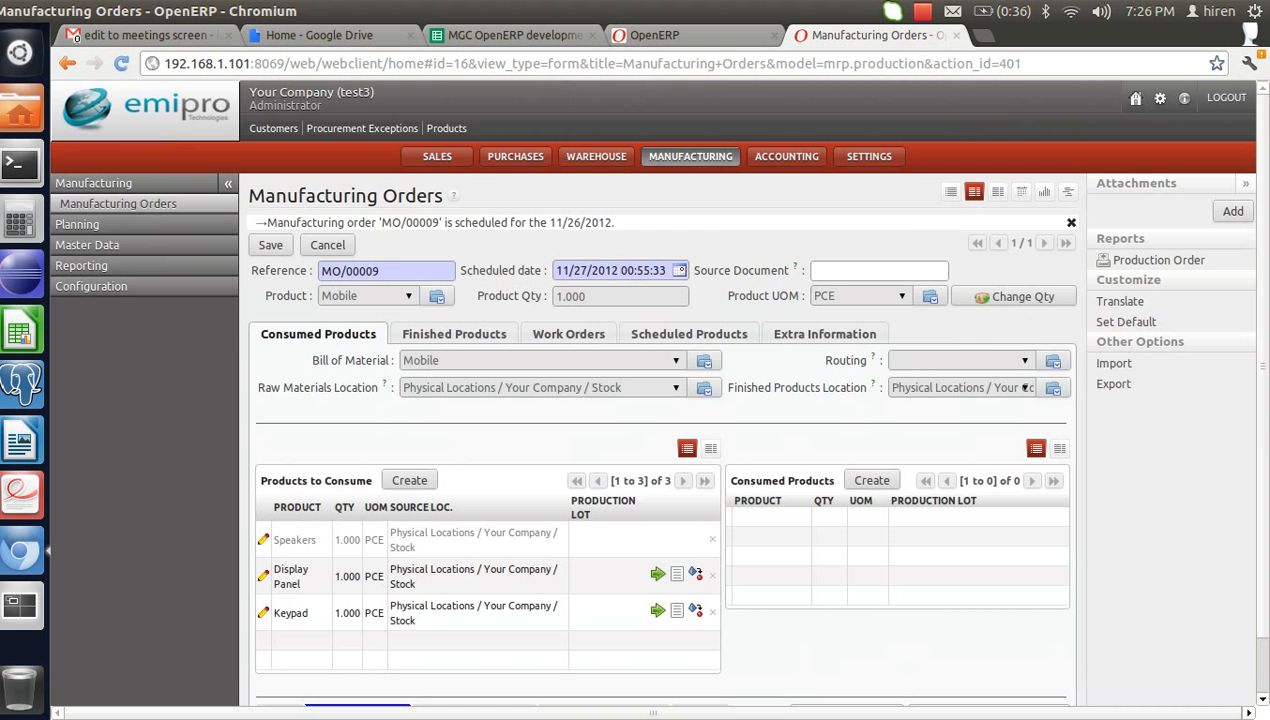
pyautogui.click(657, 573)
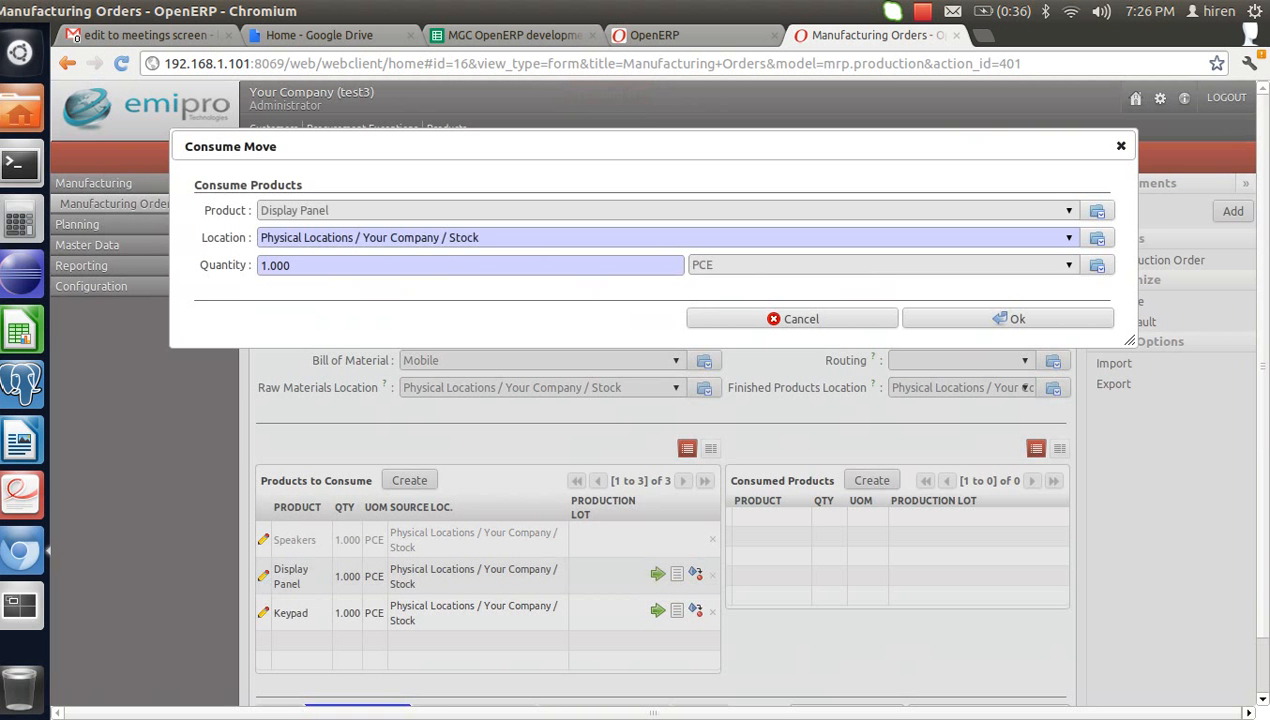
pyautogui.click(1007, 318)
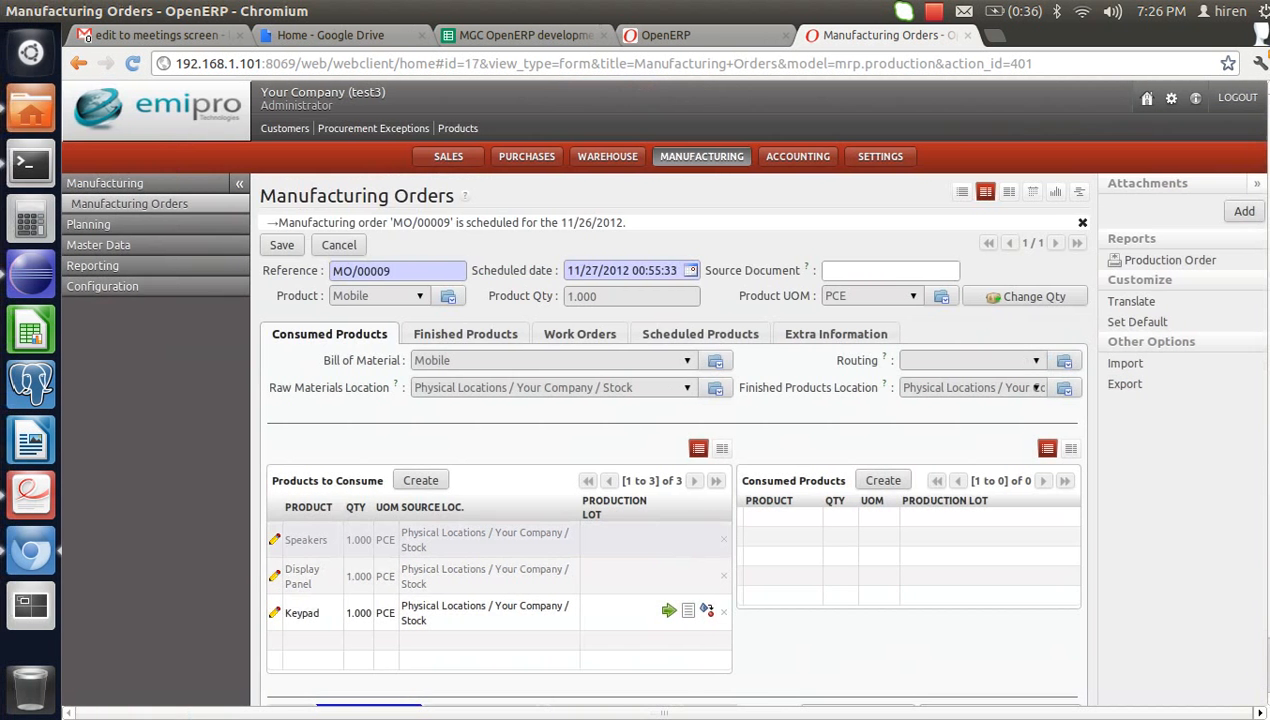
# - Consume the Keypad component, then return to the manufacturing orders list
pyautogui.scroll(-2, 665, 568)
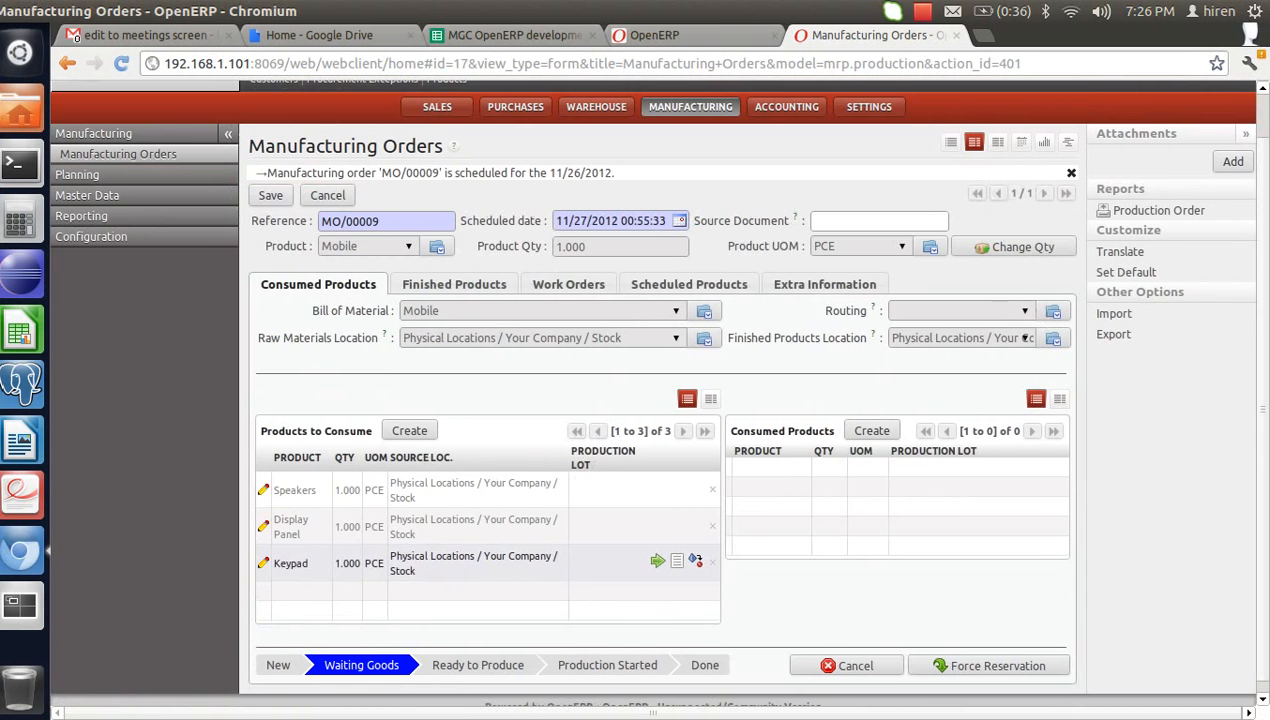
pyautogui.click(666, 559)
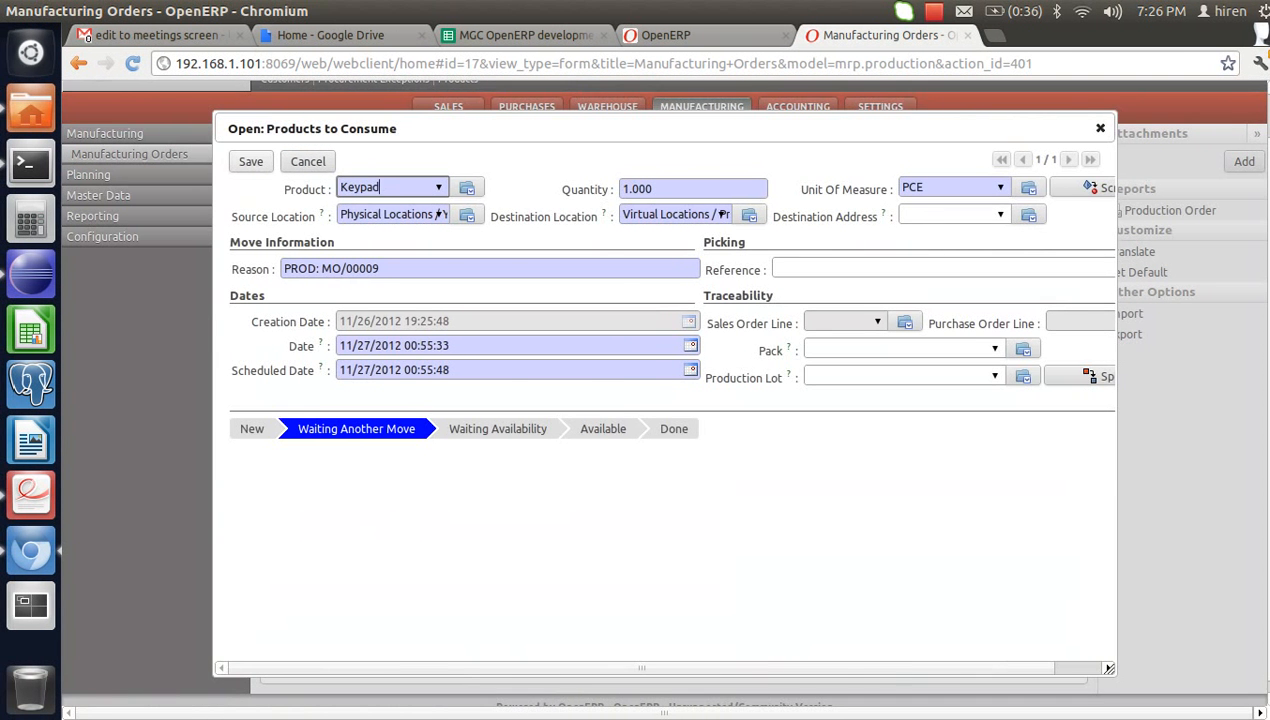
pyautogui.click(308, 161)
pyautogui.click(668, 561)
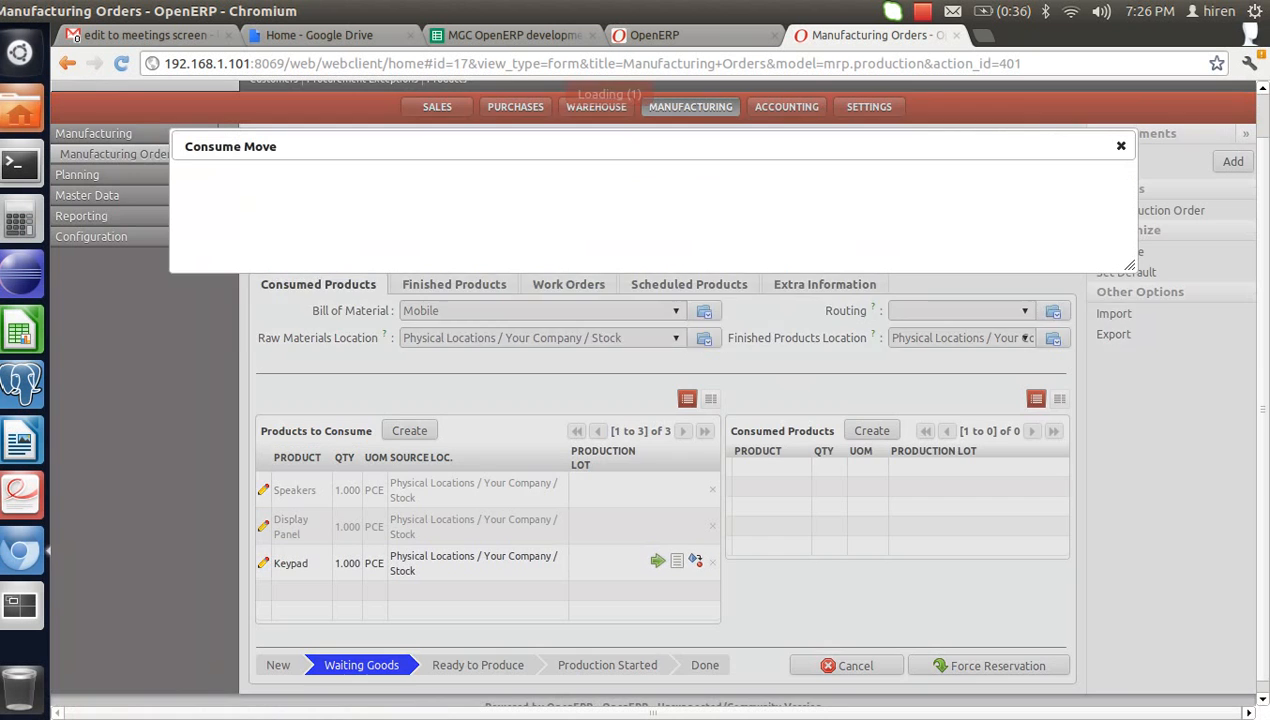
pyautogui.click(1030, 318)
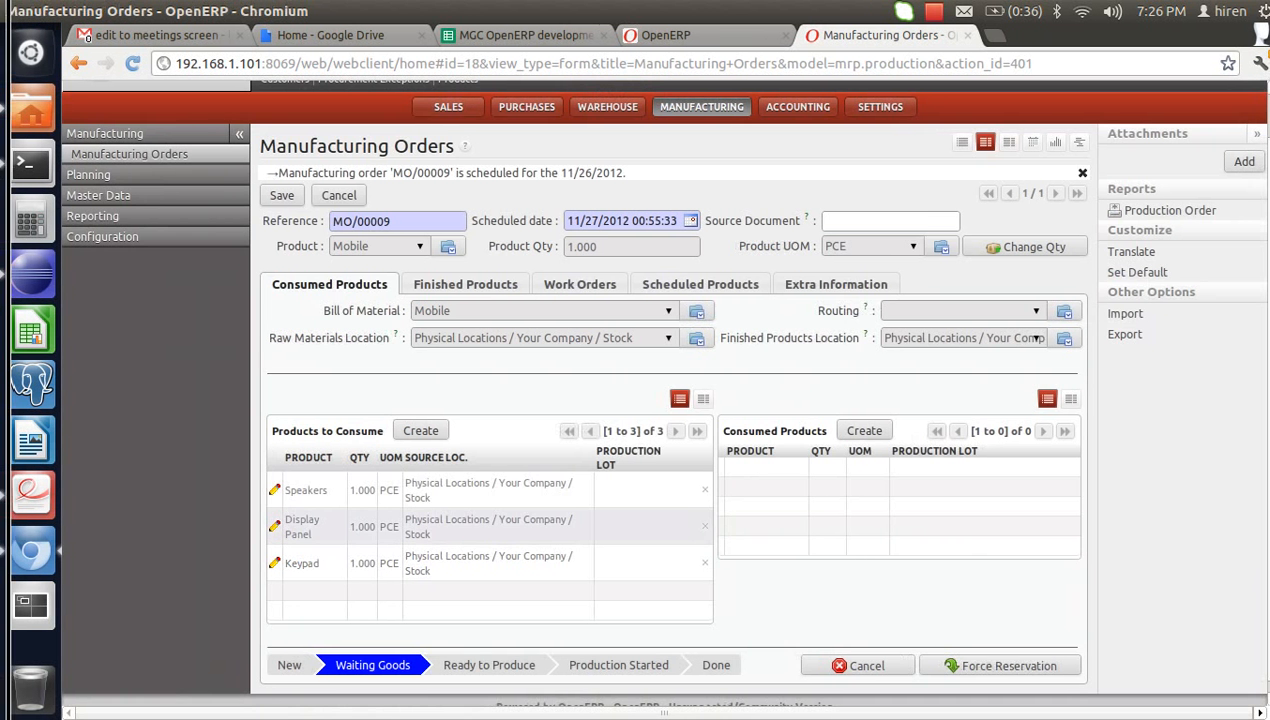
pyautogui.scroll(1, 640, 500)
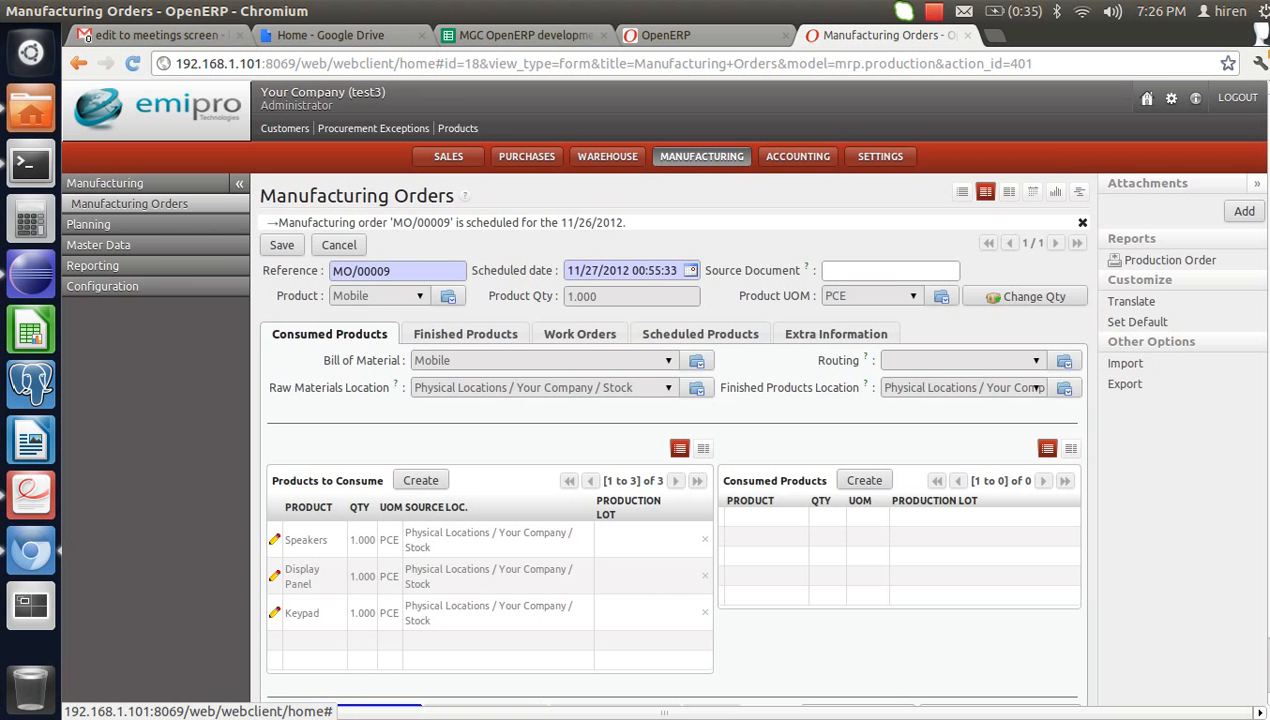
pyautogui.click(129, 204)
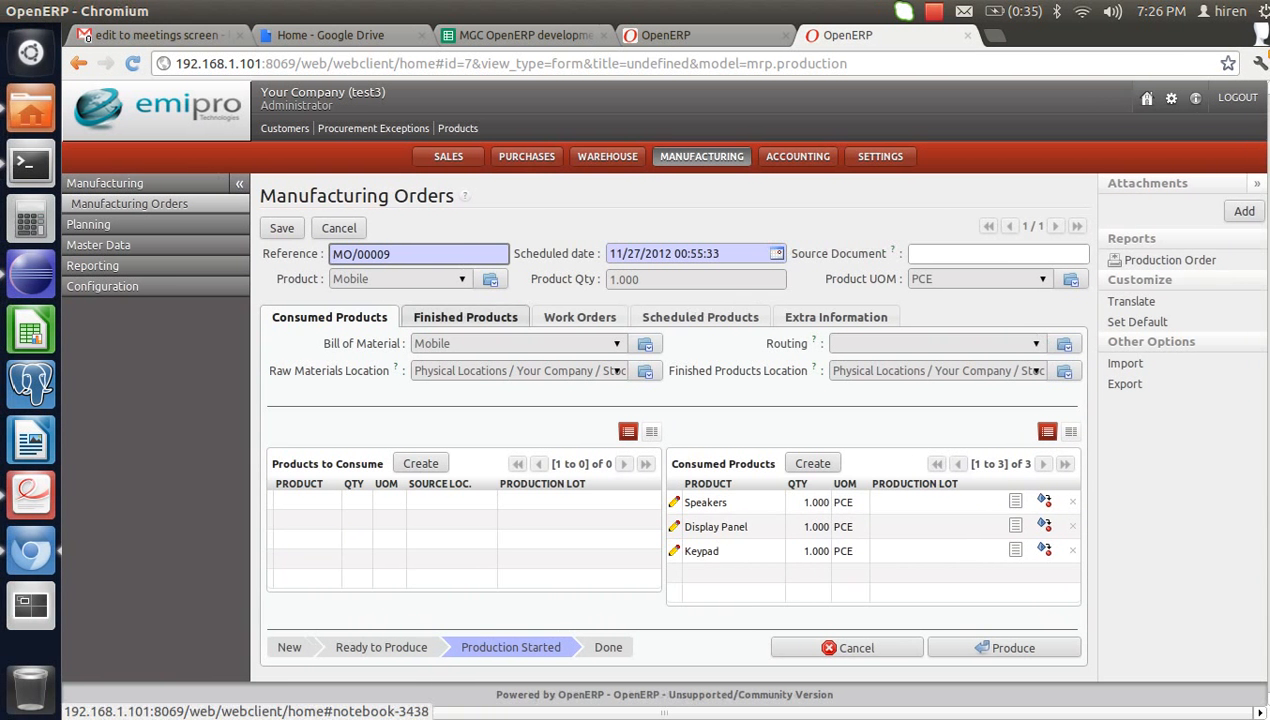
# - On the Mobile finished-product line, start creating a new production lot
pyautogui.click(465, 317)
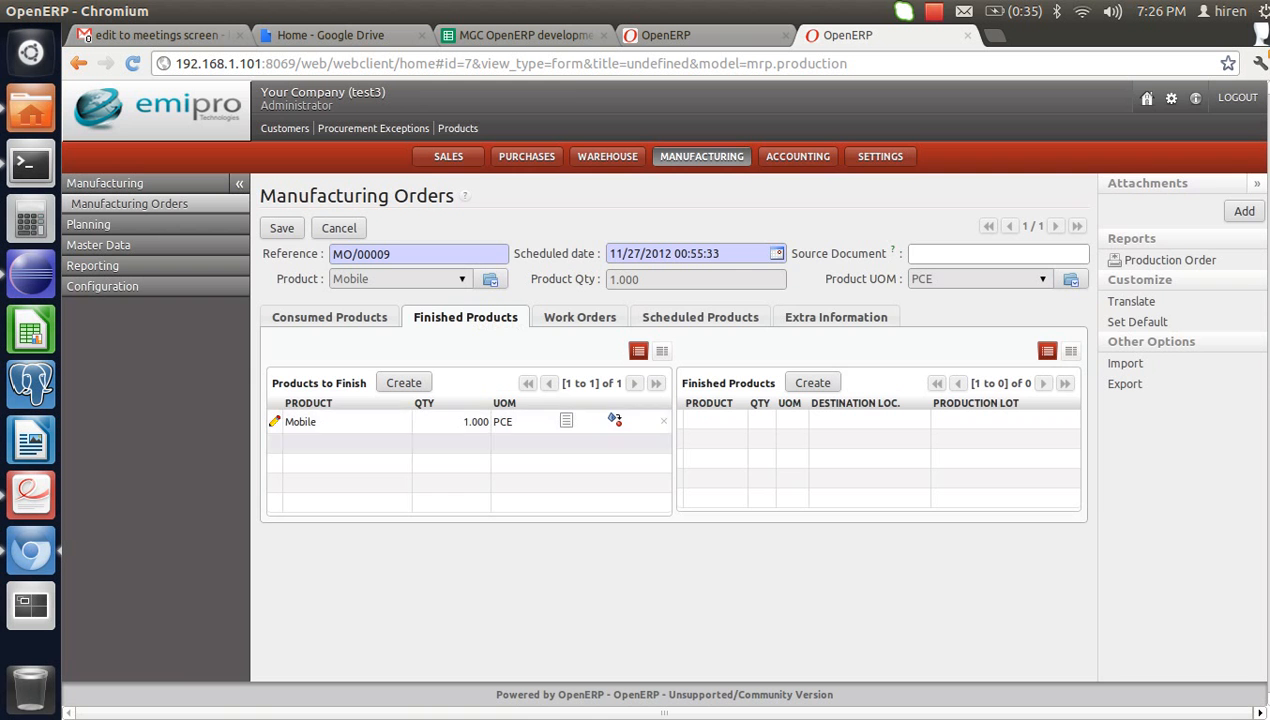
pyautogui.click(614, 420)
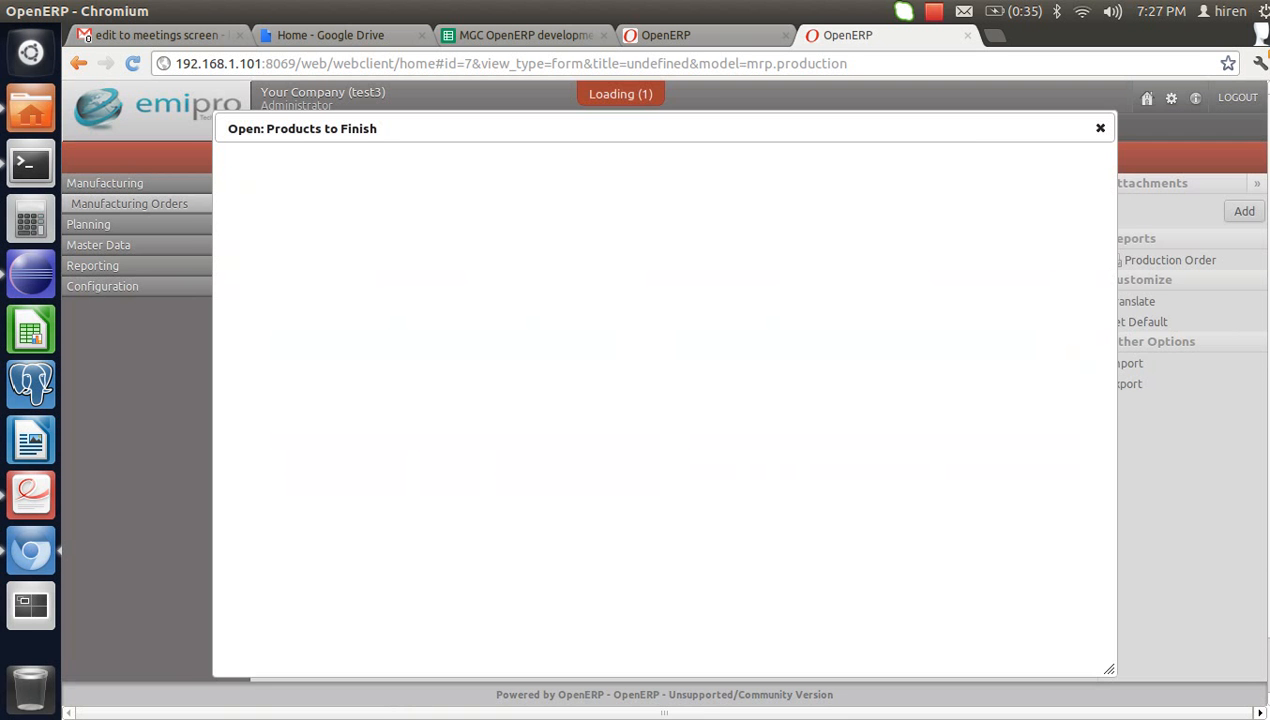
pyautogui.click(841, 376)
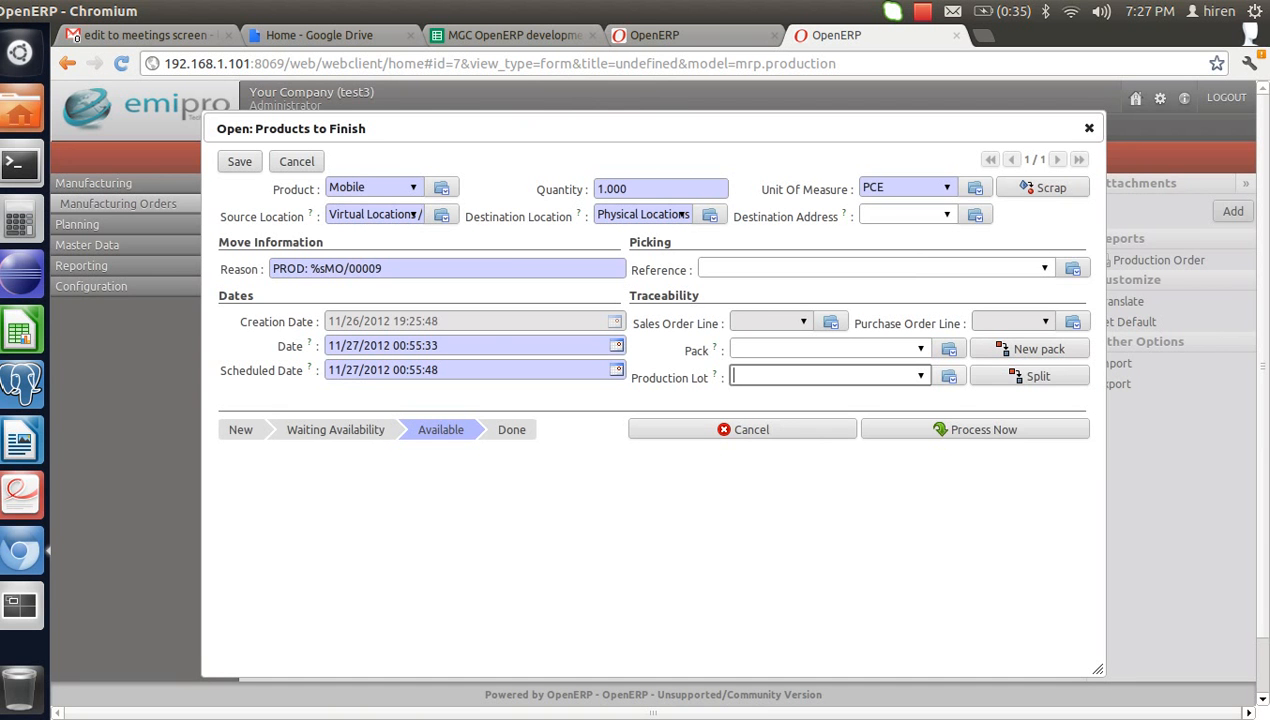
pyautogui.click(949, 376)
pyautogui.click(987, 417)
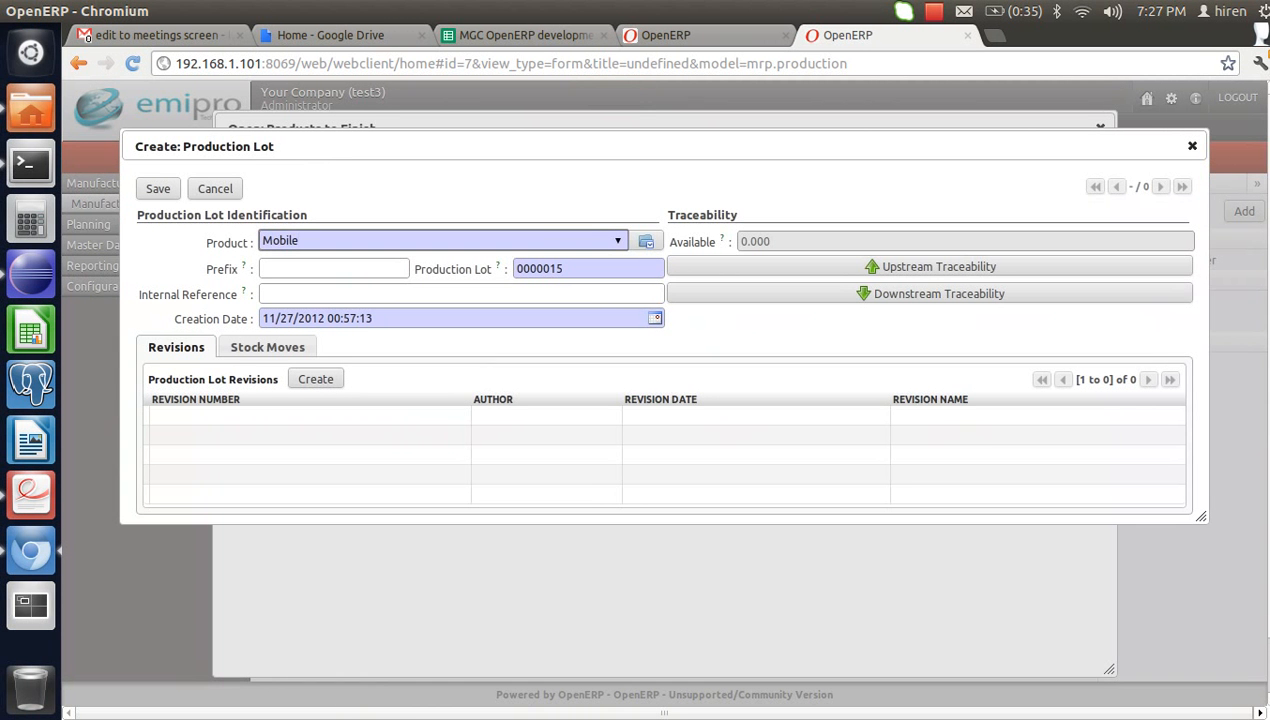
# - Enter prefix FMachine and lot LOT2001, then save the lot and the Mobile move
pyautogui.click(333, 268)
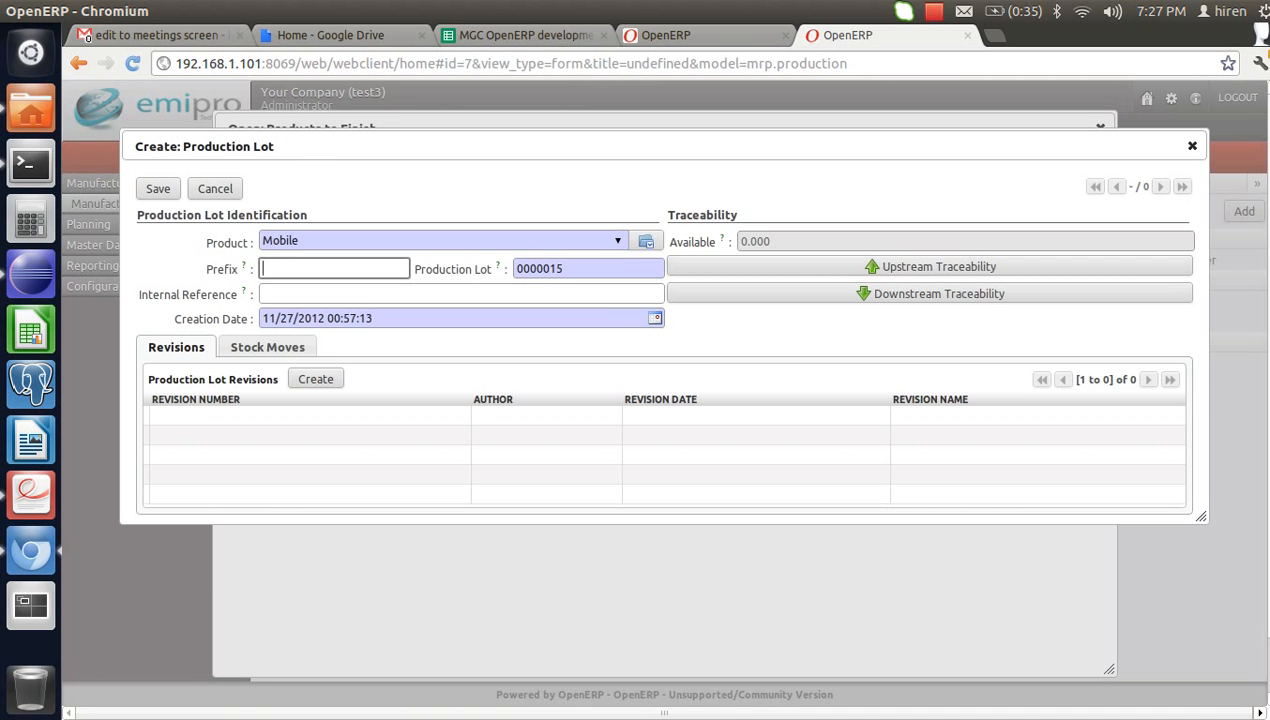
pyautogui.write('FMachine')
pyautogui.press('Tab')
pyautogui.write('L')
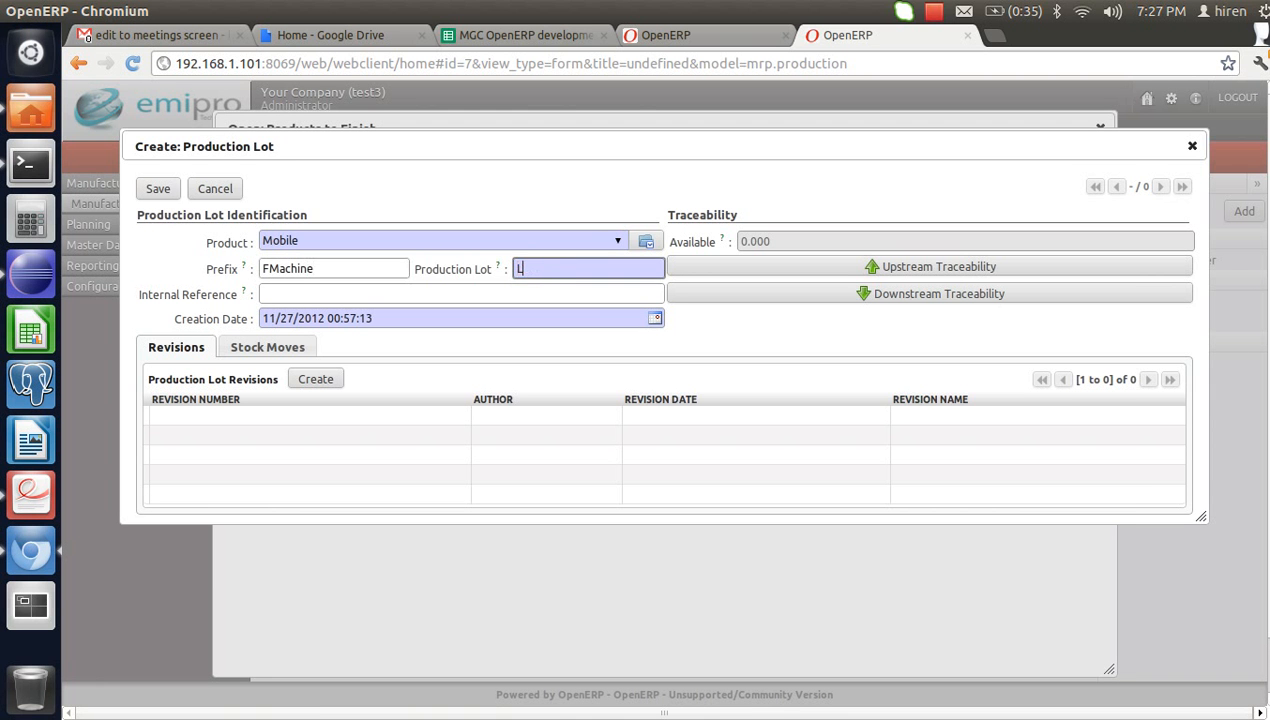
pyautogui.write('OT2001')
pyautogui.click(158, 189)
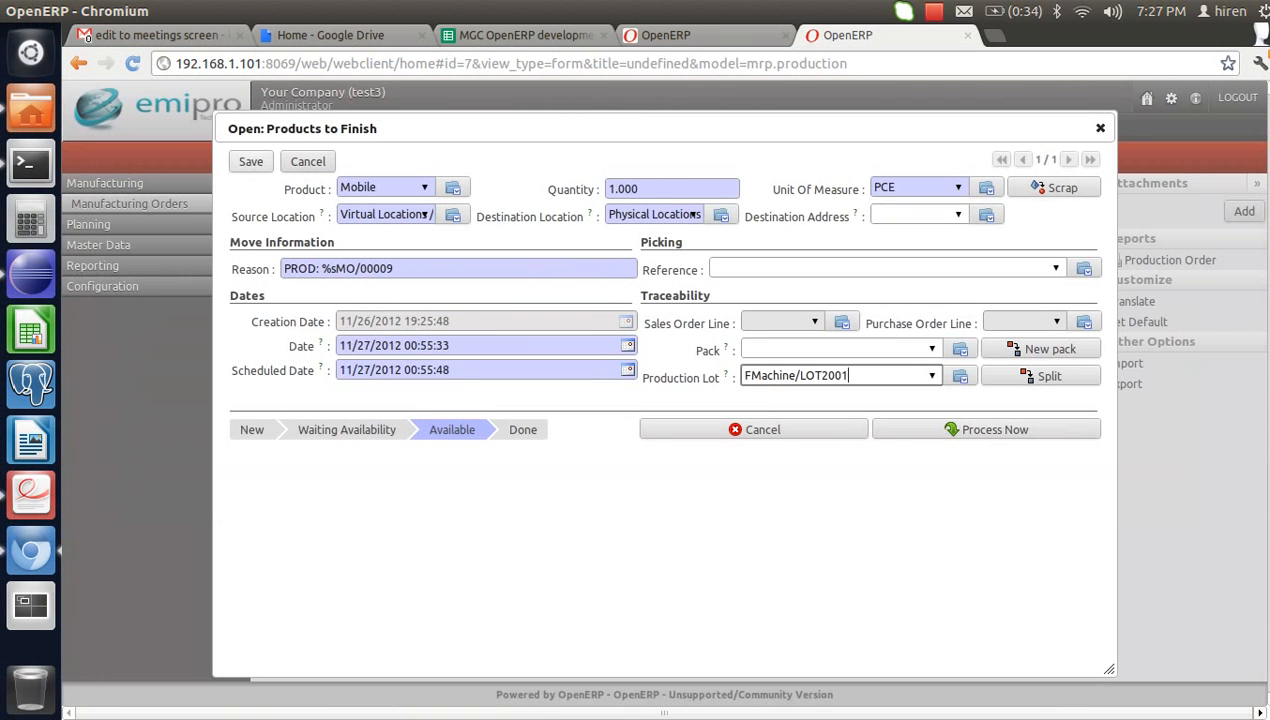
pyautogui.click(251, 162)
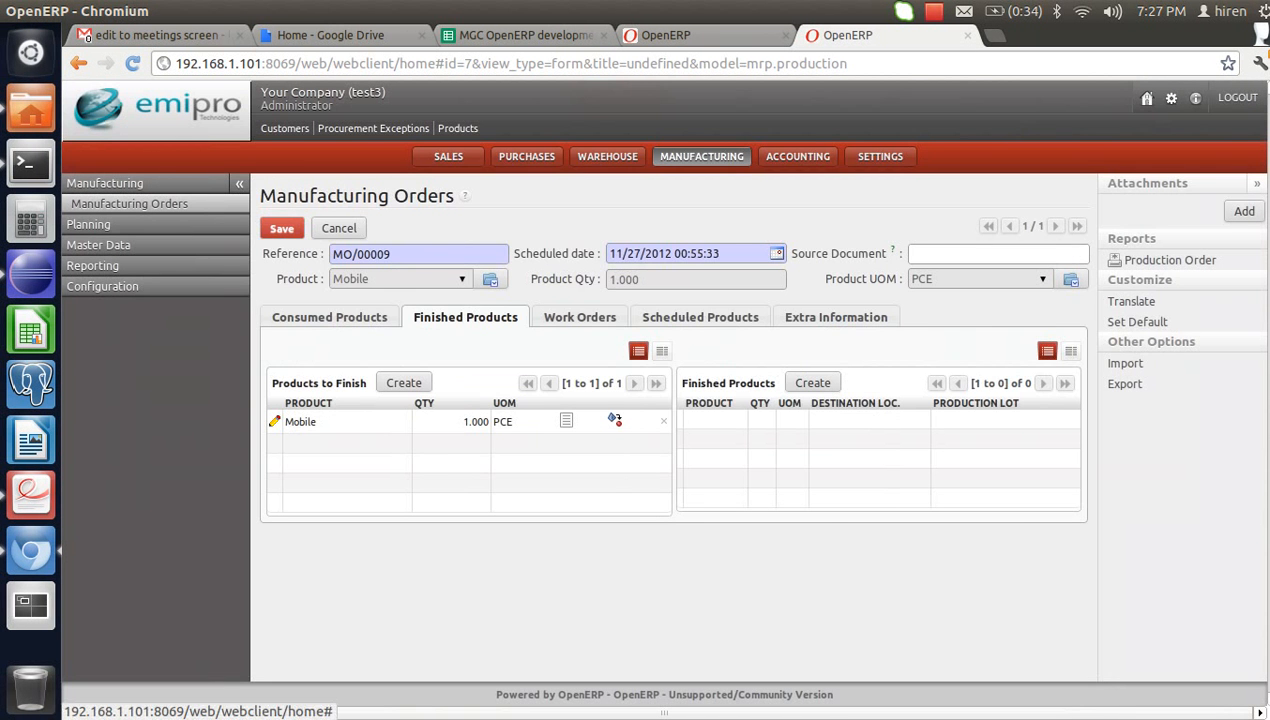
# - Consume & Produce 1.000 Mobile on MO/00009, then switch to the Warehouse area
pyautogui.click(329, 317)
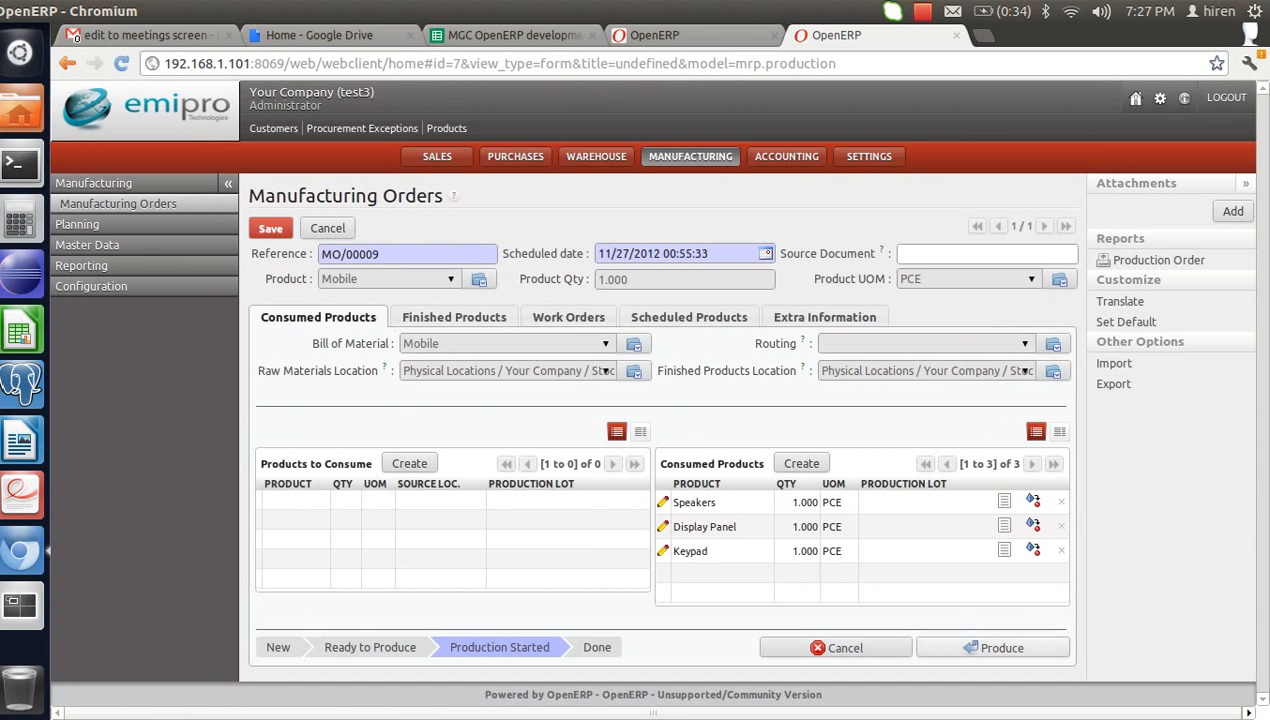
pyautogui.click(993, 648)
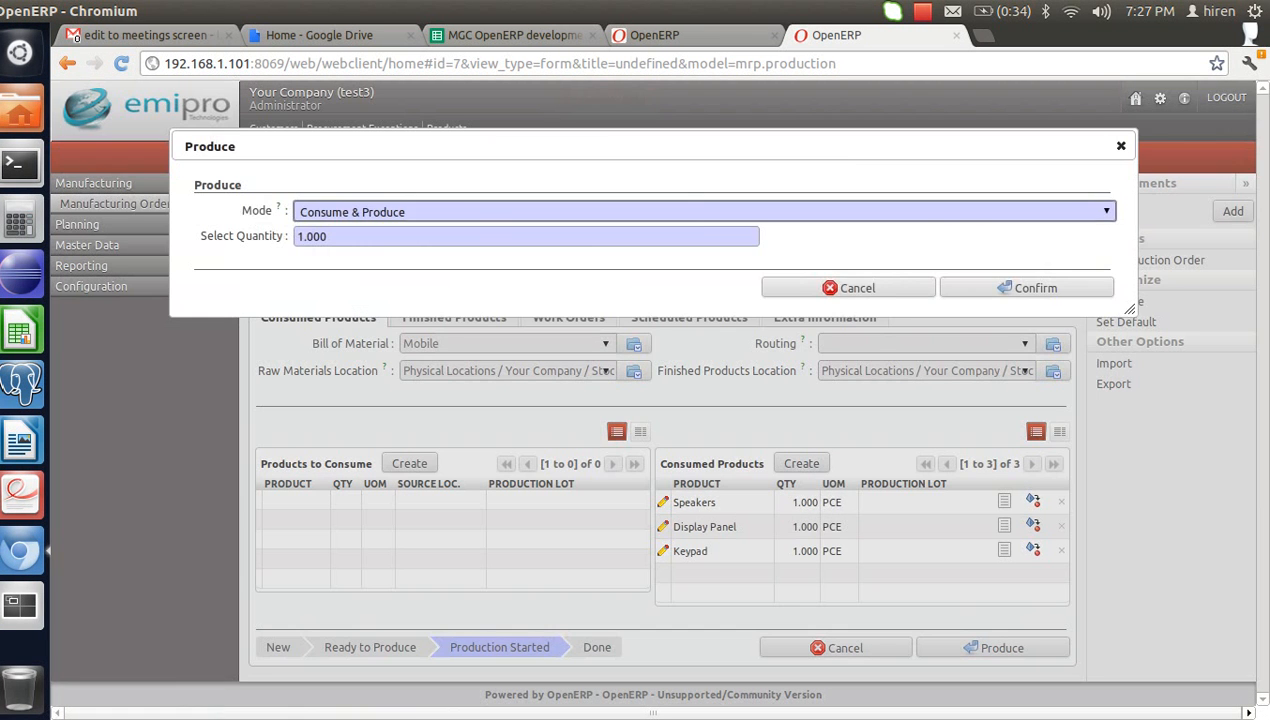
pyautogui.click(1028, 288)
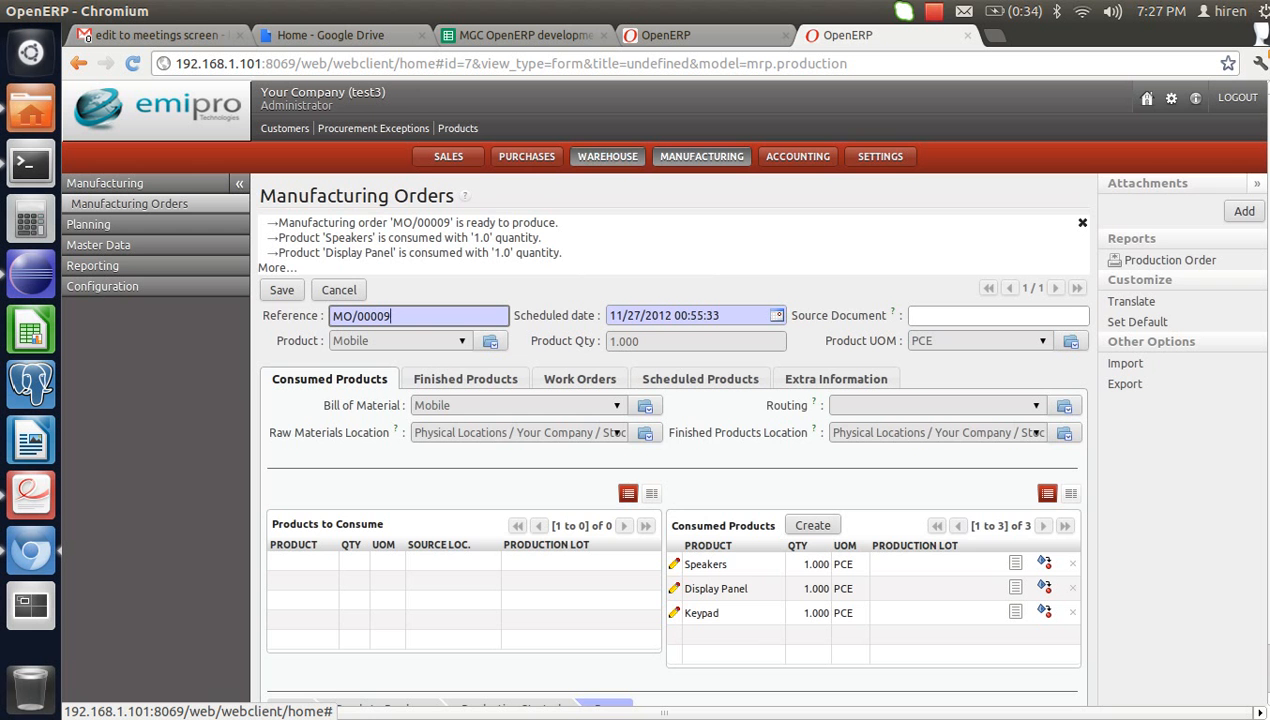
pyautogui.click(607, 156)
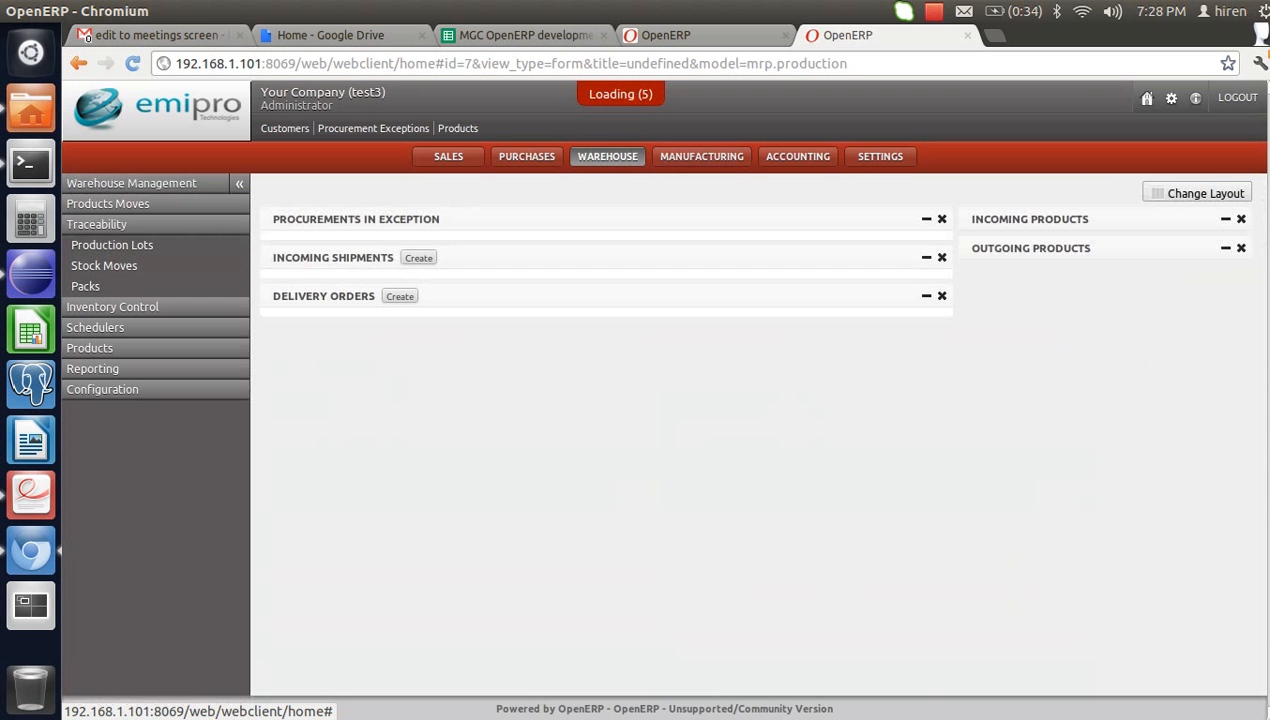
# - Open the ept/LOT1001 Fax Machine lot, showing 7.000 available, from the Production Lots list
pyautogui.click(112, 245)
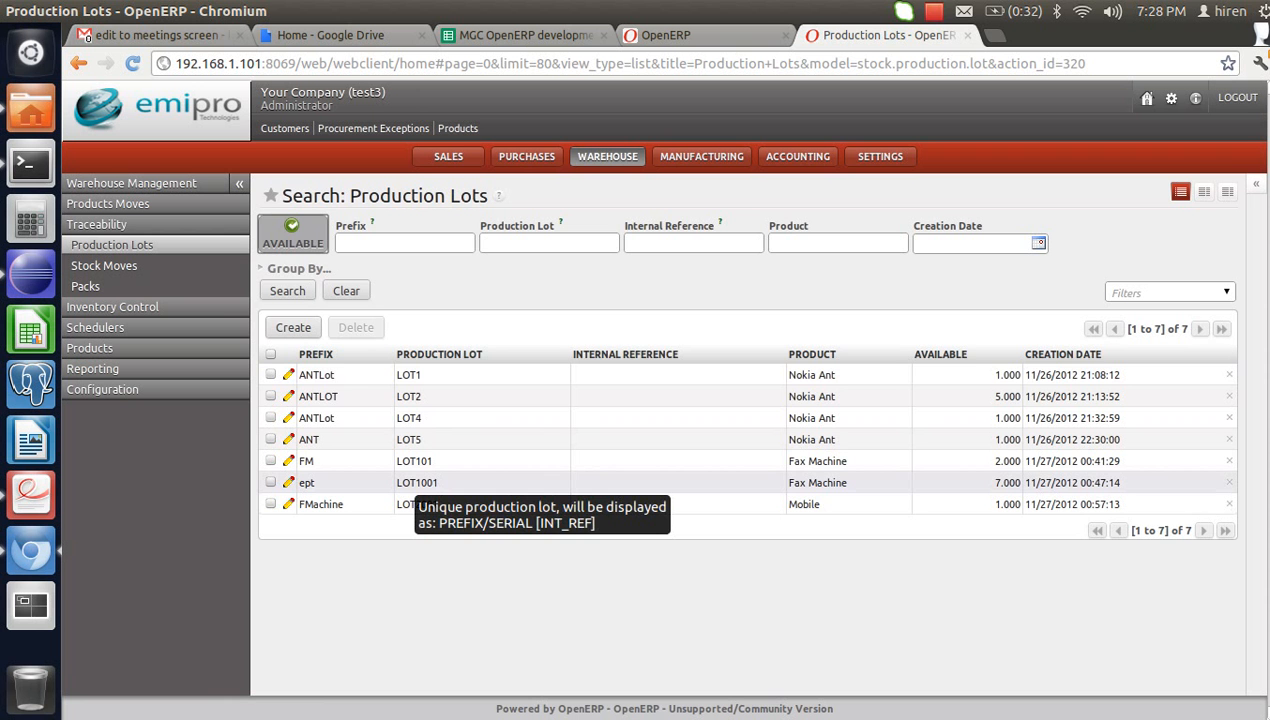
pyautogui.click(417, 482)
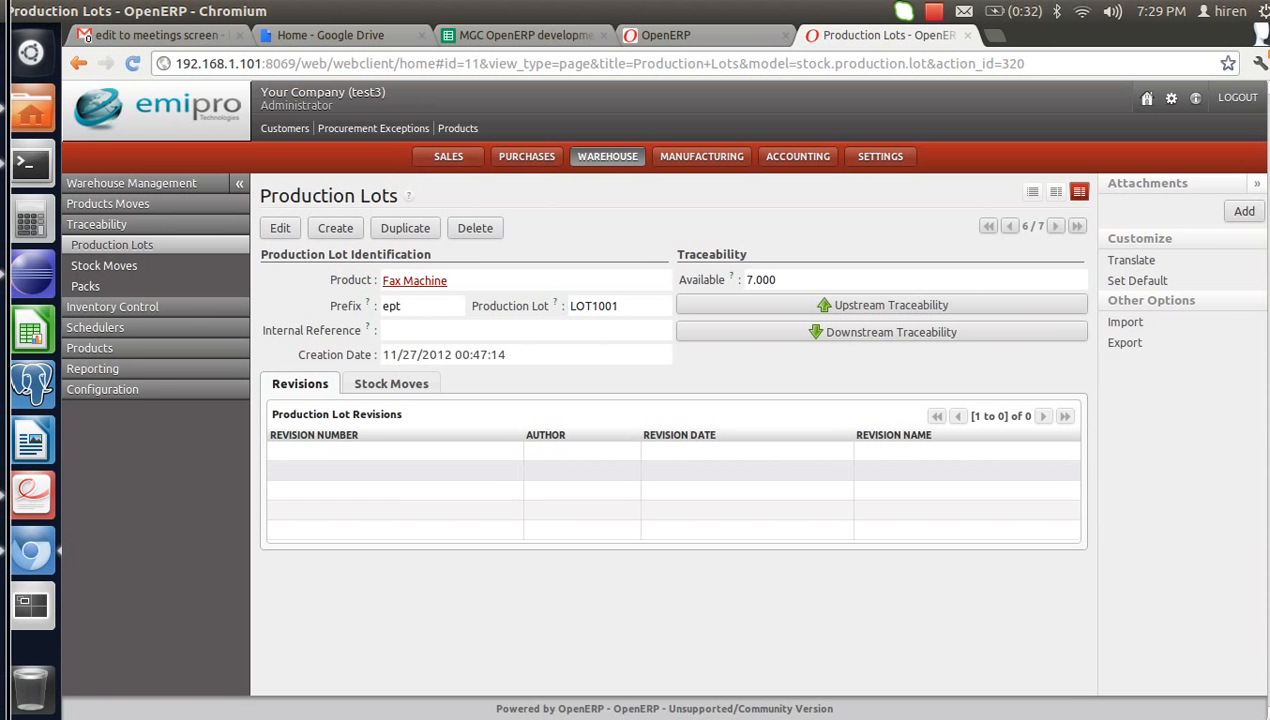
# - Bring up Visual Production Lot.pdf with its Upstream Traceability diagram
pyautogui.click(31, 490)
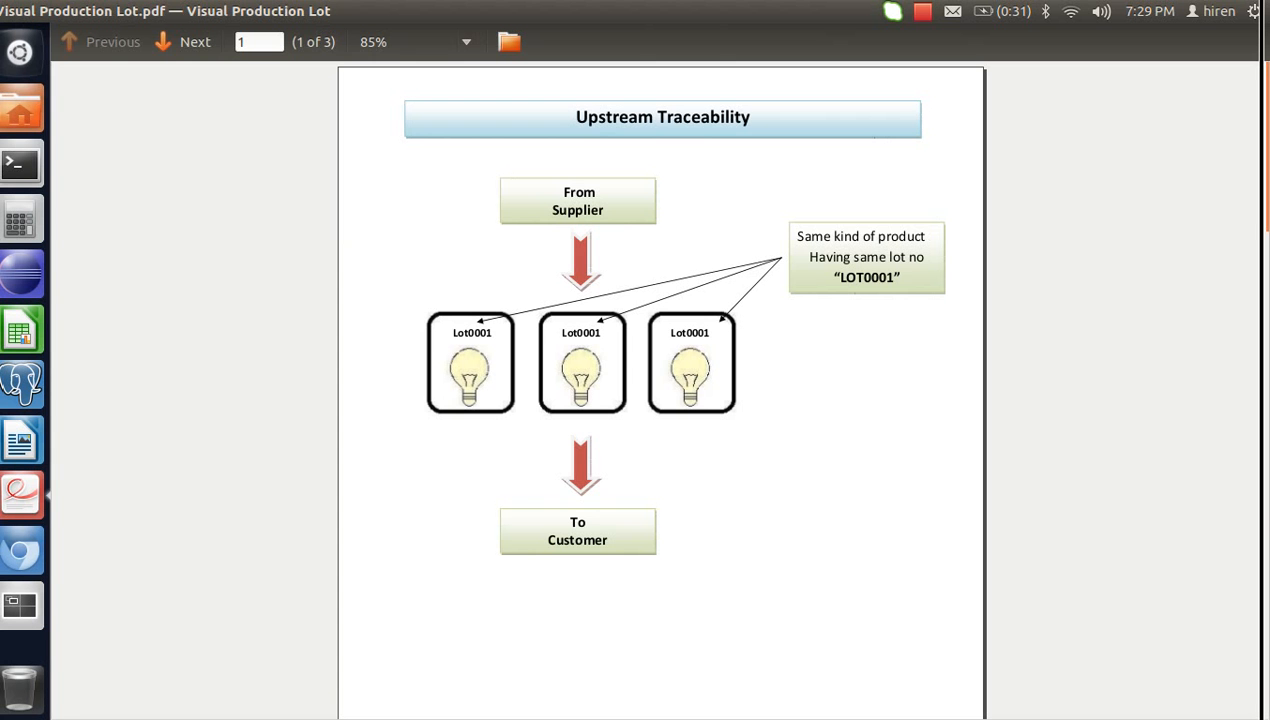
# - Select the lot number in the callout, scroll to Downstream Traceability, then return to OpenERP
pyautogui.moveTo(840, 278); pyautogui.dragTo(894, 278)
pyautogui.click(894, 279)
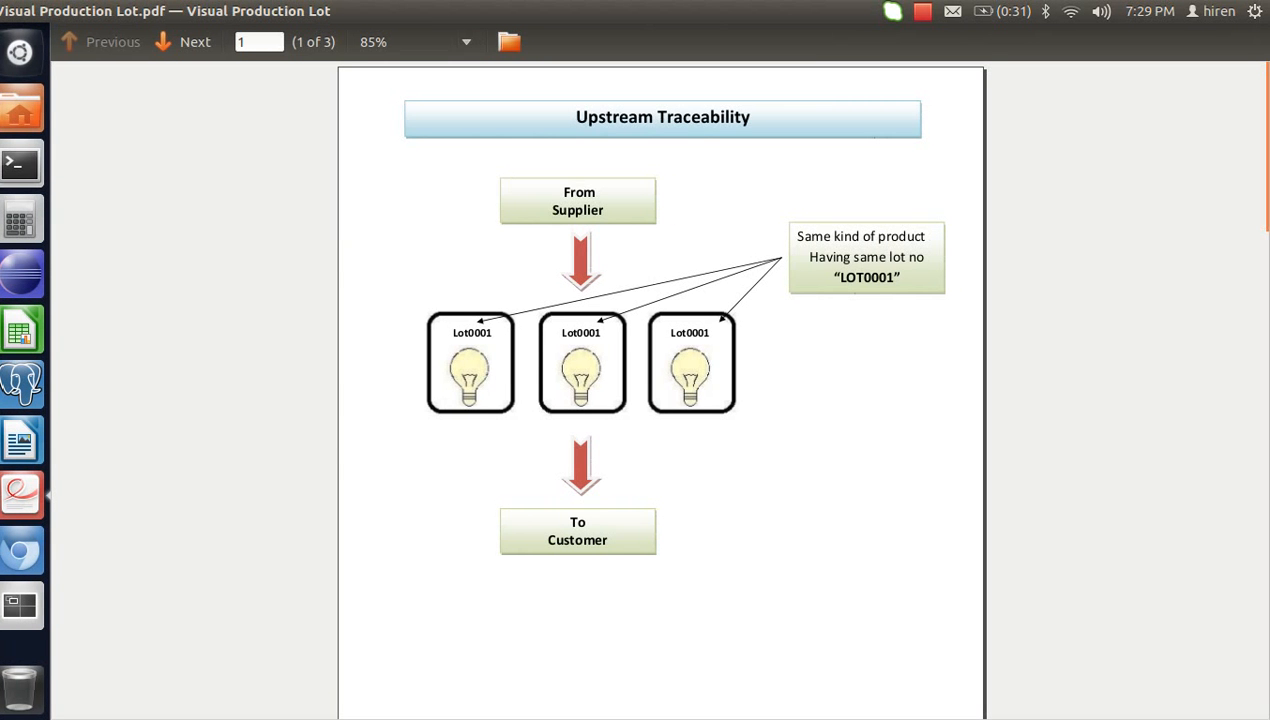
pyautogui.scroll(-10, 672, 390)
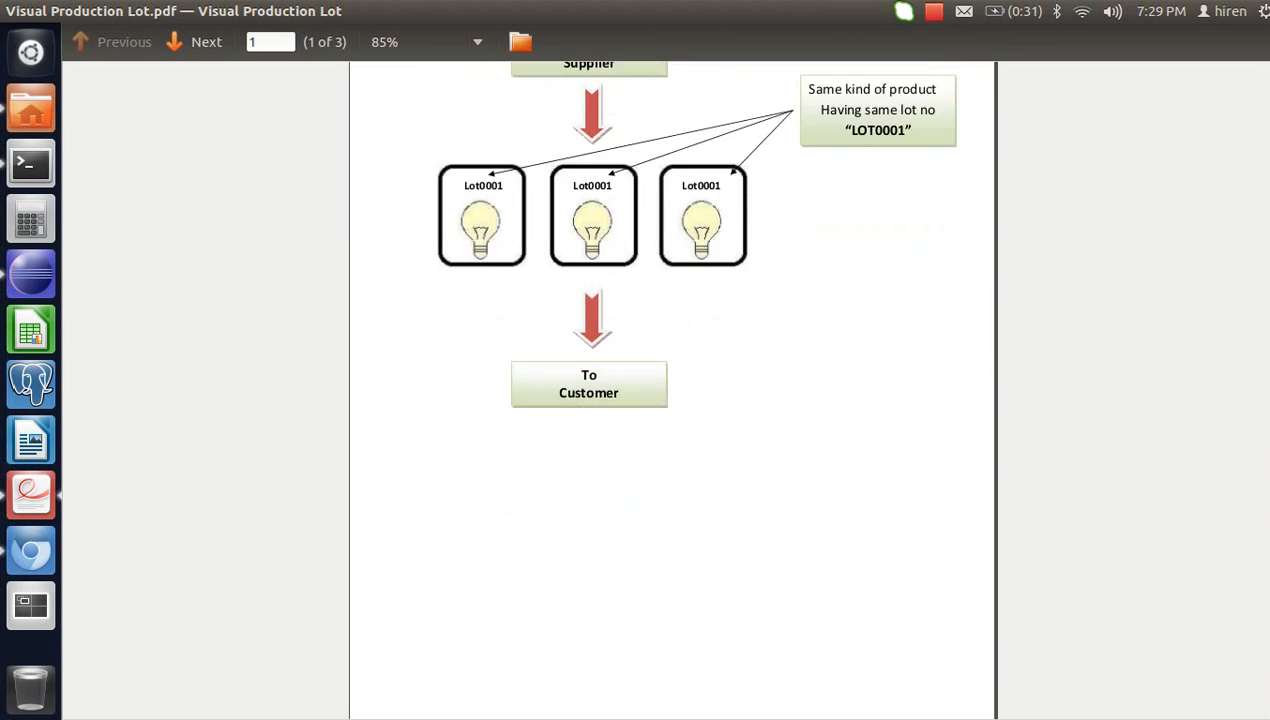
pyautogui.scroll(-3, 672, 390)
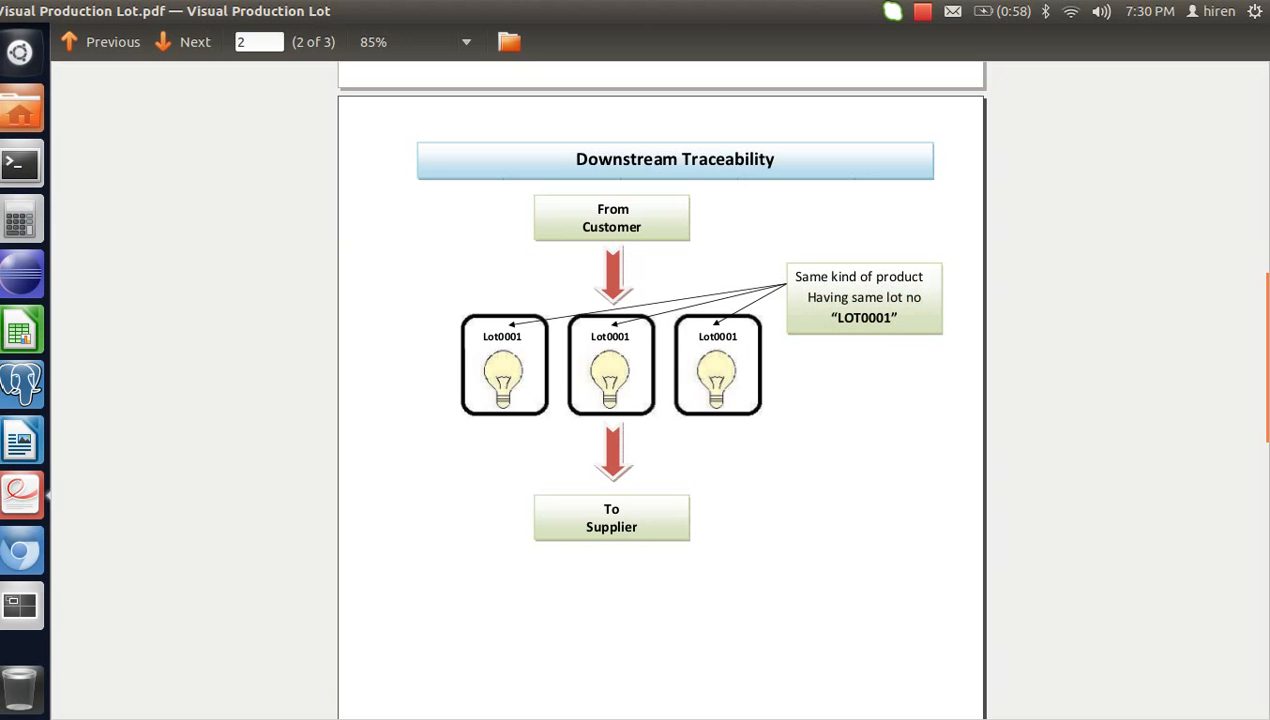
pyautogui.hotkey('alt', 'Tab')
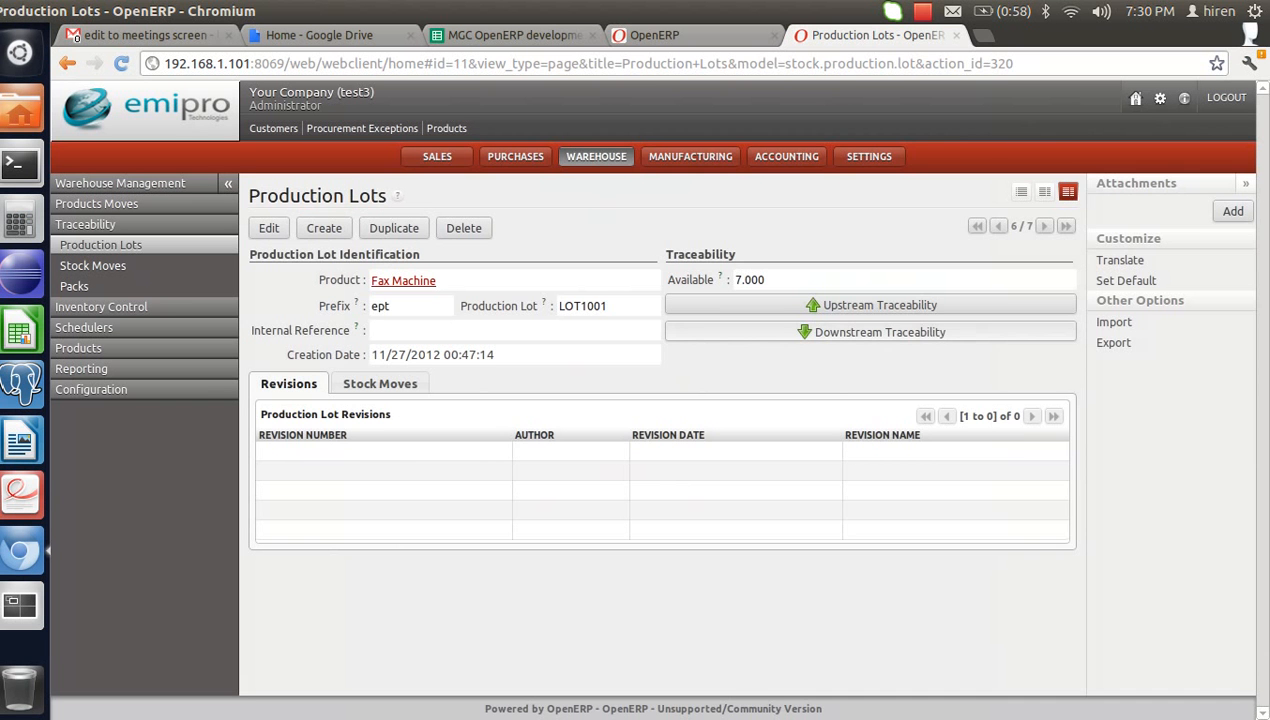
# - View lot ept/LOT1001's downstream moves: IN/00010 from suppliers and OUT/00005 to customers, across all columns
pyautogui.click(880, 332)
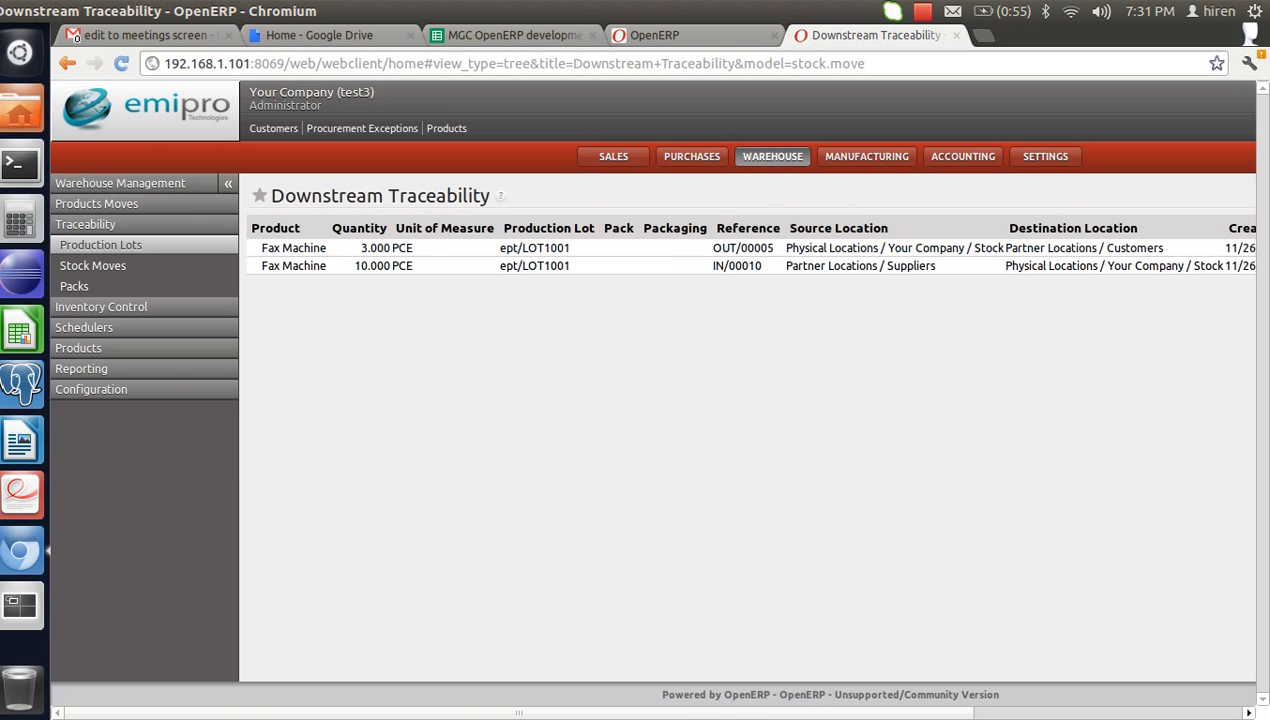
pyautogui.moveTo(858, 712); pyautogui.dragTo(1127, 712)
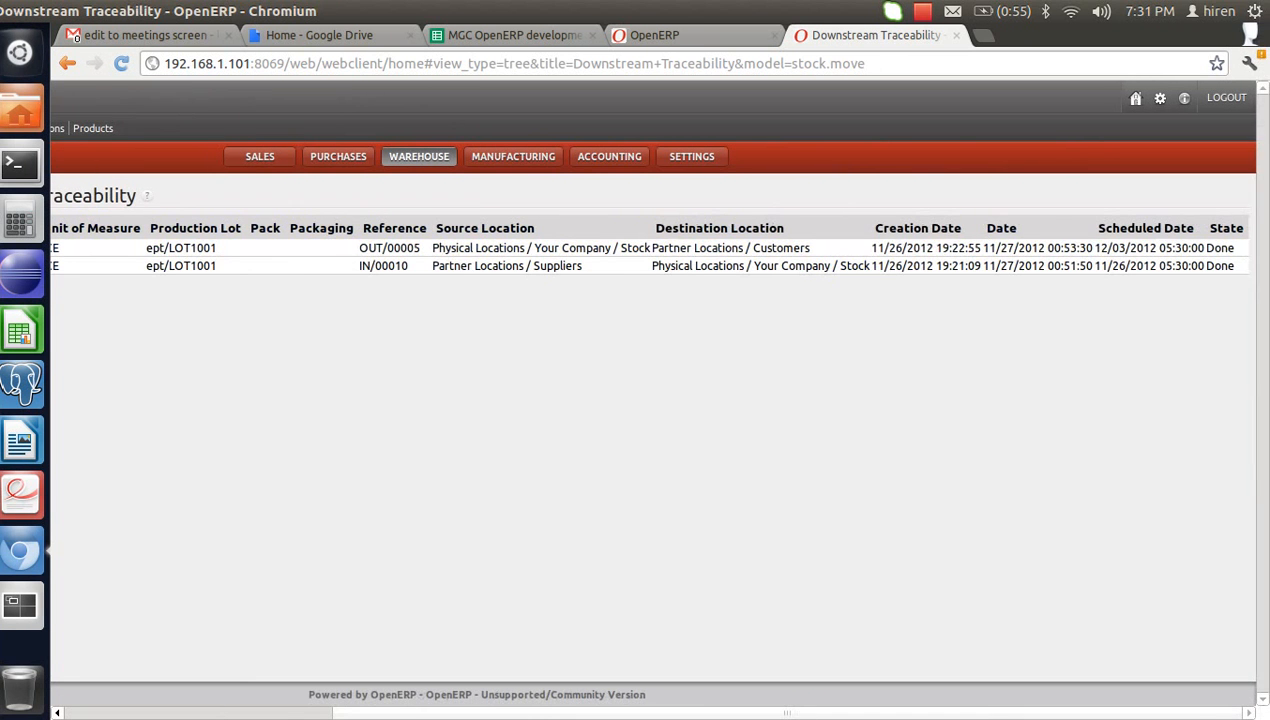
pyautogui.moveTo(600, 713); pyautogui.dragTo(377, 713)
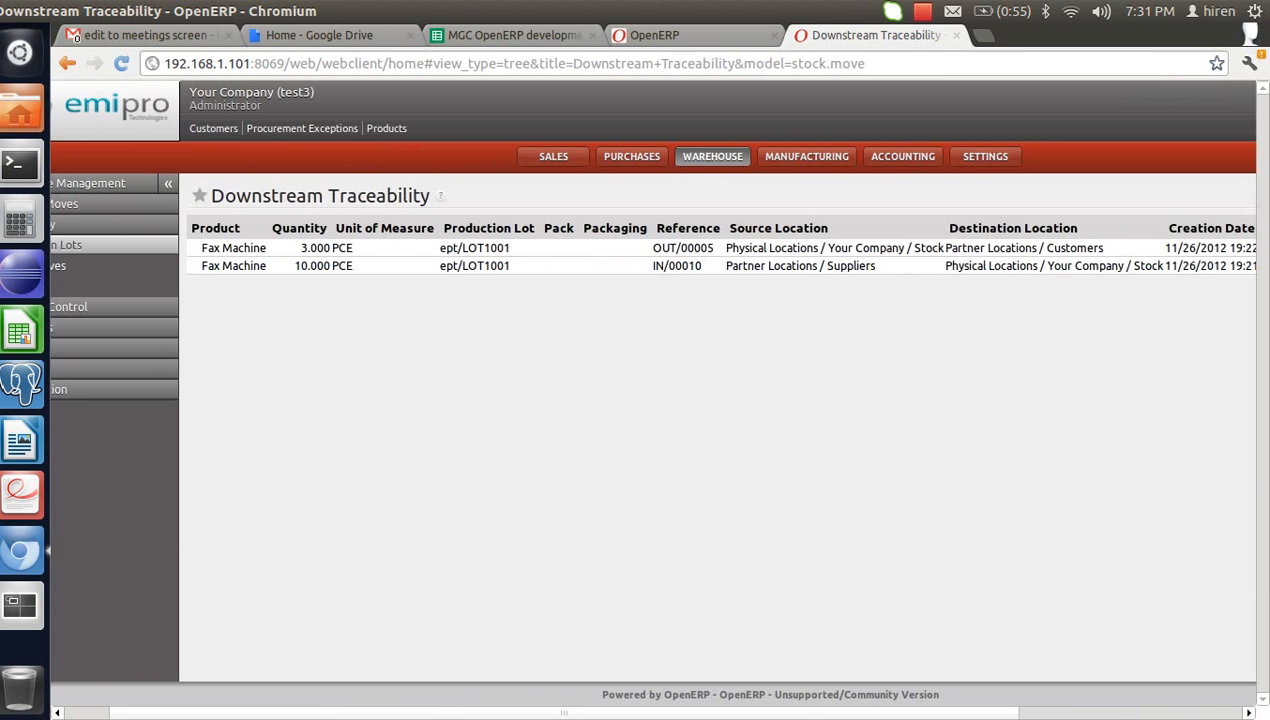
pyautogui.moveTo(367, 713); pyautogui.dragTo(590, 713)
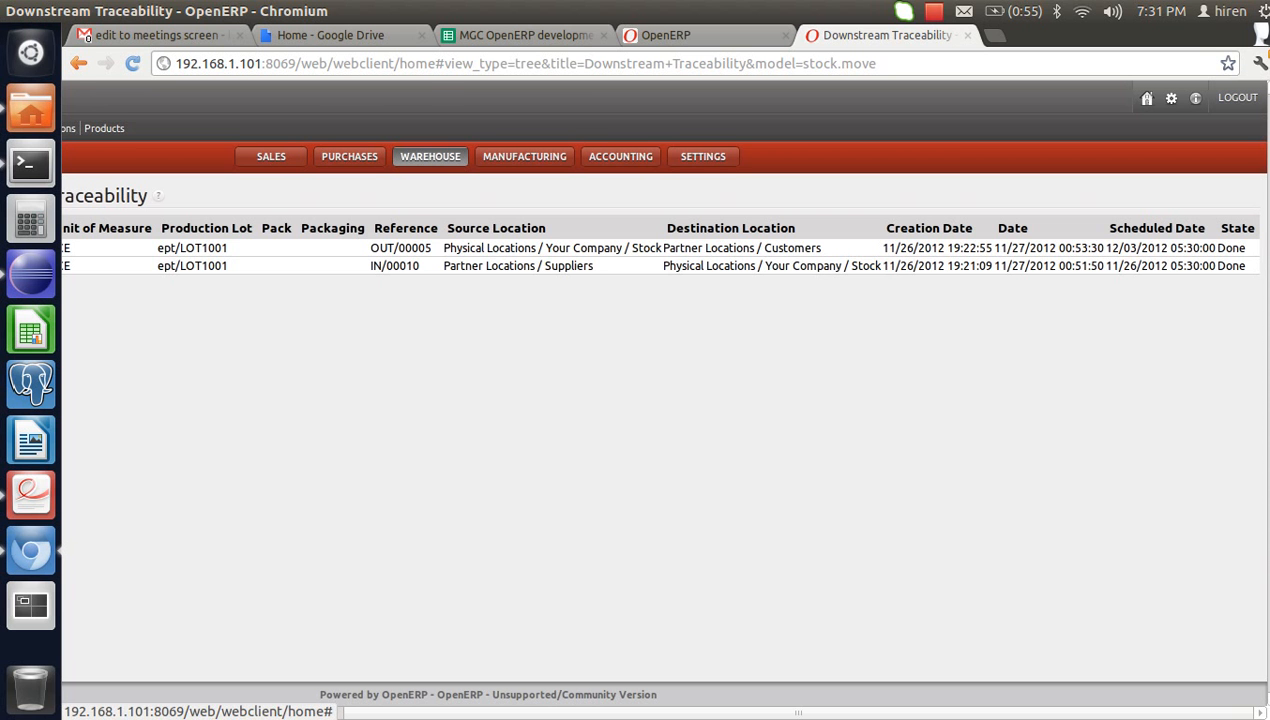
# - Start a new purchase order with Dwarkesh Marketting Ltd. as the supplier
pyautogui.click(349, 156)
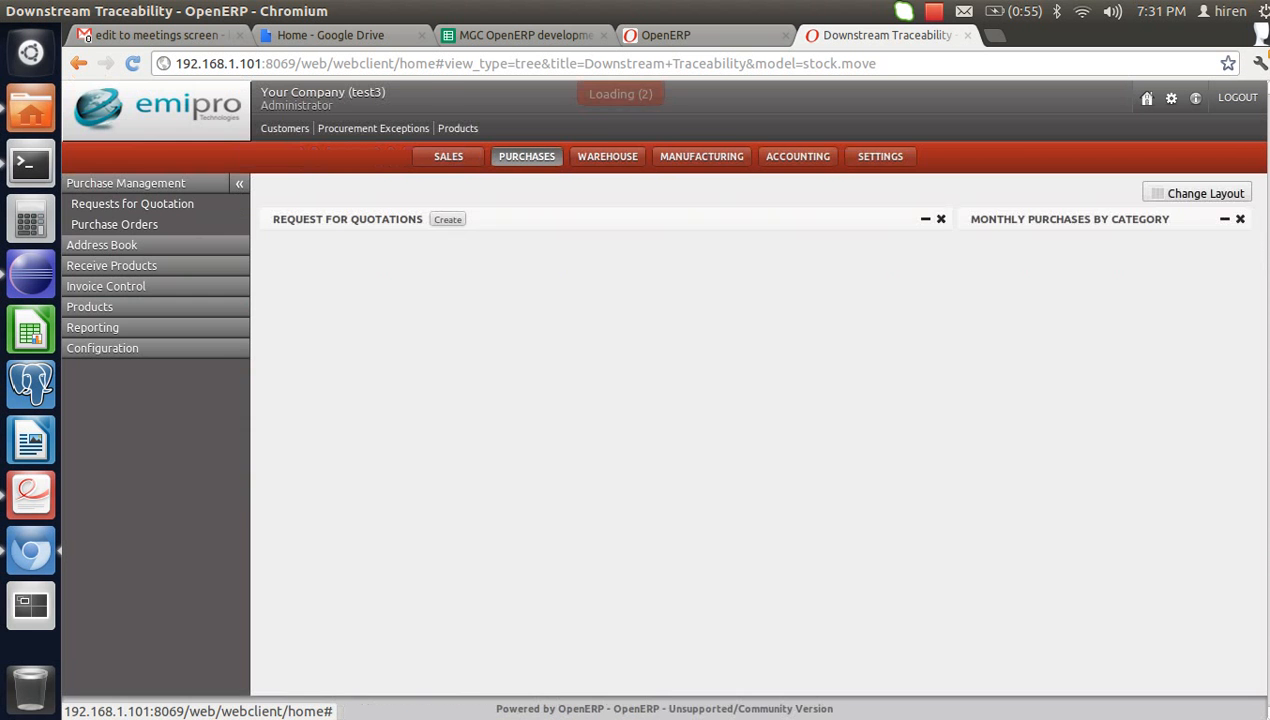
pyautogui.click(114, 225)
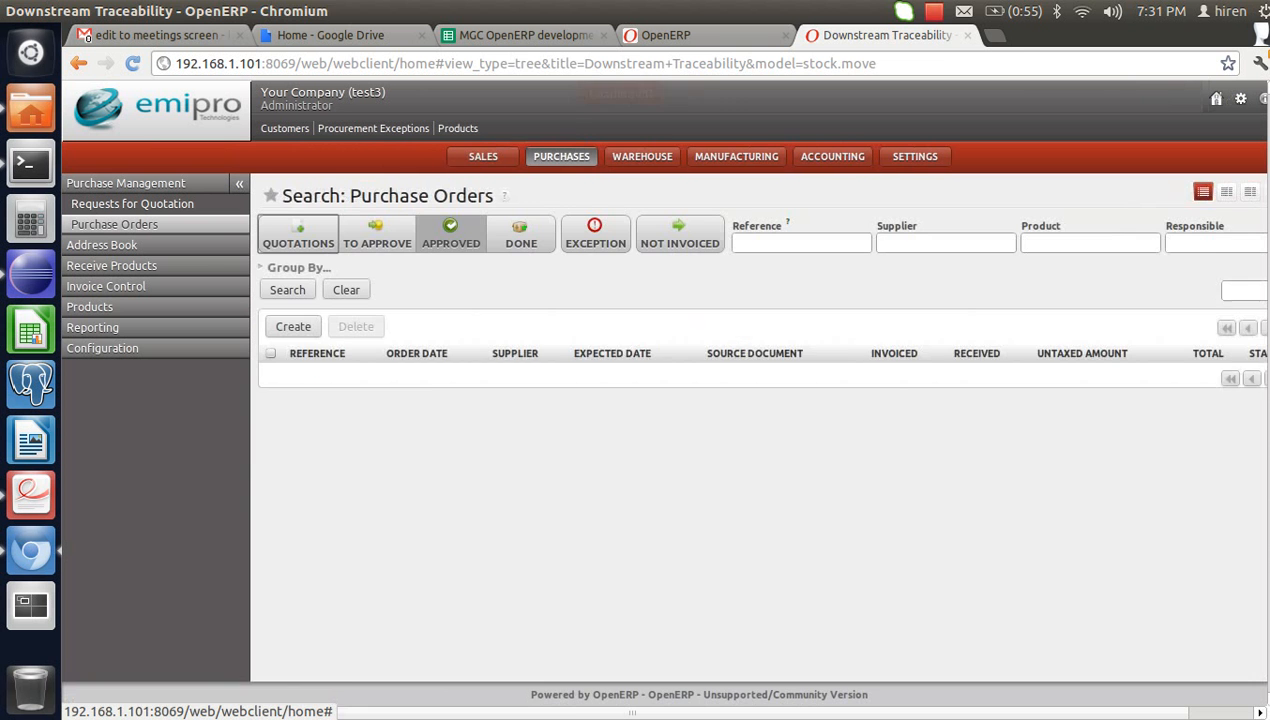
pyautogui.click(293, 326)
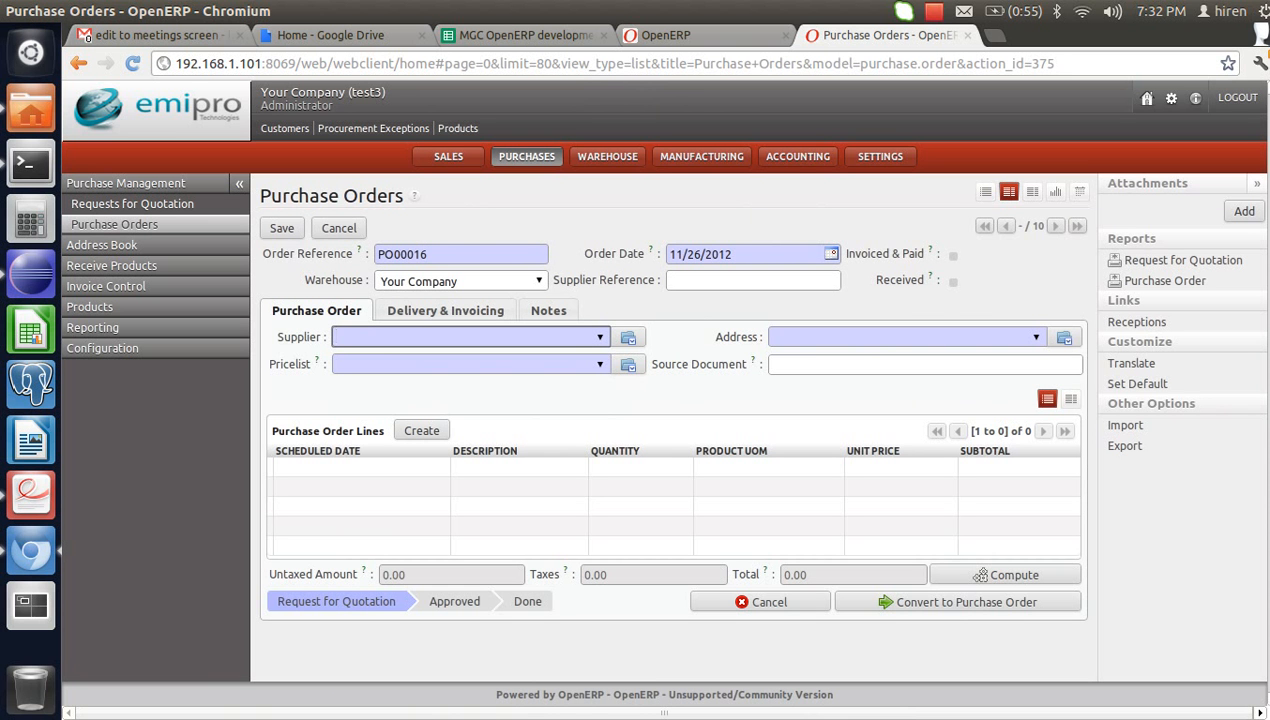
pyautogui.write('dw')
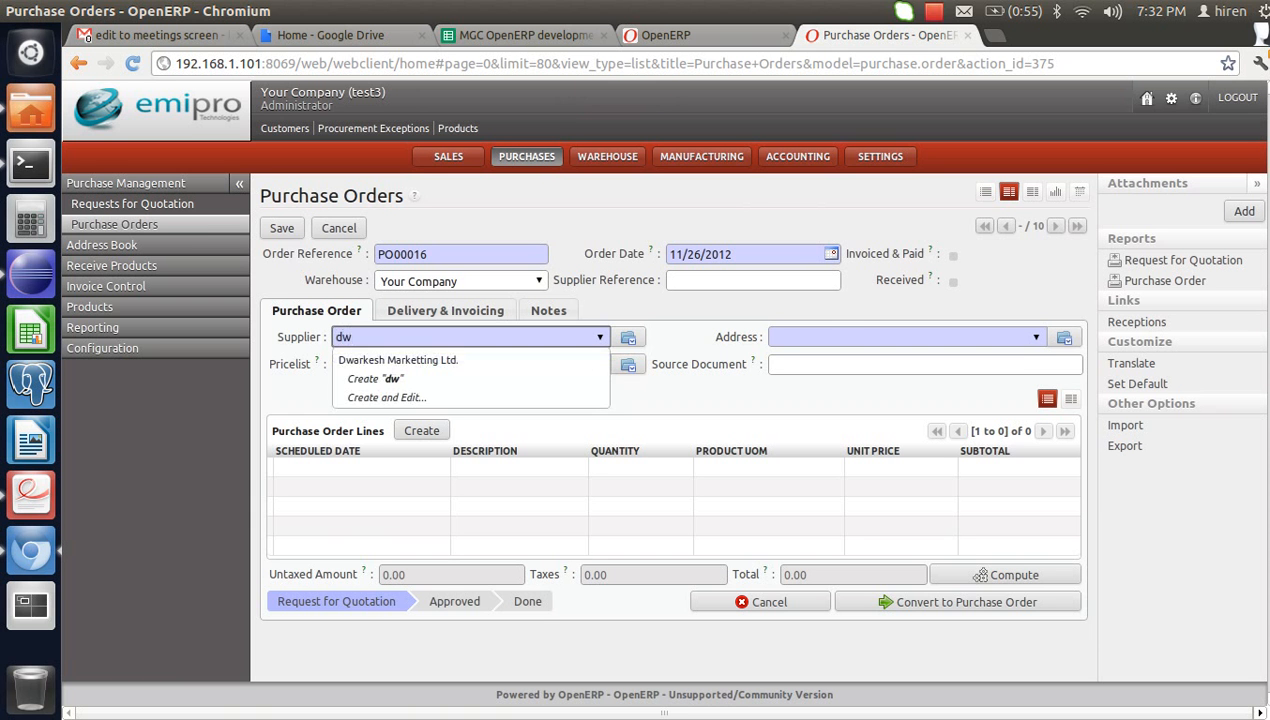
pyautogui.press('Down')
pyautogui.press('Return')
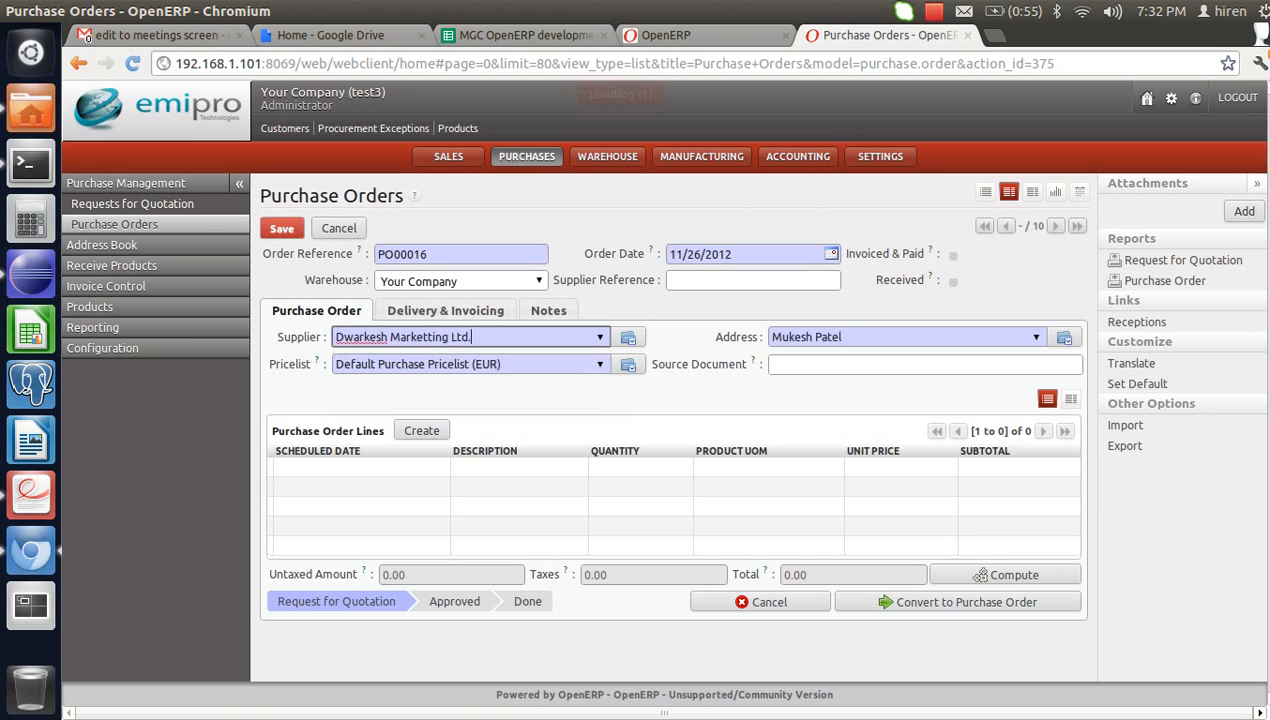
# - Add an order line of 5 Fax Machines to the purchase order
pyautogui.click(421, 431)
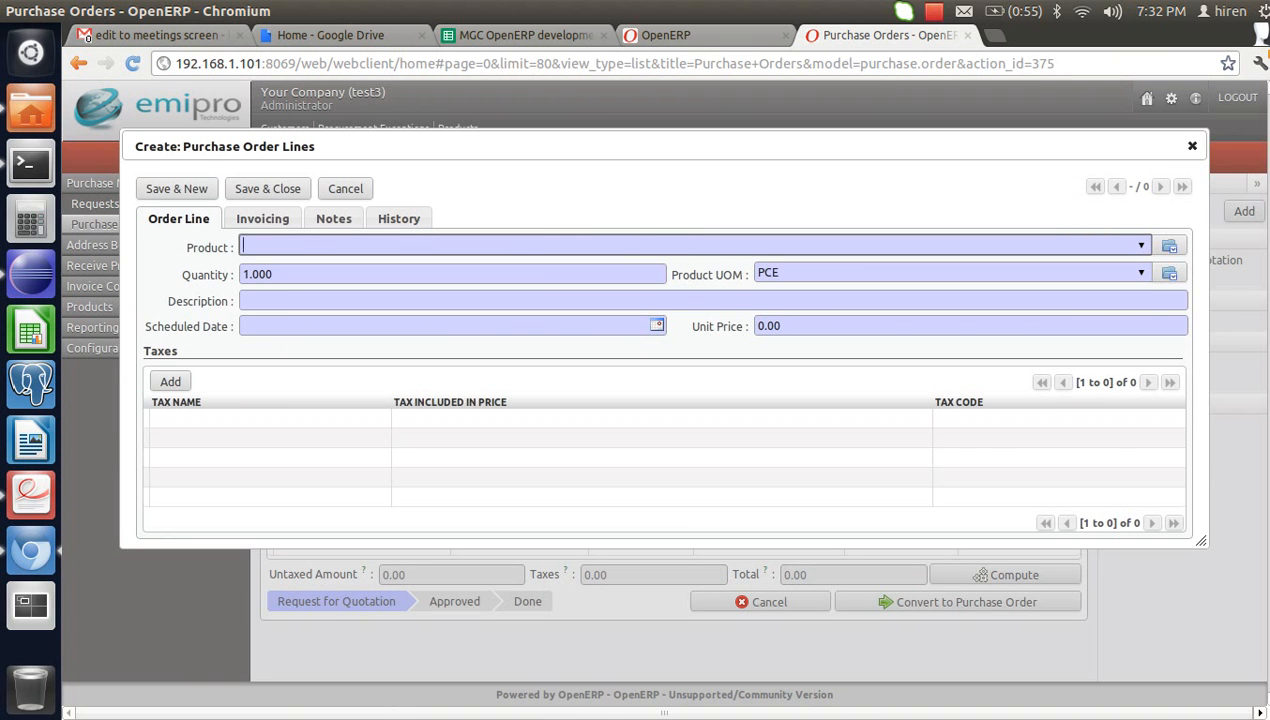
pyautogui.write('fa')
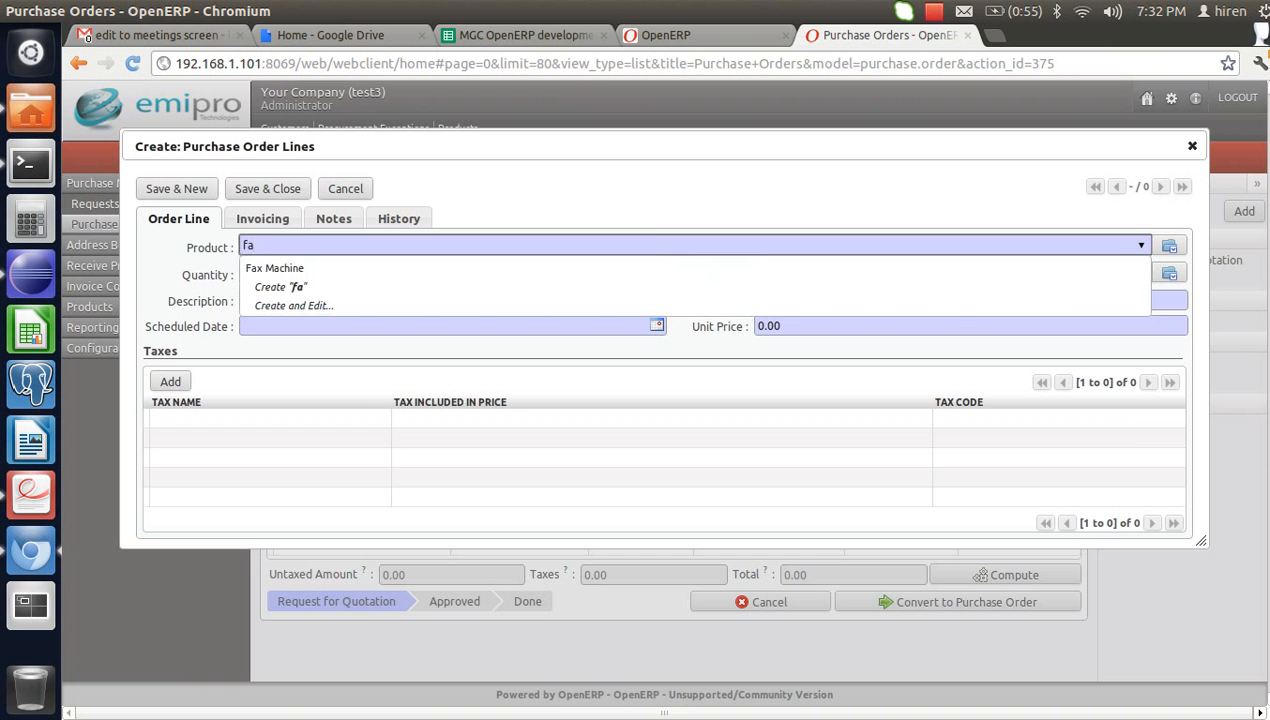
pyautogui.press('Return')
pyautogui.press('Tab')
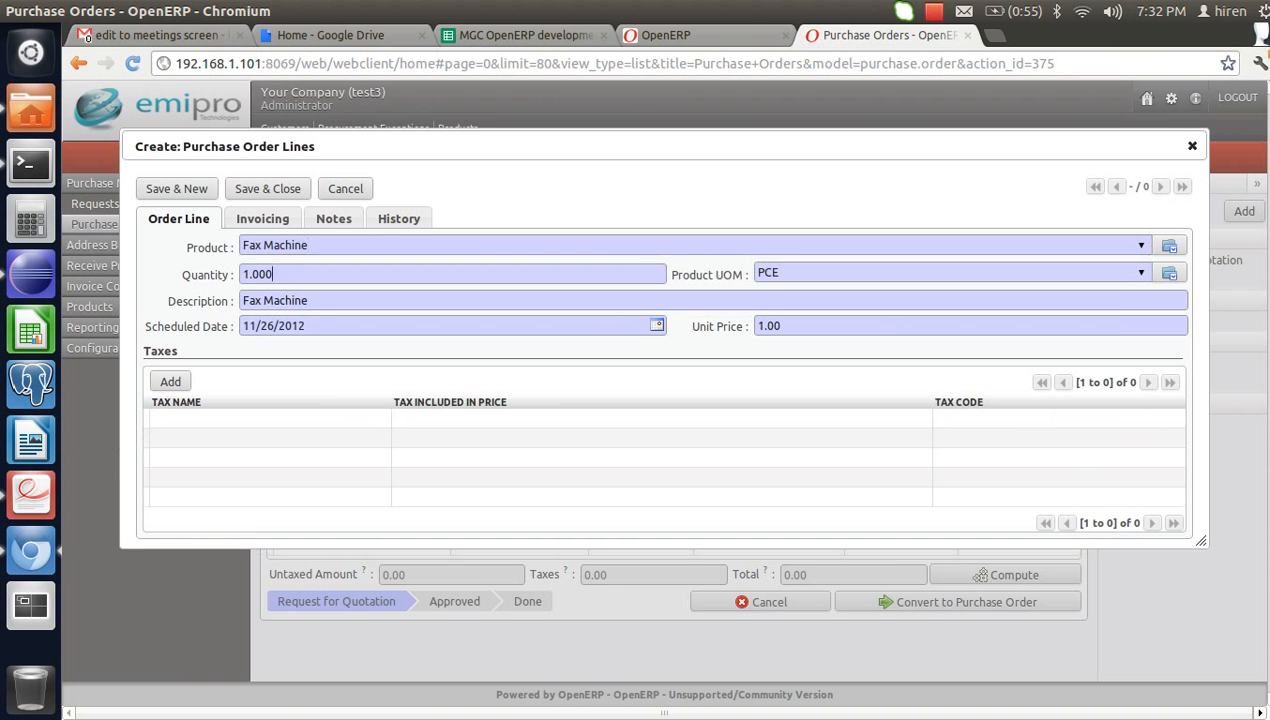
pyautogui.write('5')
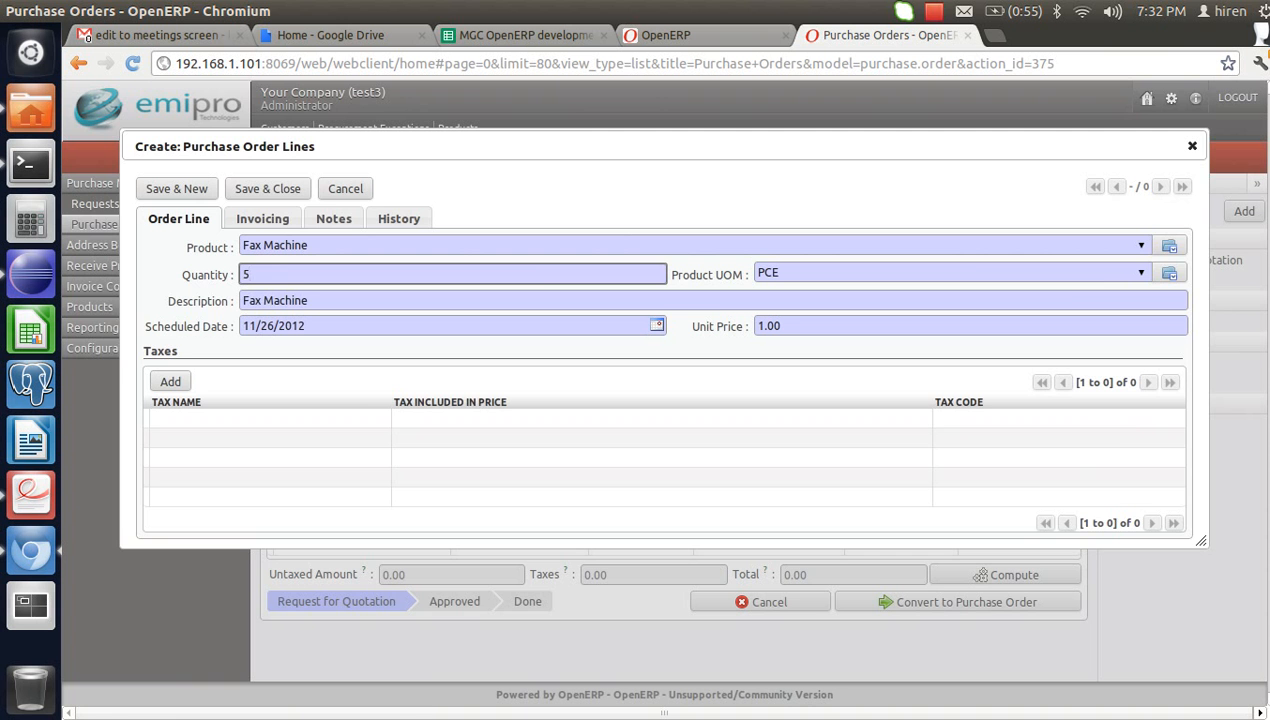
pyautogui.press('Return')
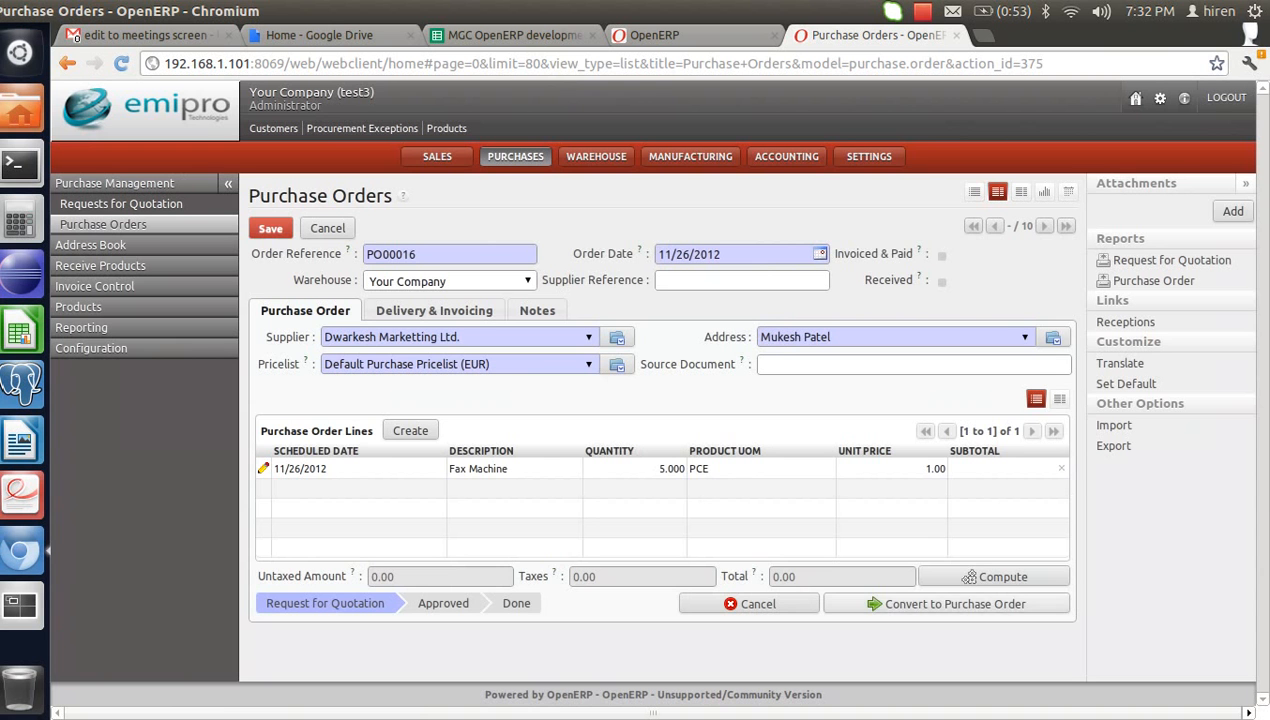
# - Confirm PO00016 and open the 5-unit Fax Machine stock move in reception IN/00011
pyautogui.click(968, 604)
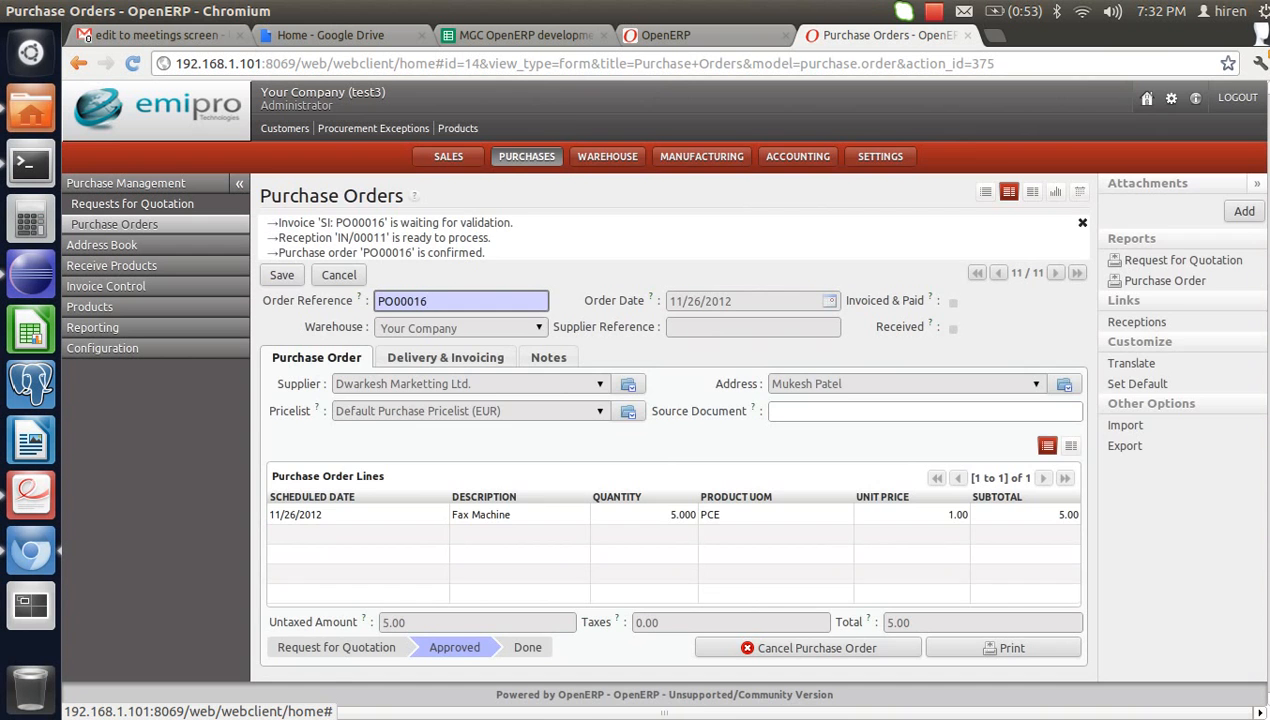
pyautogui.click(384, 238)
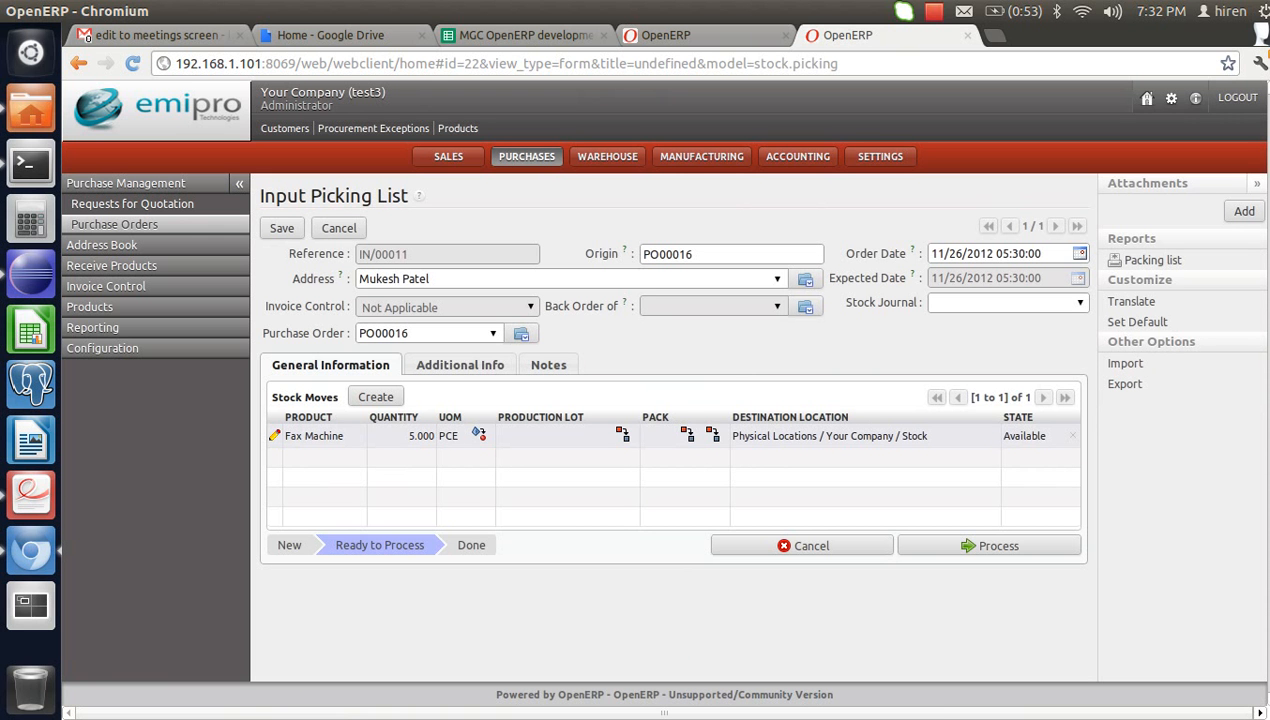
pyautogui.click(275, 436)
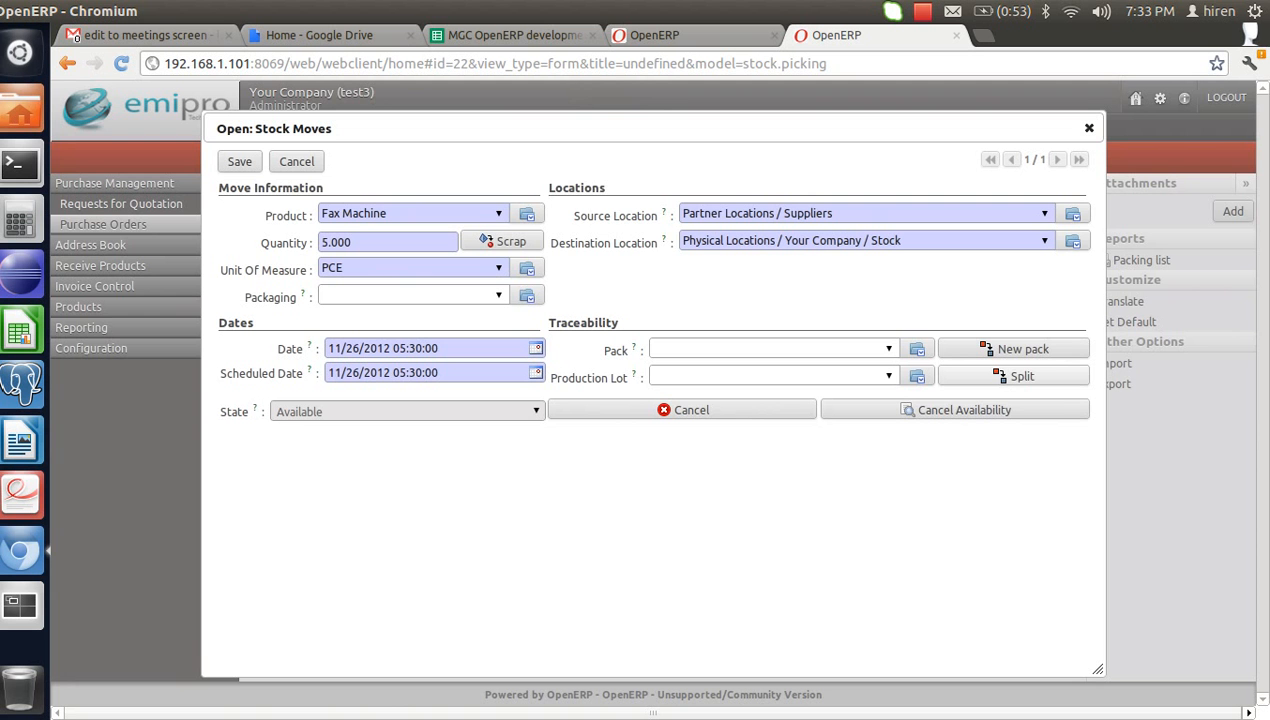
# - Begin splitting the Fax Machine move and add production lot FM1 with quantity 2
pyautogui.click(1013, 376)
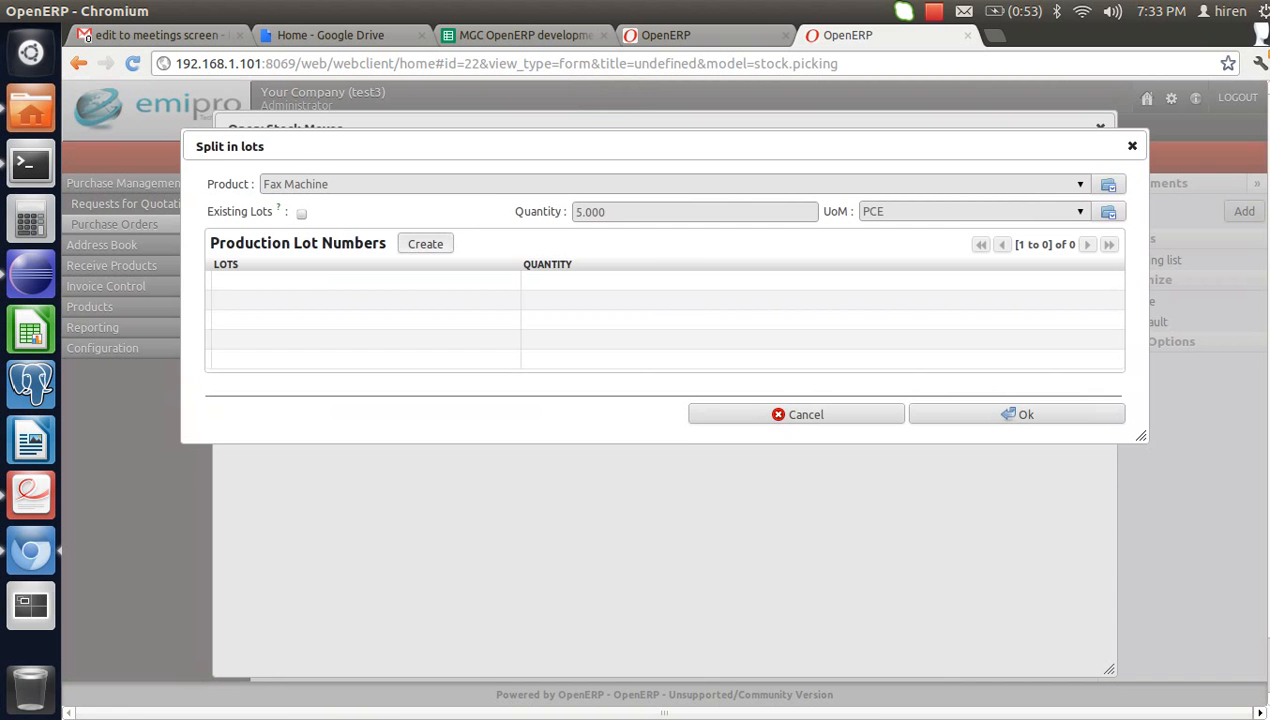
pyautogui.click(425, 244)
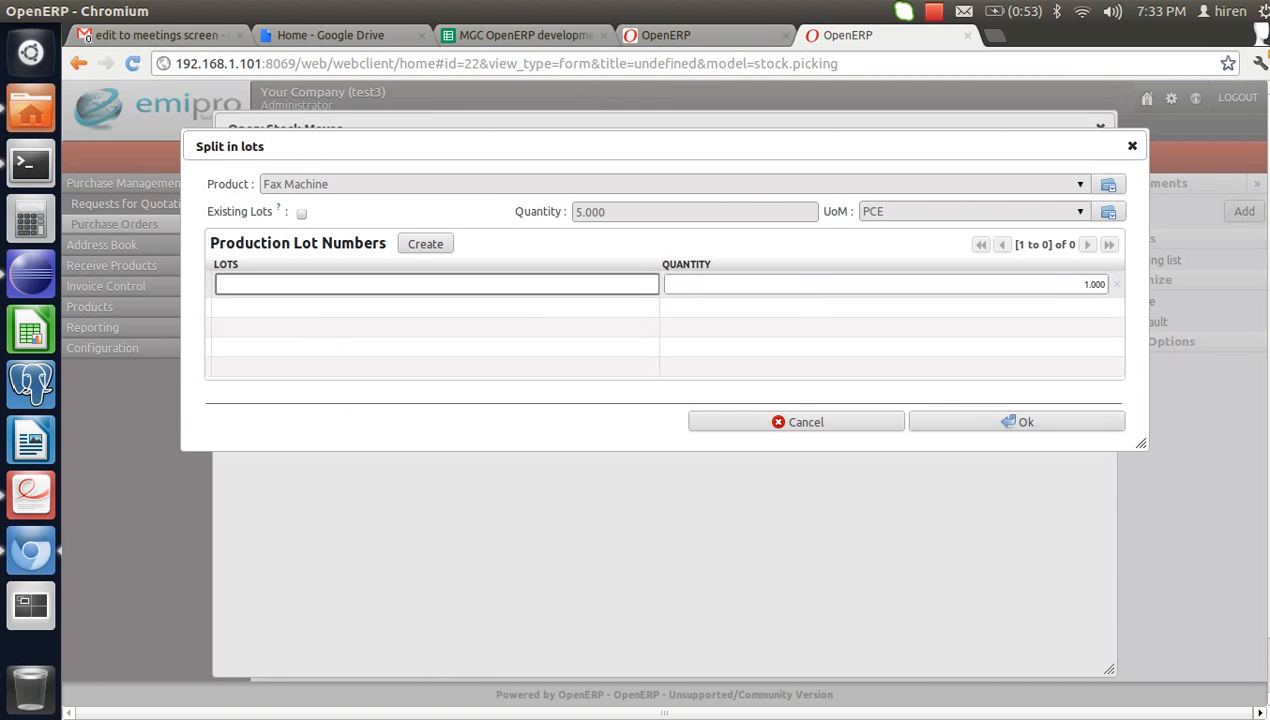
pyautogui.write('FM1')
pyautogui.press('Tab')
pyautogui.write('2')
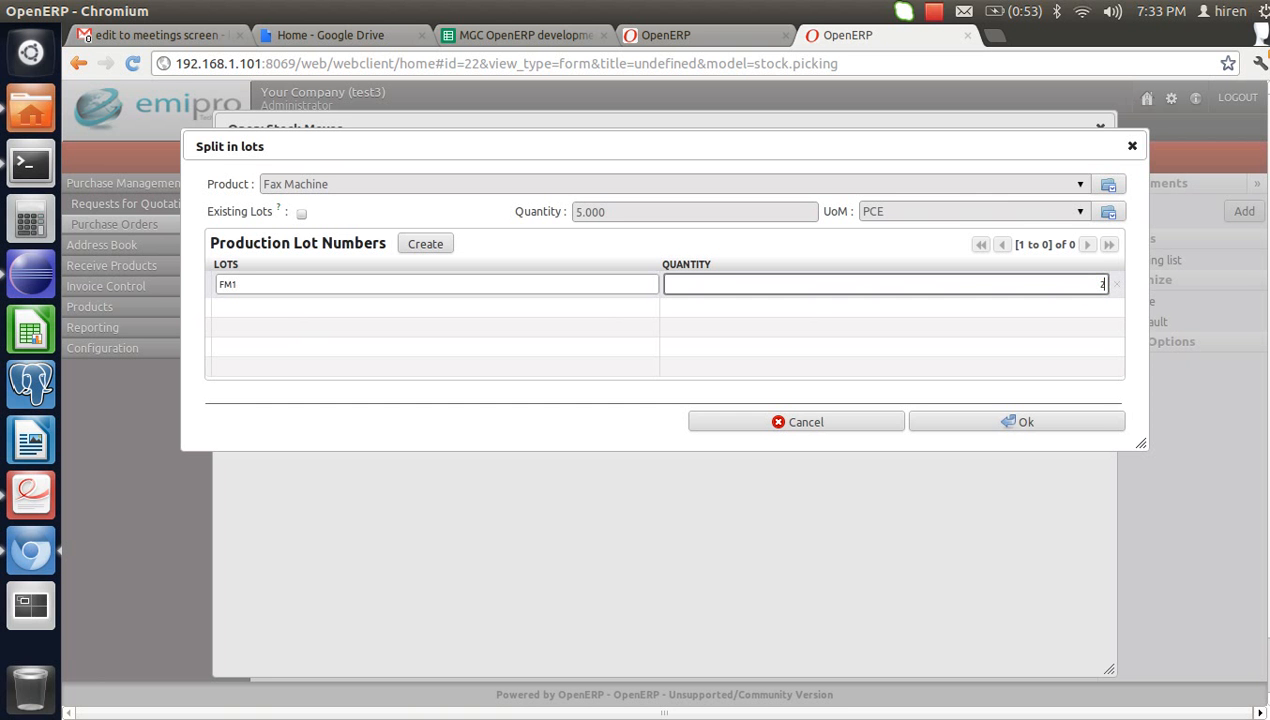
pyautogui.press('Return')
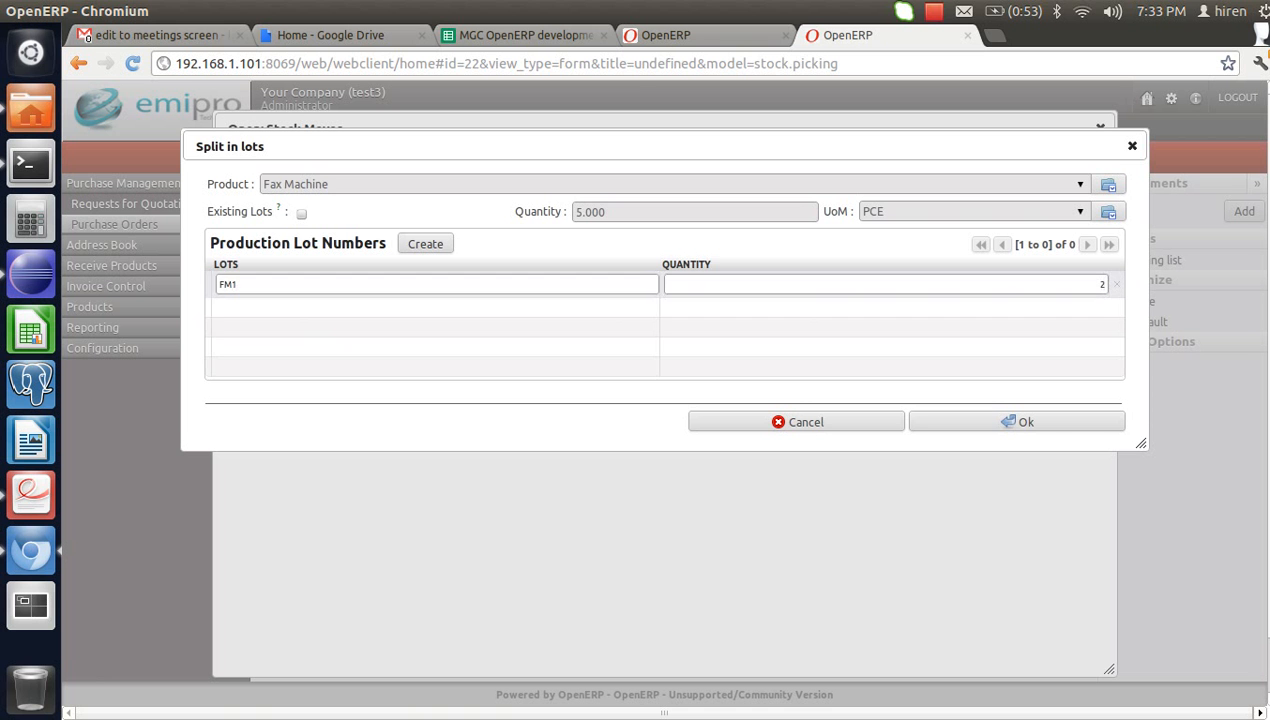
# - Add lots FM2 (quantity 1) and FM3 (quantity 2), then confirm the split
pyautogui.write('F')
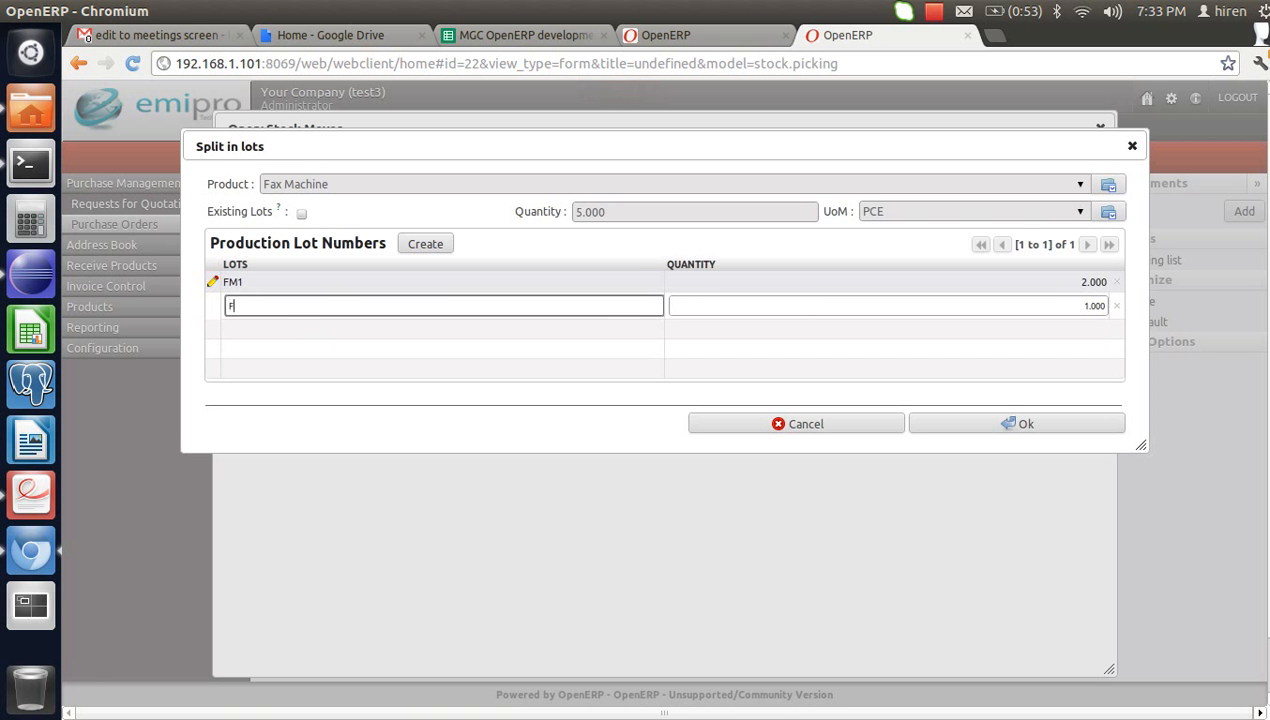
pyautogui.write('M2')
pyautogui.press('Tab')
pyautogui.press('Tab')
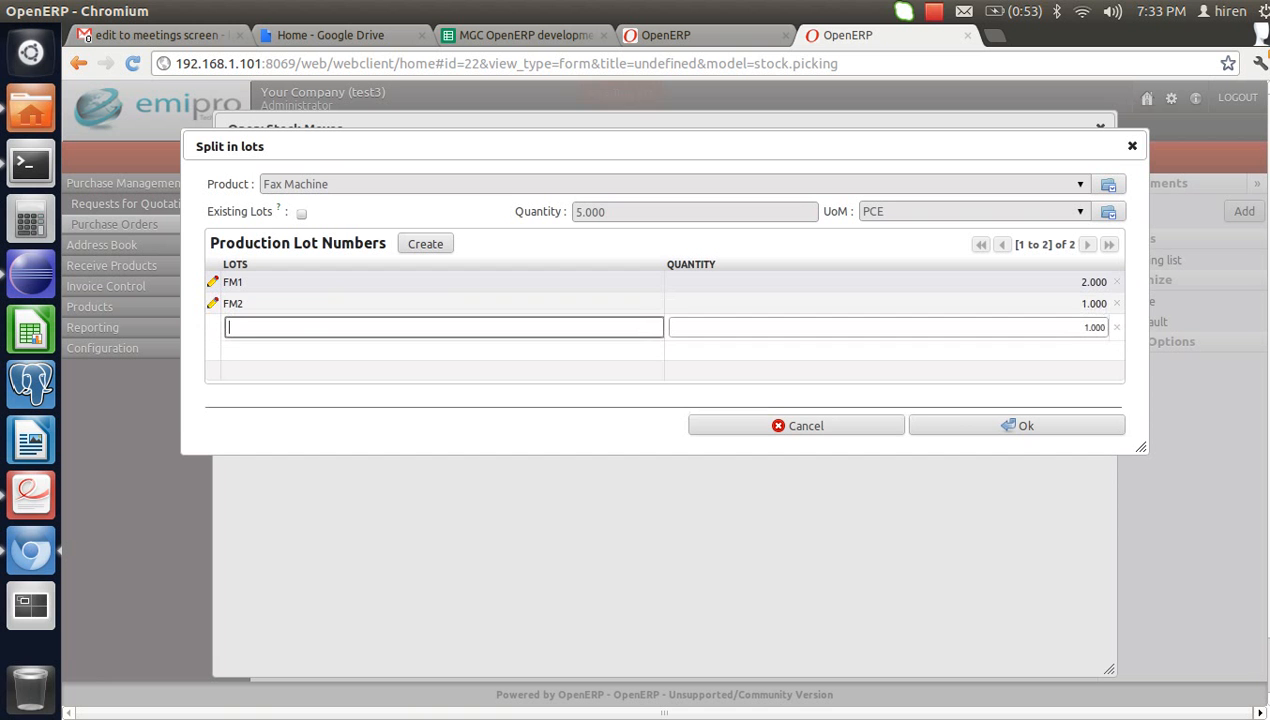
pyautogui.write('FM3')
pyautogui.press('Tab')
pyautogui.write('2')
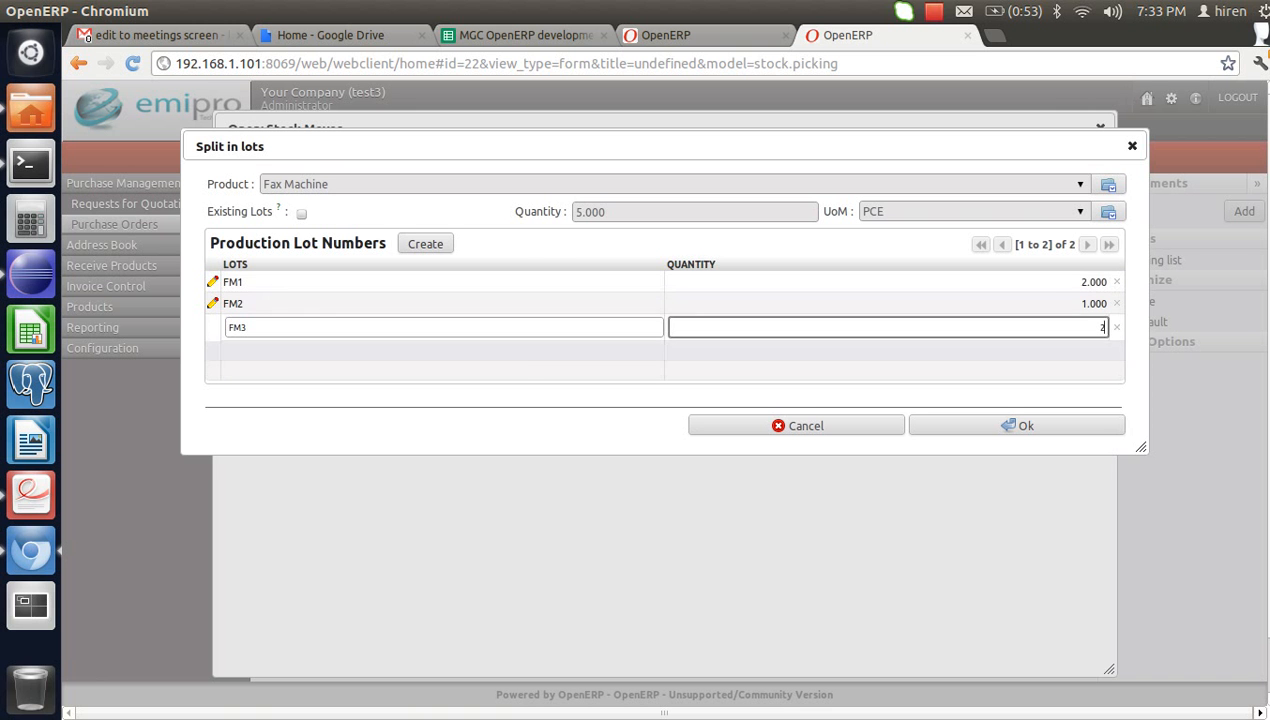
pyautogui.press('Return')
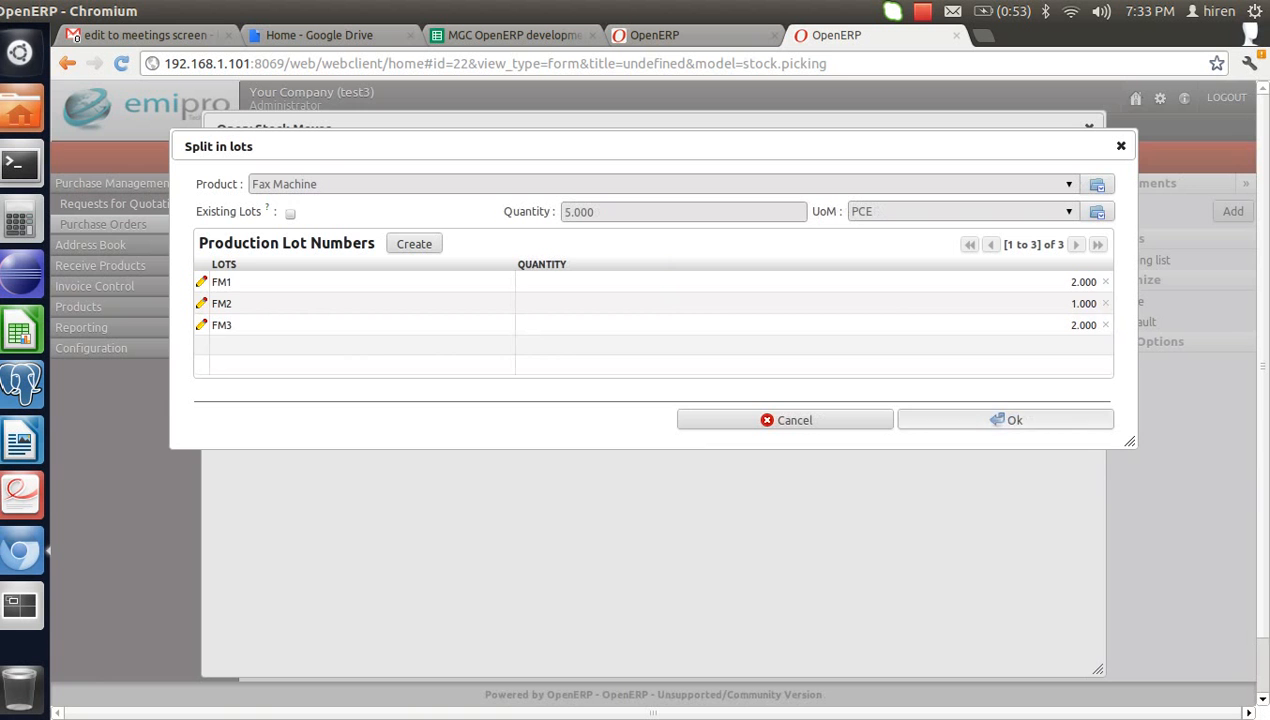
pyautogui.click(1006, 420)
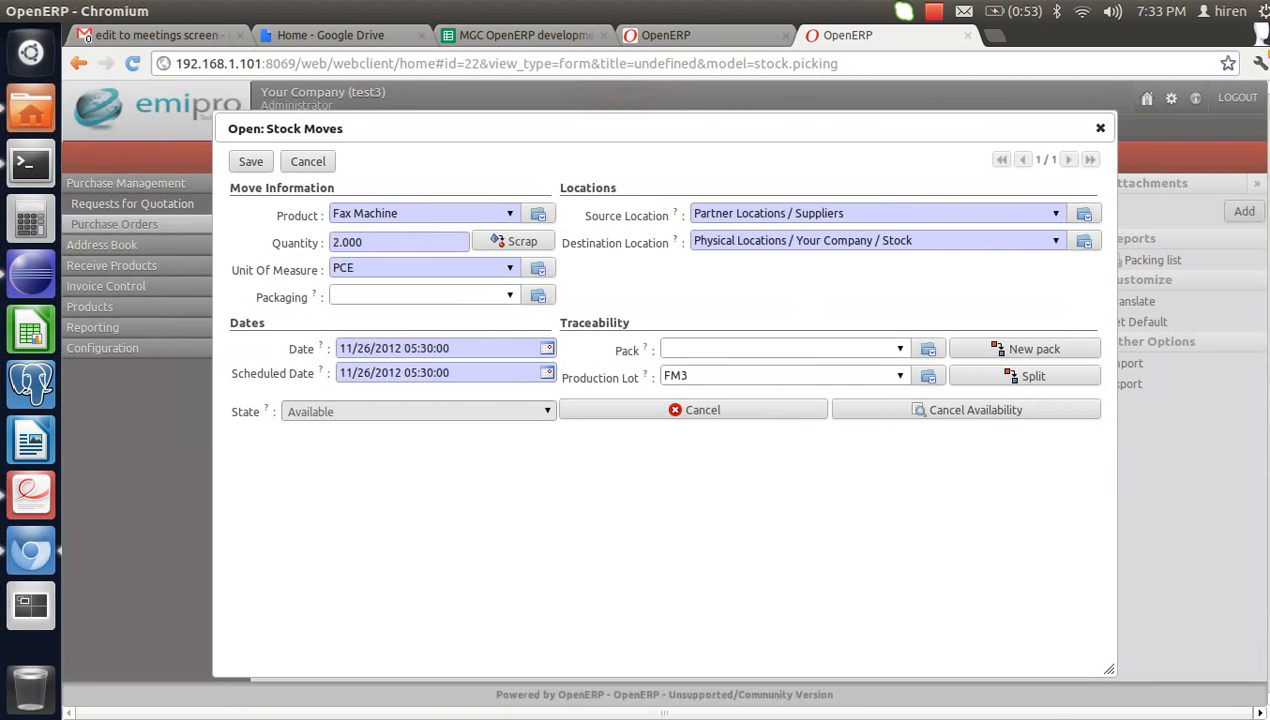
# - Process reception IN/00011 so lots FM1, FM2 and FM3 are received into Stock
pyautogui.click(250, 162)
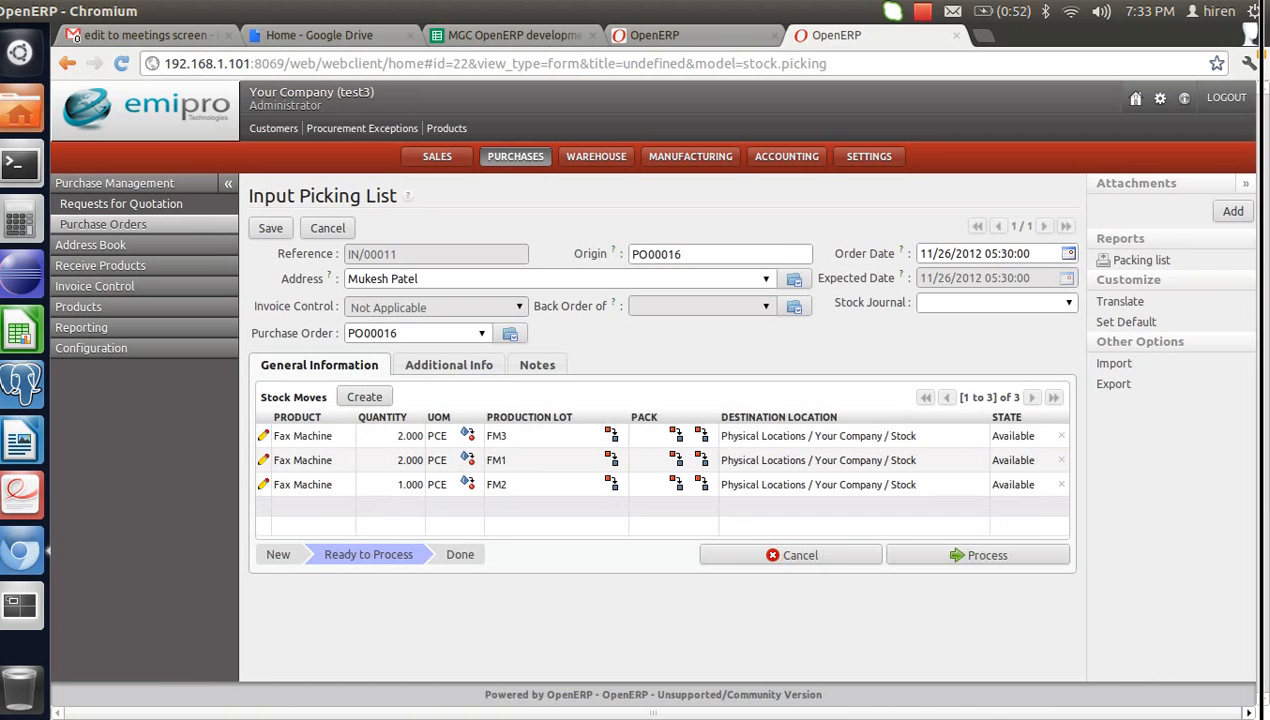
pyautogui.click(978, 555)
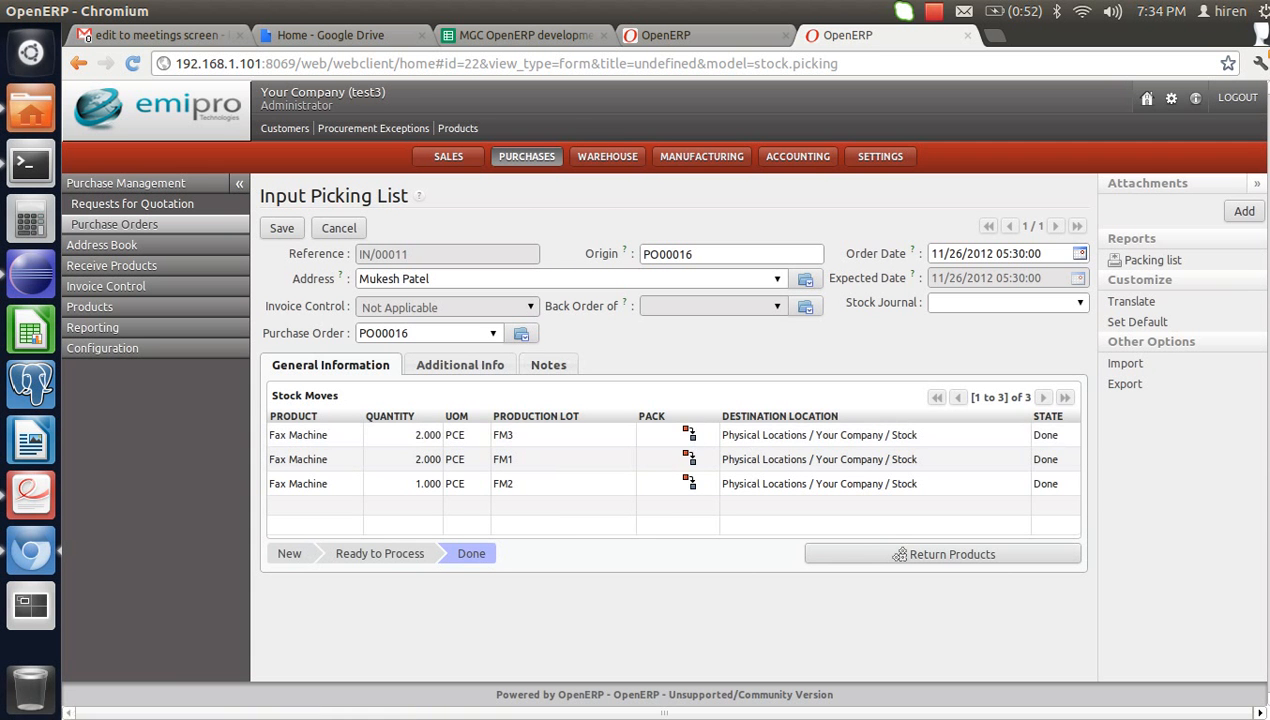
pyautogui.click(607, 157)
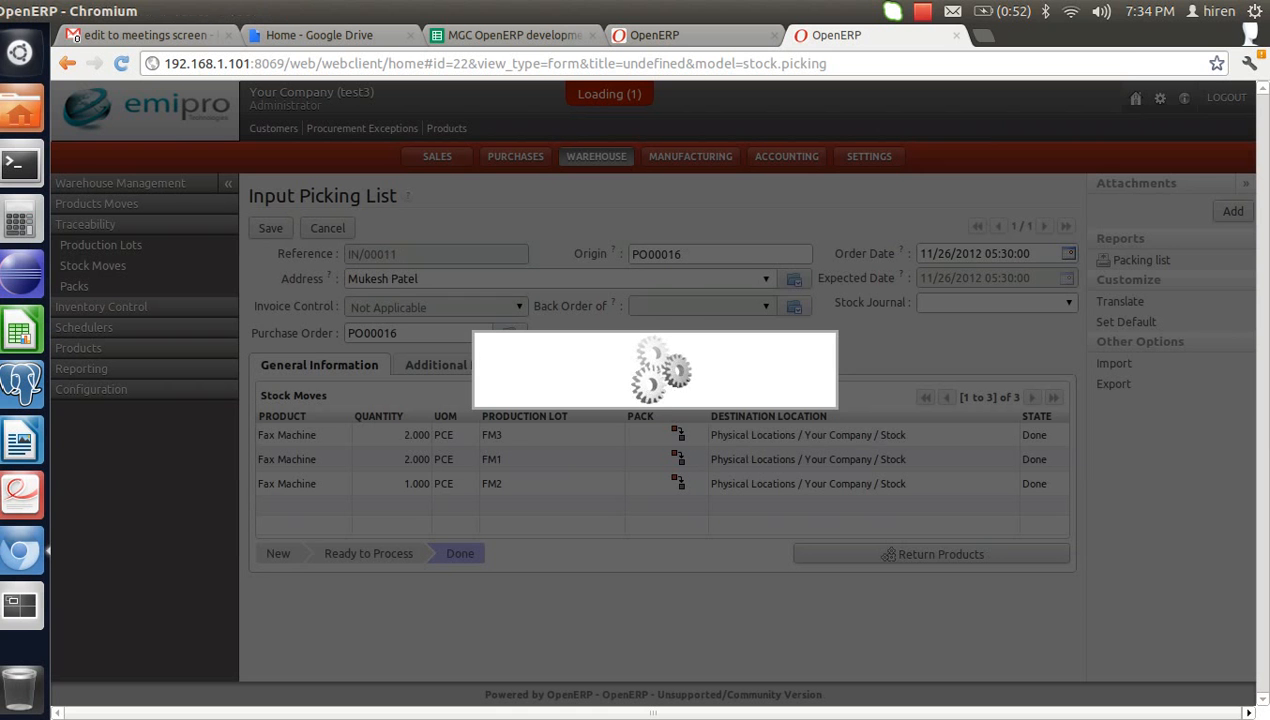
# - Open Warehouse > Traceability > Production Lots, listing new lots FM1 (2), FM2 (1), FM3 (2)
pyautogui.click(921, 11)
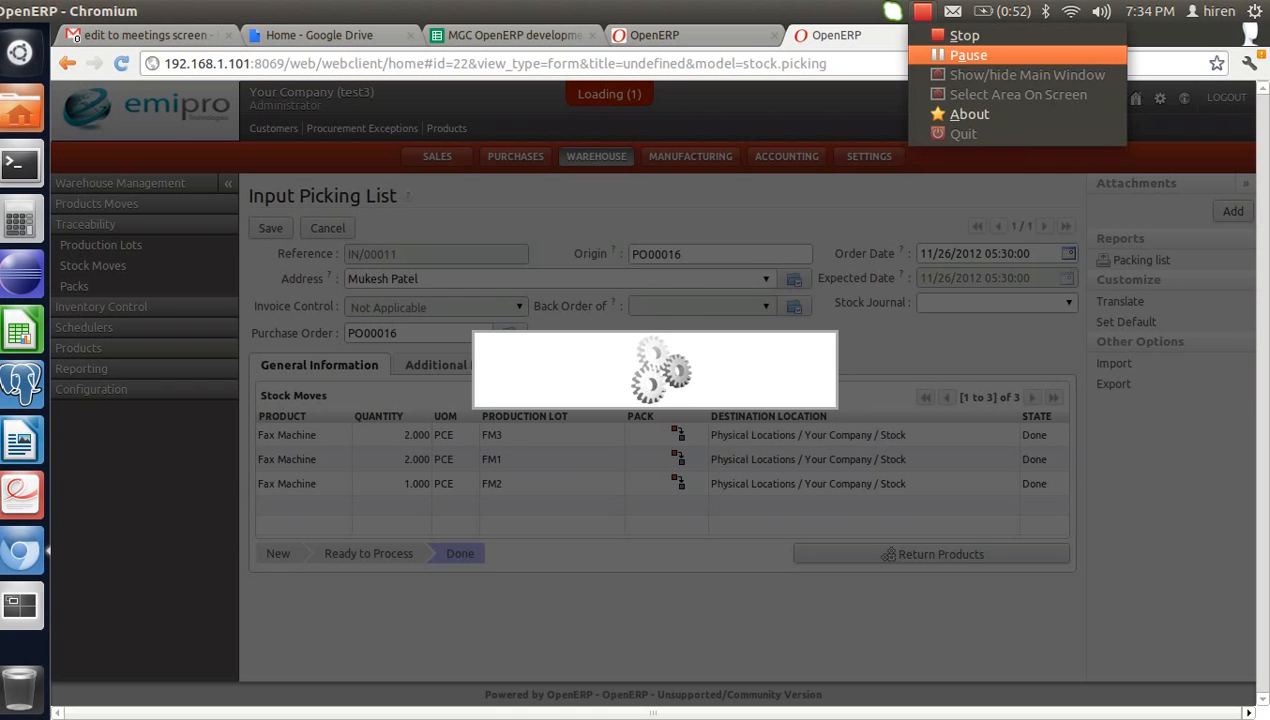
pyautogui.click(968, 55)
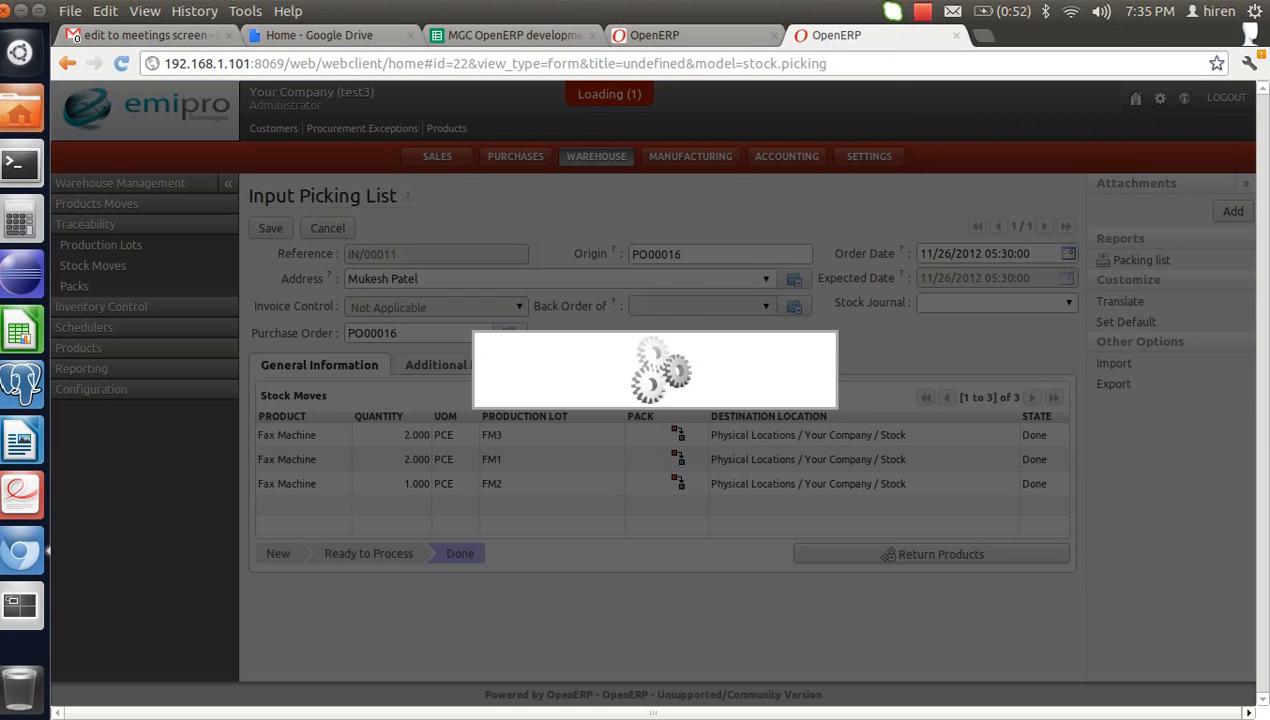
pyautogui.click(921, 11)
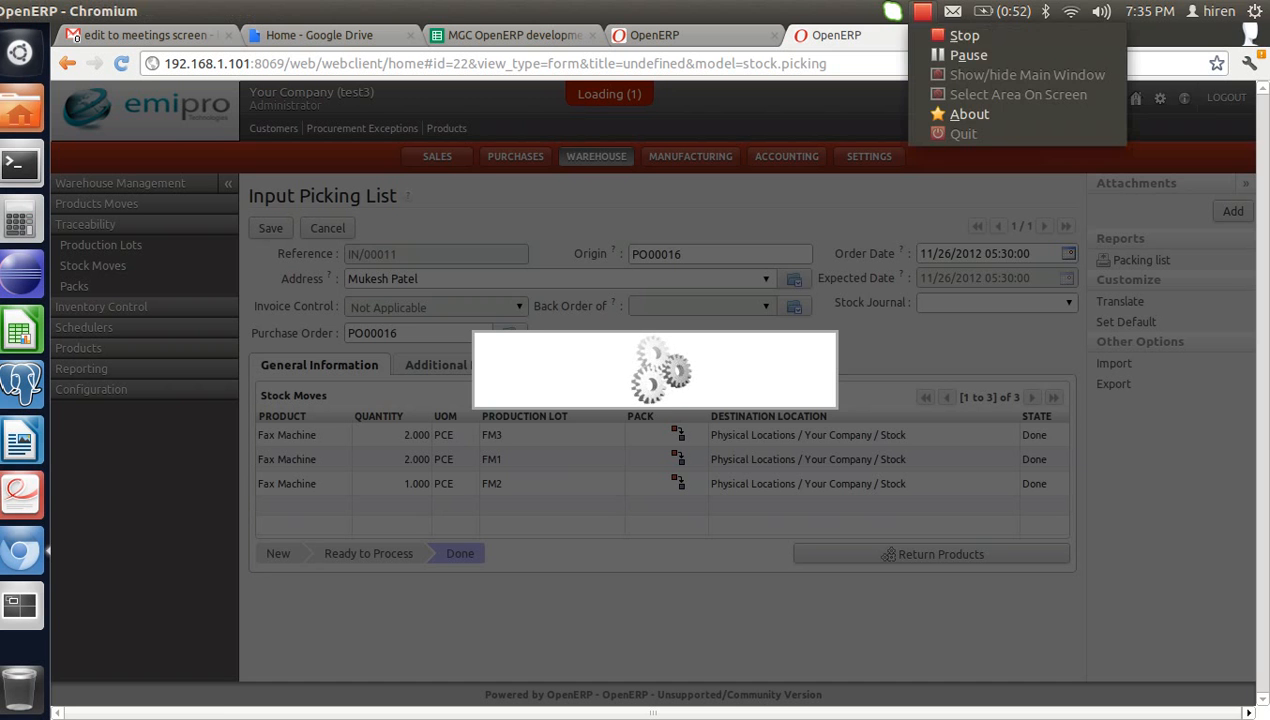
pyautogui.click(970, 55)
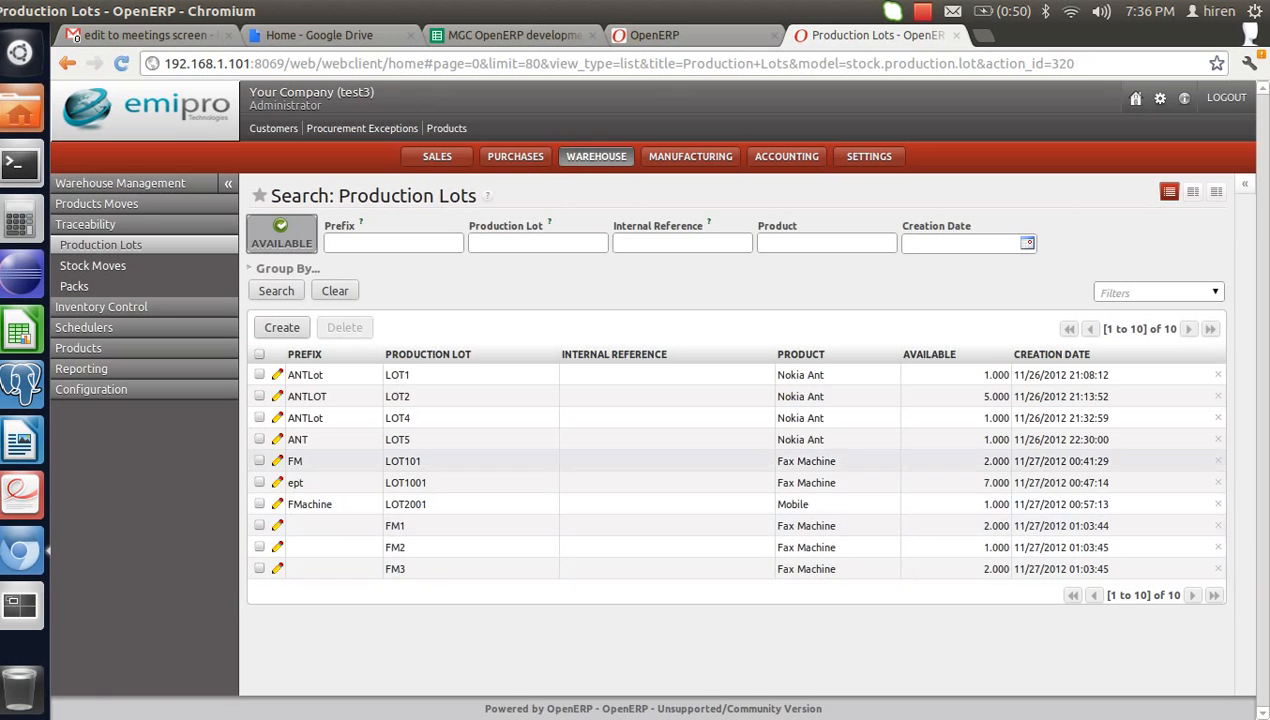
pyautogui.hotkey('alt', 'Tab')
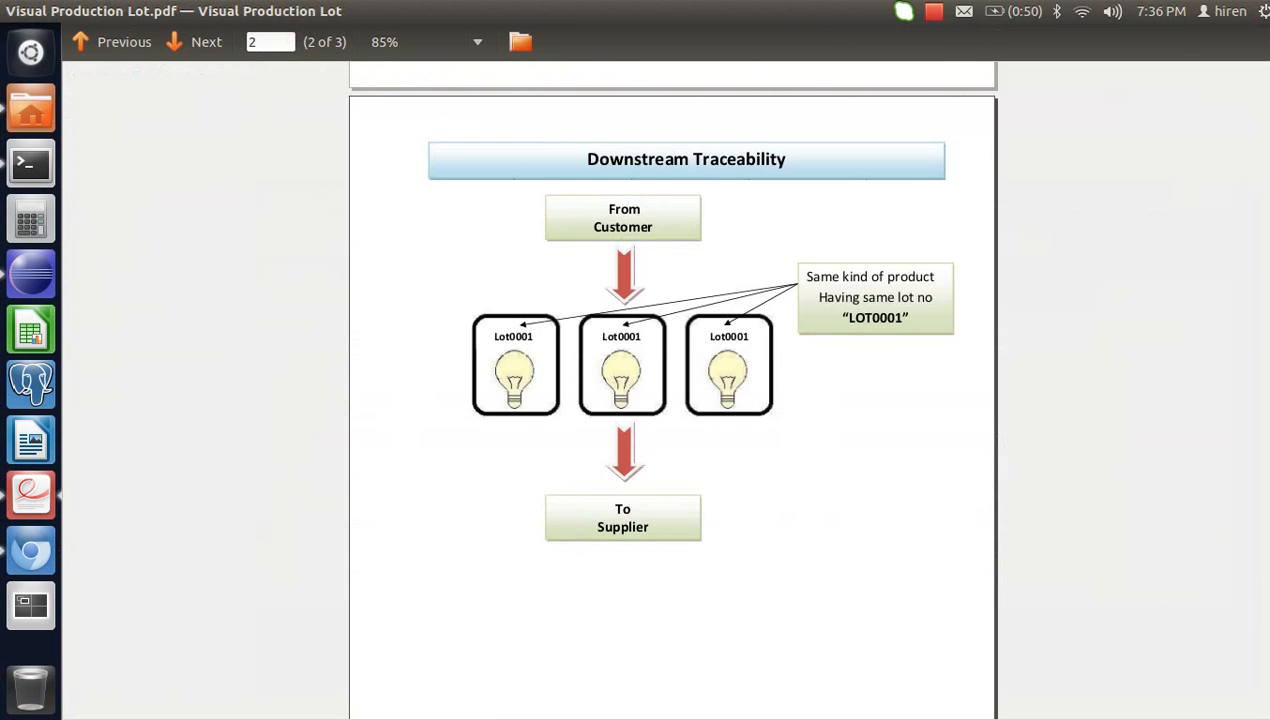
pyautogui.scroll(-13, 630, 390)
pyautogui.scroll(2, 630, 390)
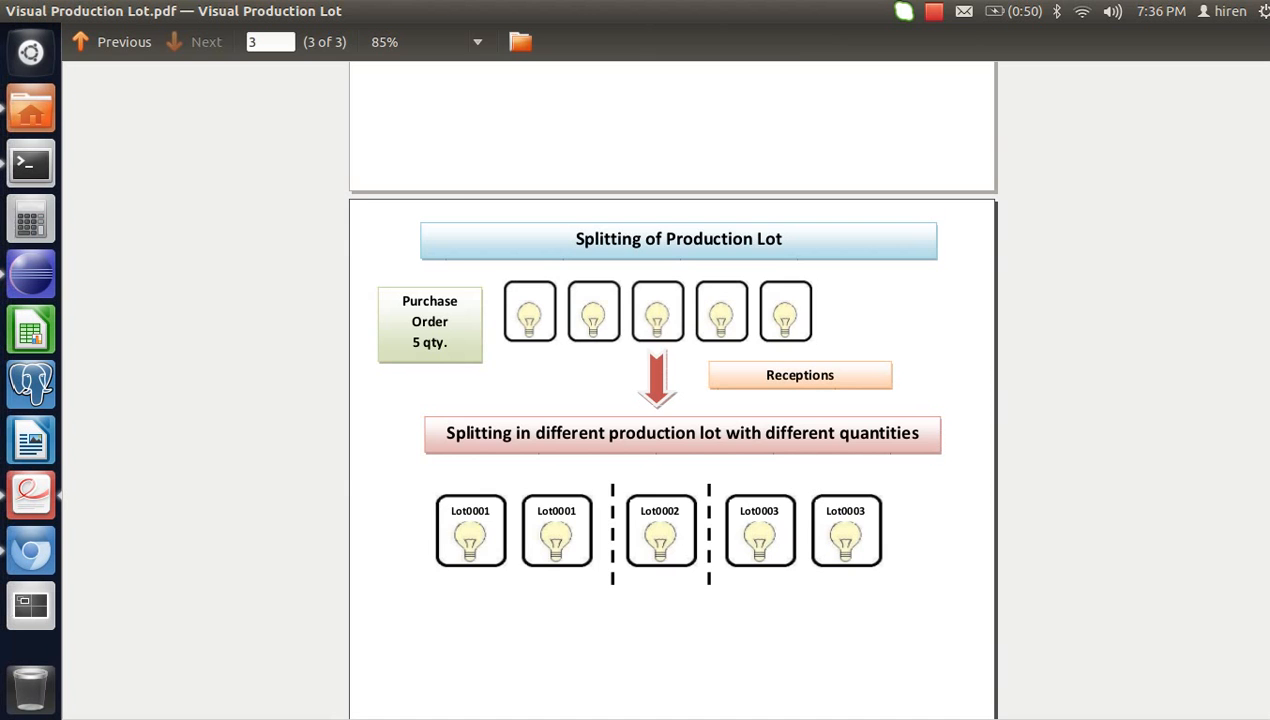
pyautogui.click(31, 551)
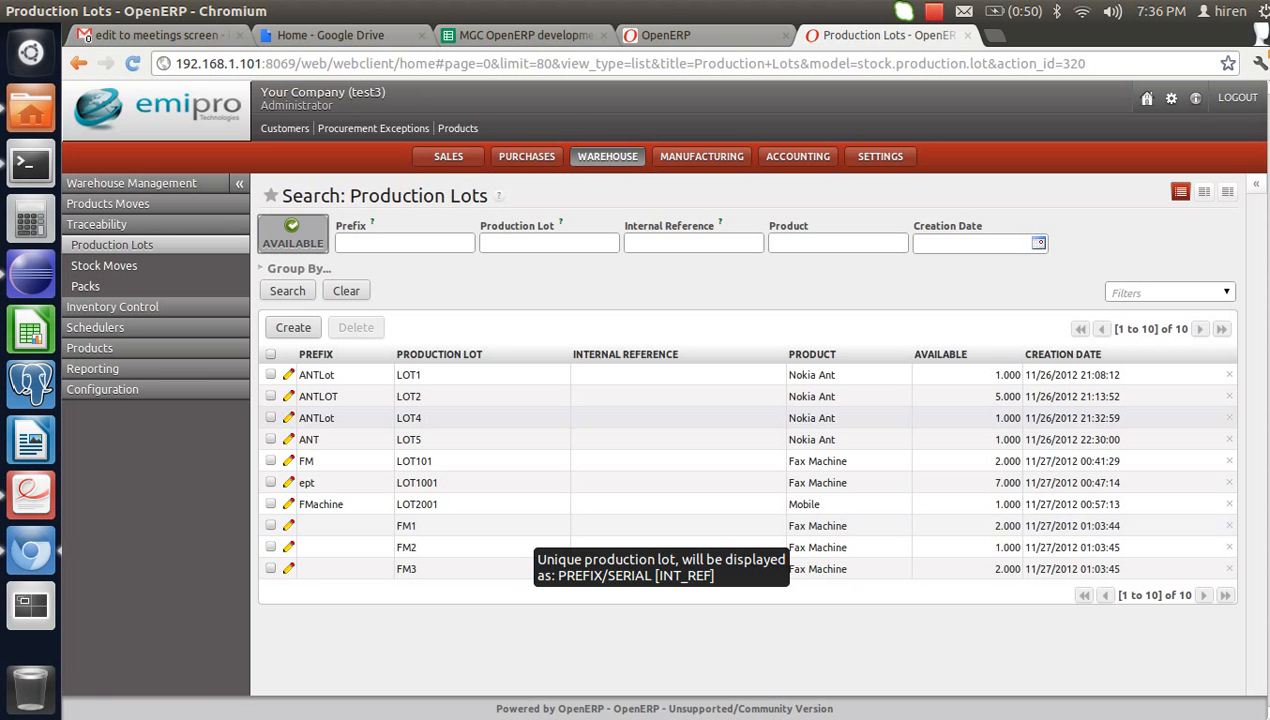
# - Open the FMachine / LOT2001 production lot record for the Mobile product
pyautogui.click(104, 265)
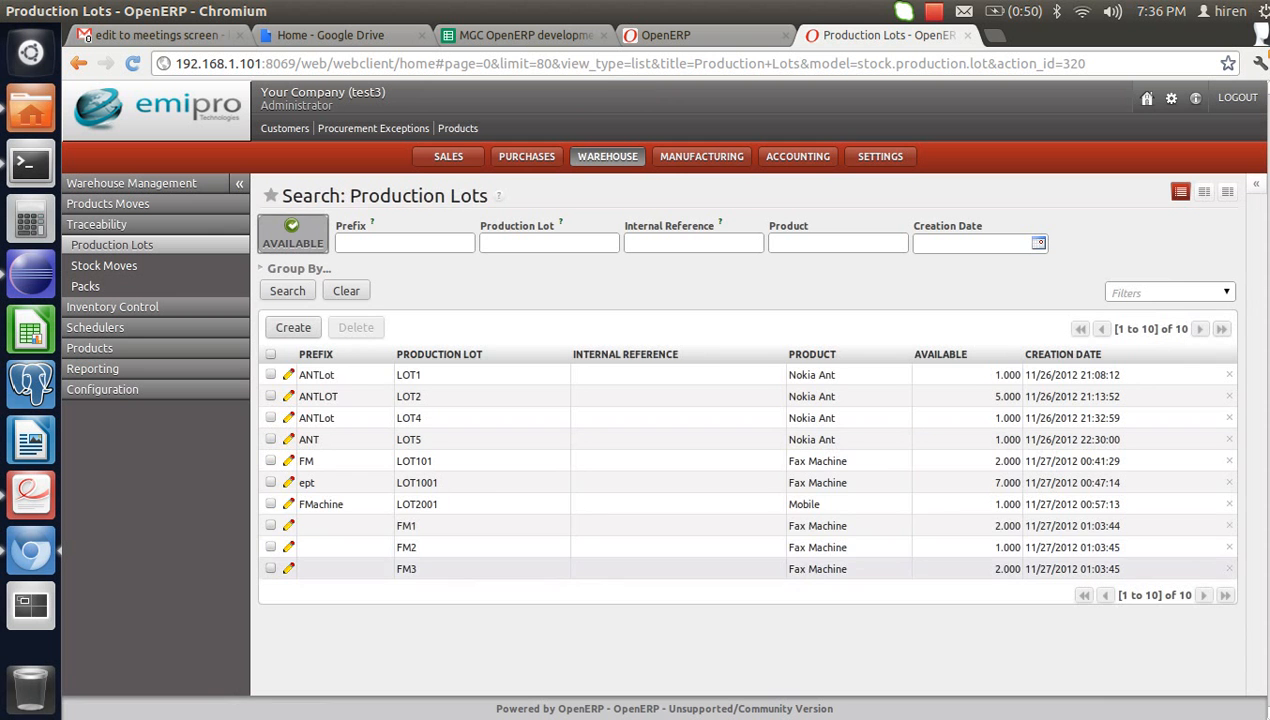
pyautogui.click(430, 504)
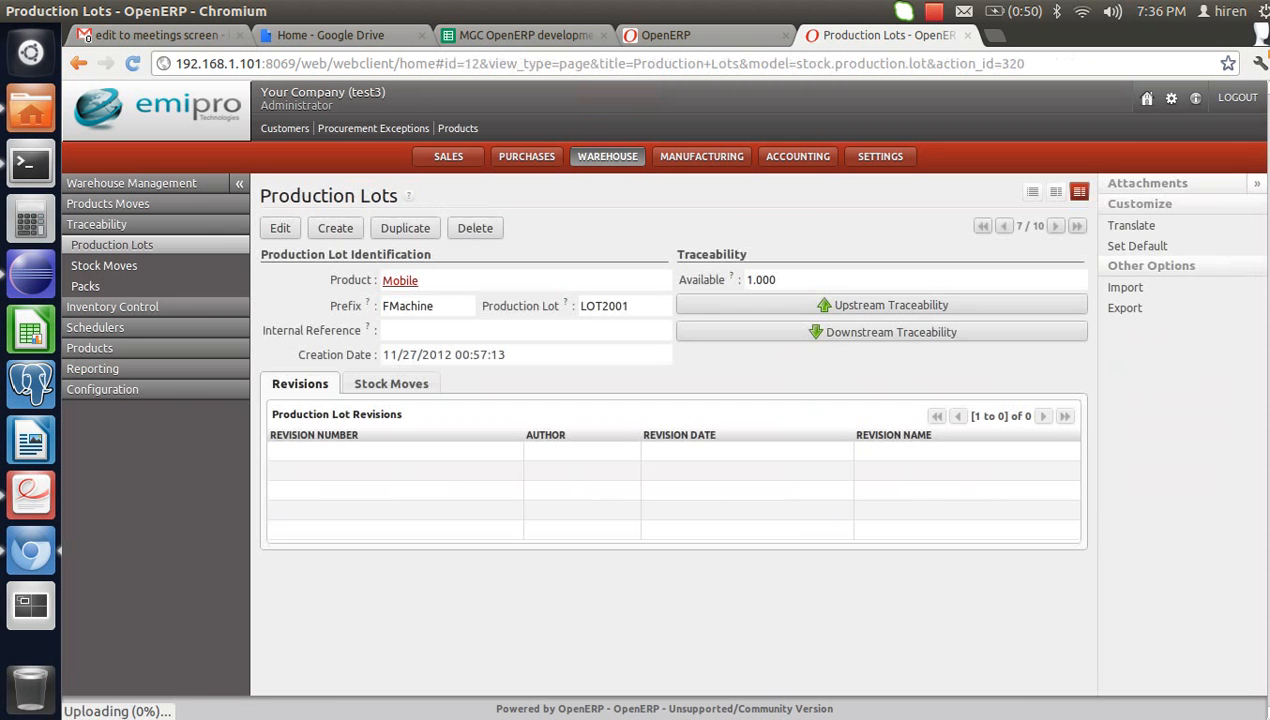